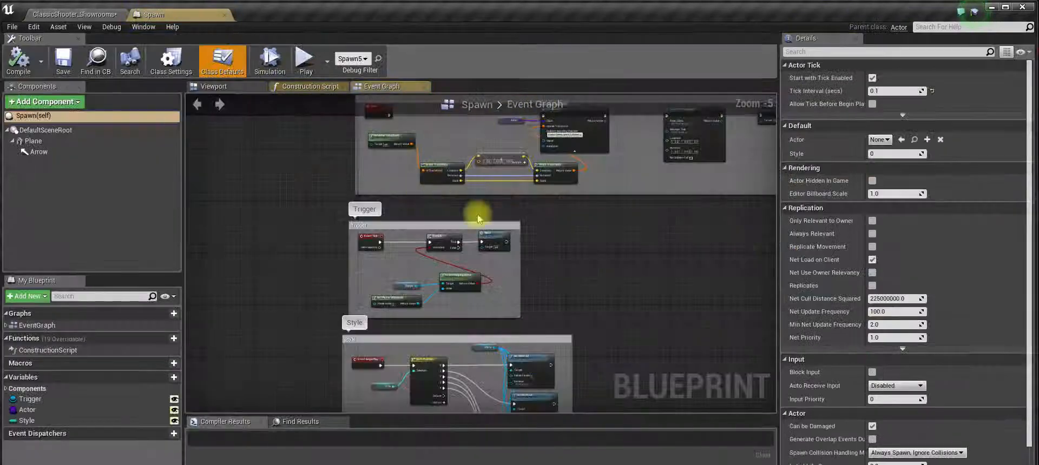
Examine the Spawn, Trigger and Style groups in the Spawn blueprint's event graph and the settings of its Plane component.
right_drag(602, 295, 570, 380)
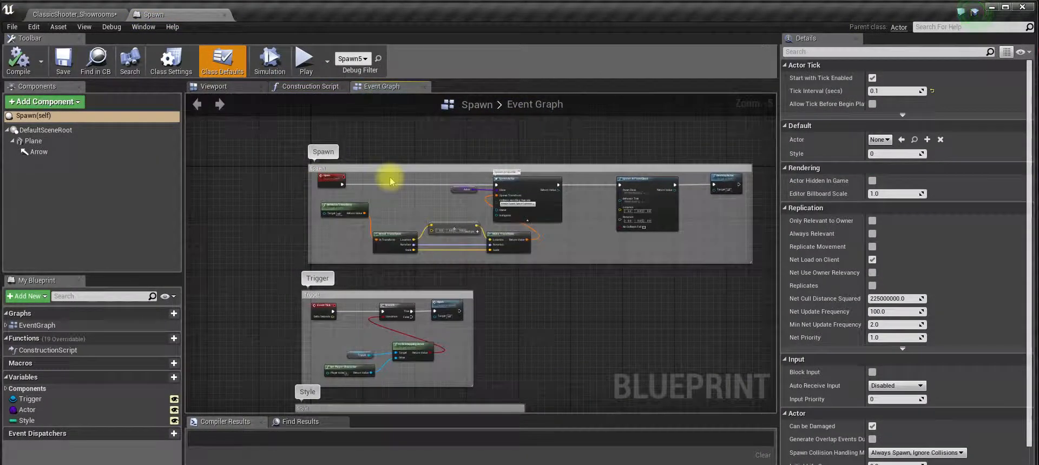
scroll(391, 182, up, 2)
scroll(505, 331, down, 4)
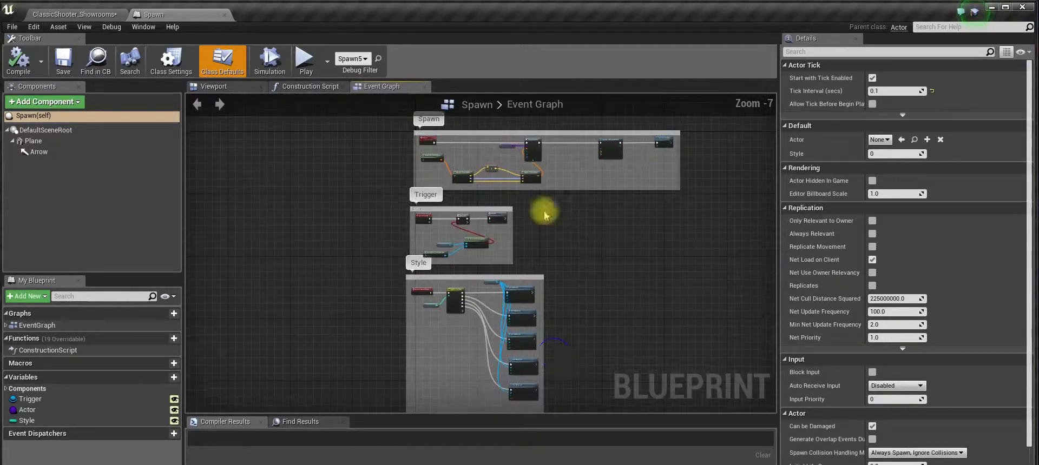
scroll(492, 329, up, 5)
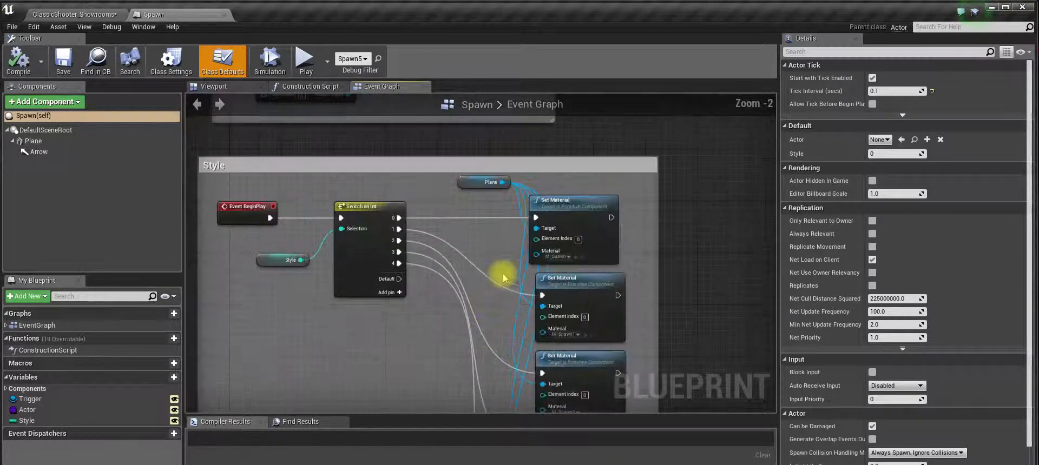
drag(489, 138, 476, 154)
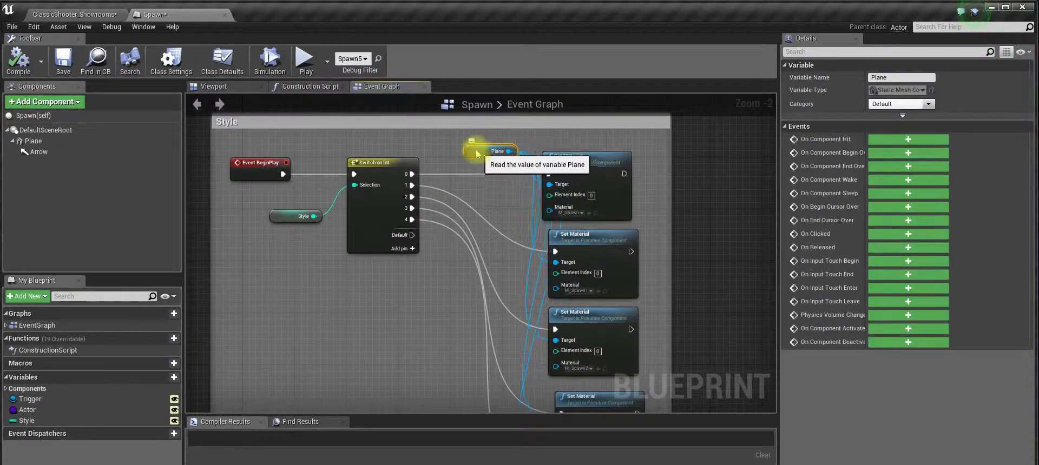
click(33, 142)
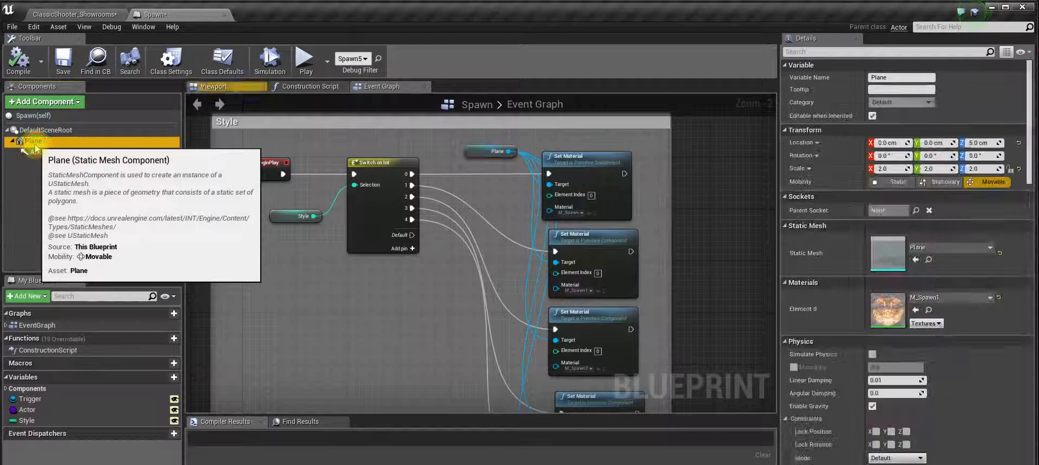
scroll(573, 308, down, 1)
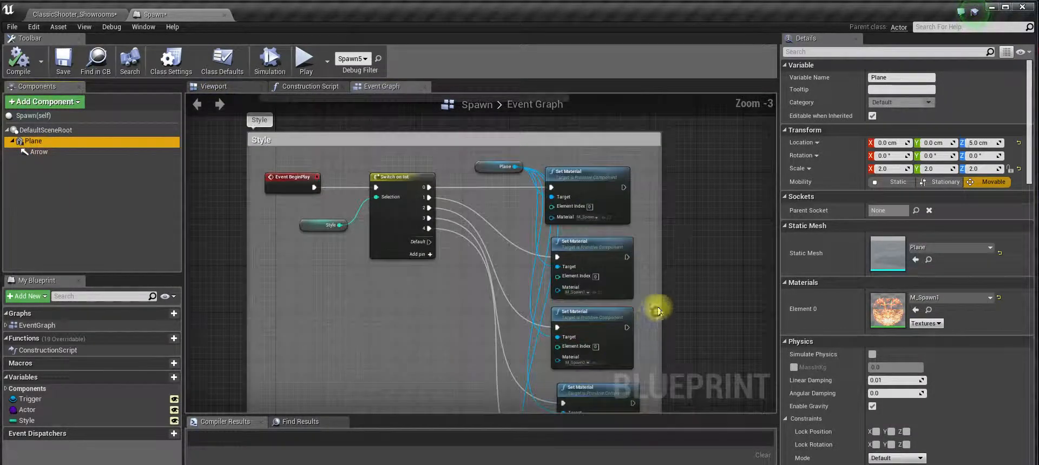
right_drag(656, 309, 655, 208)
right_drag(510, 211, 510, 311)
scroll(406, 217, down, 1)
scroll(320, 222, up, 2)
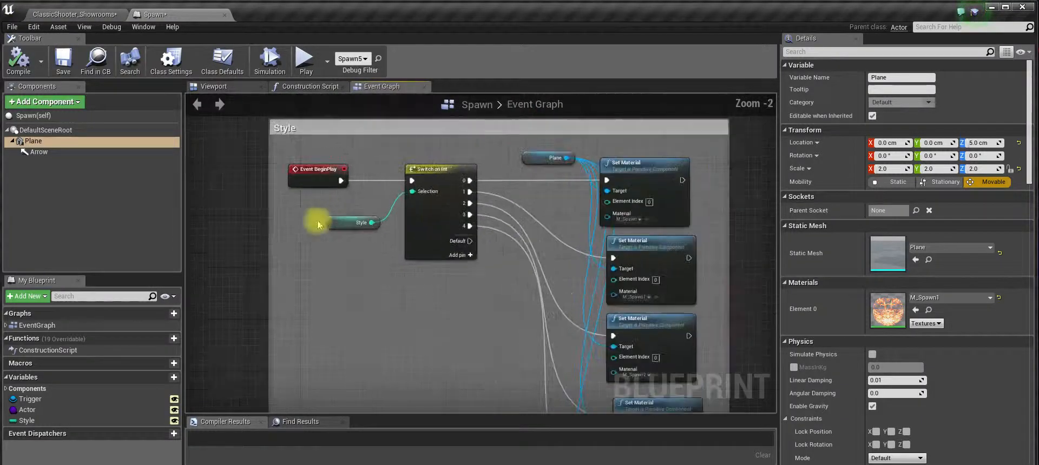
In the ClassicShooter_Showrooms level, try Style 4 on Spawn5 and duplicate that spawn point three times into a row across the floor.
click(78, 16)
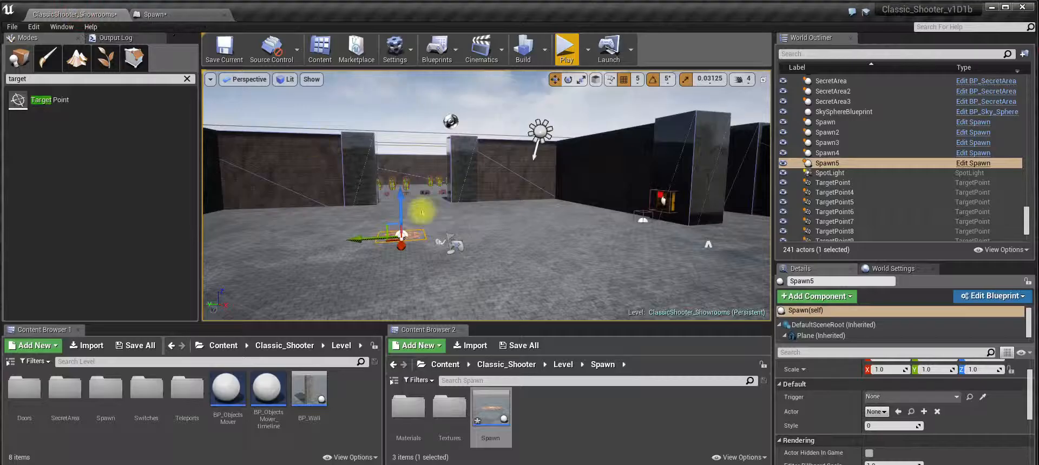
click(874, 426)
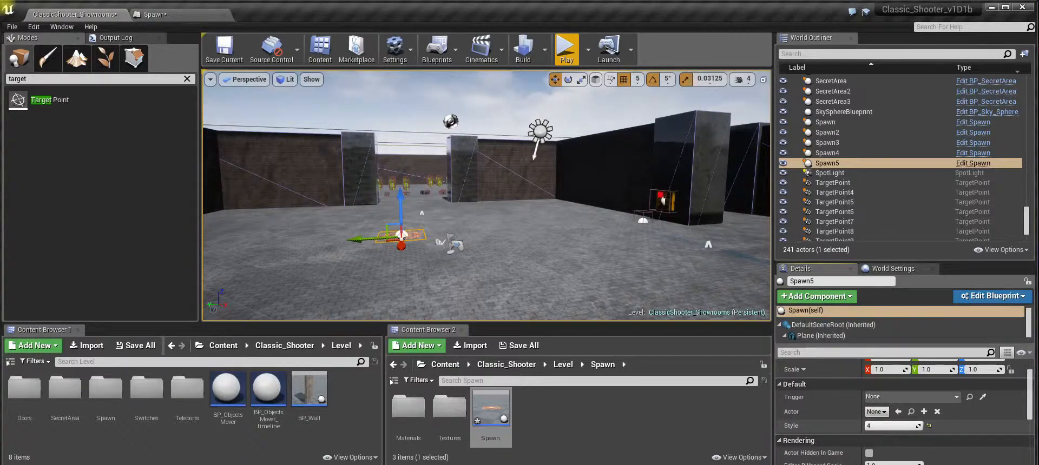
right_drag(524, 230, 524, 193)
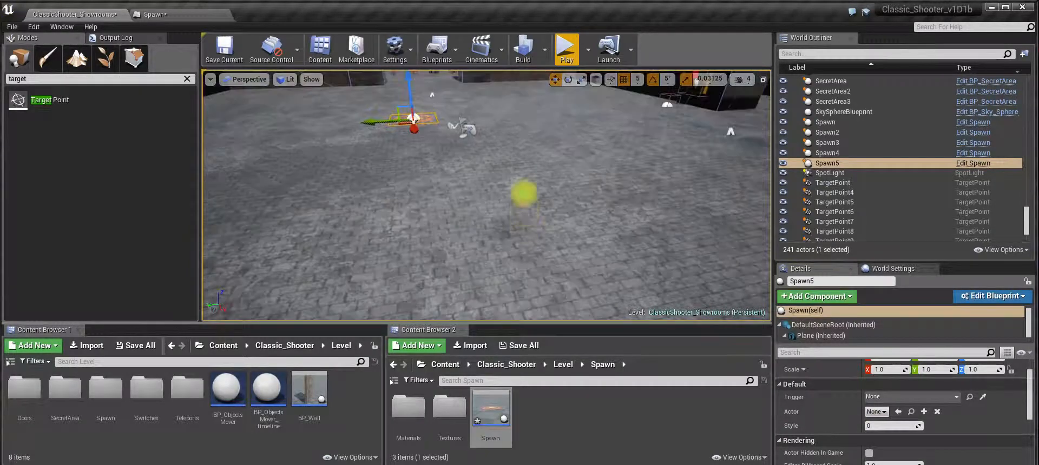
middle_drag(524, 193, 524, 192)
scroll(487, 193, up, 3)
right_drag(485, 189, 488, 182)
key(w)
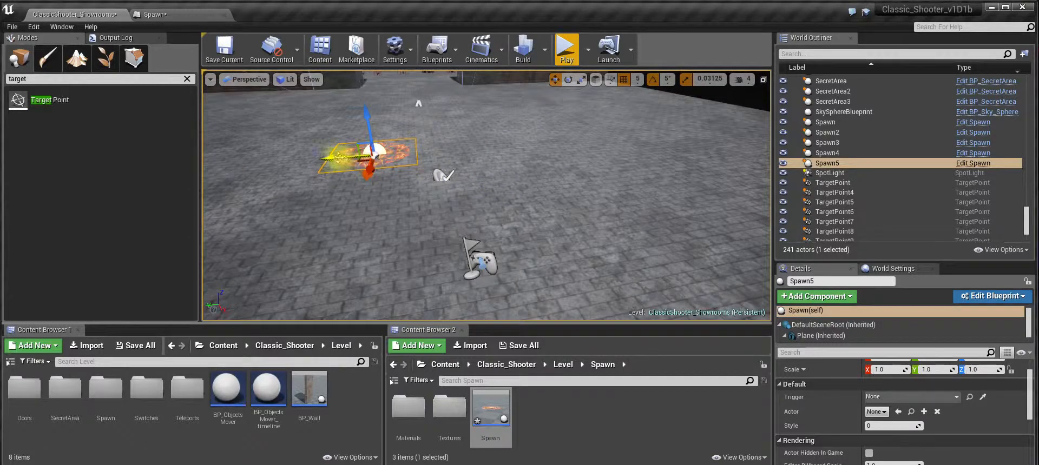
alt+drag(338, 157, 583, 145)
click(394, 150)
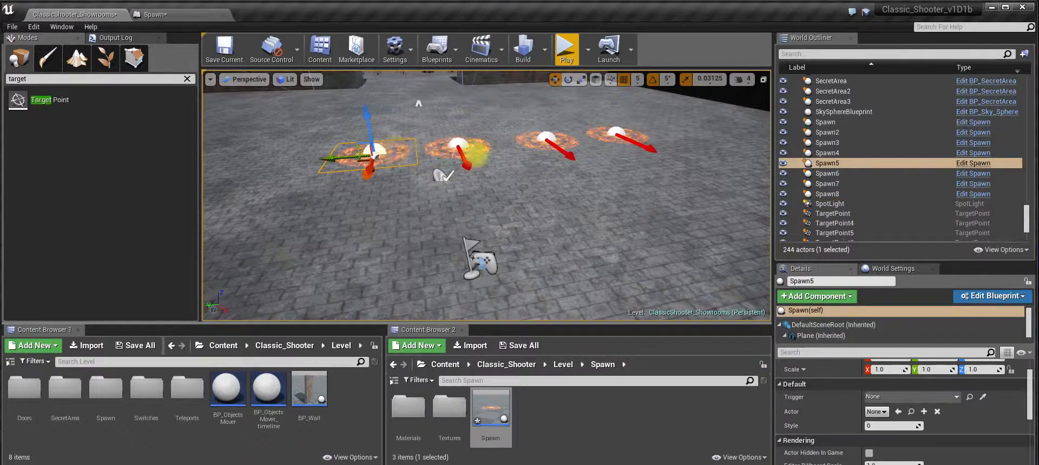
Check the Plane's material in the Spawn blueprint, and back in the level set Style to 2 on Spawn7 and 4 on Spawn8.
click(154, 14)
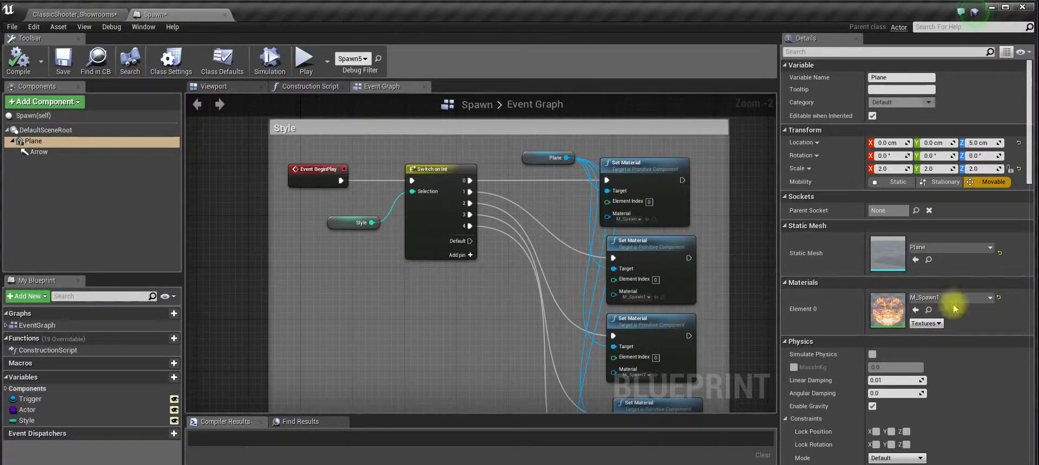
click(63, 16)
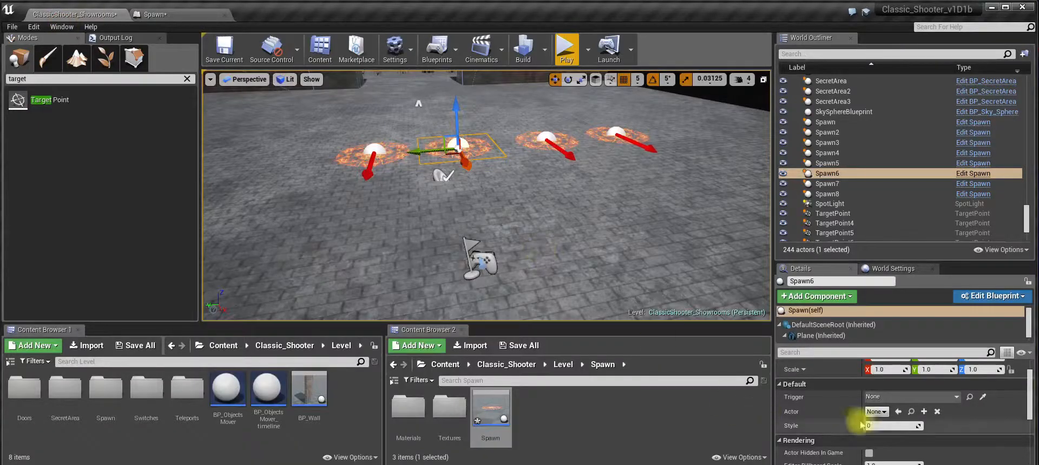
scroll(487, 195, up, 3)
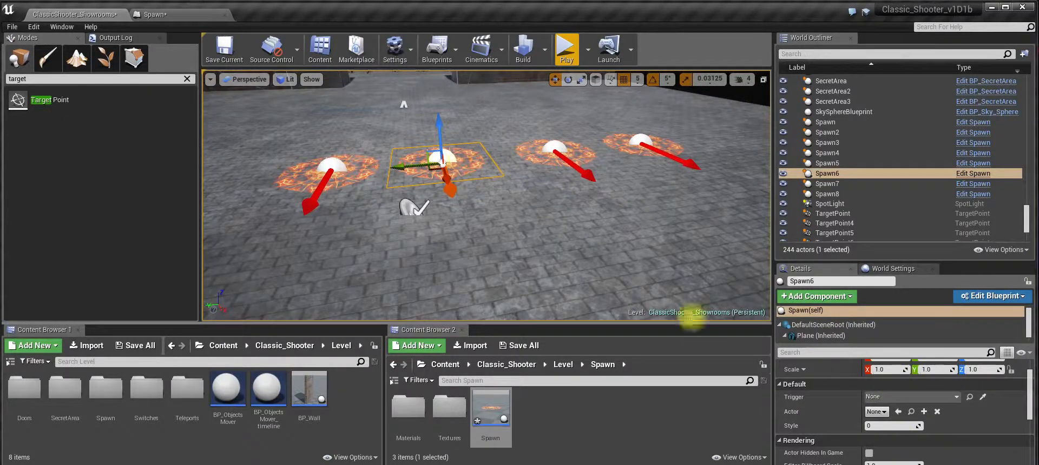
click(554, 153)
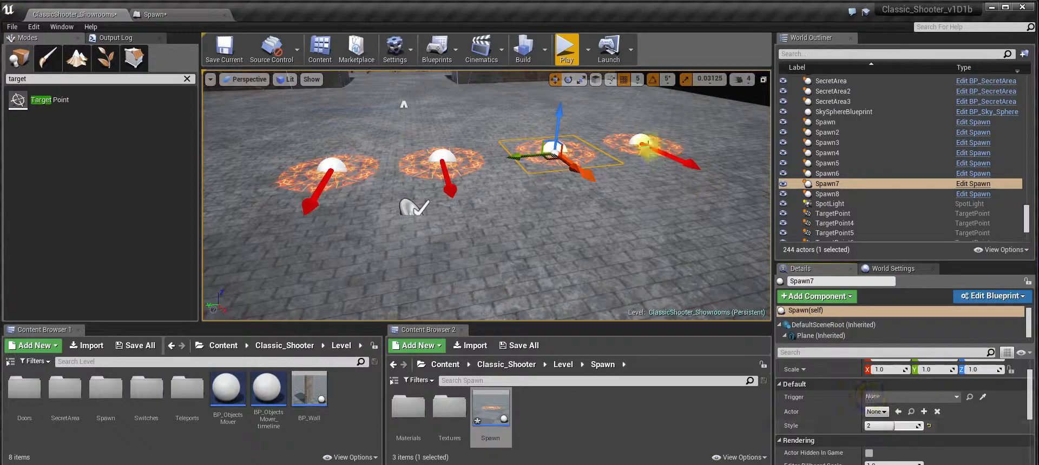
click(646, 147)
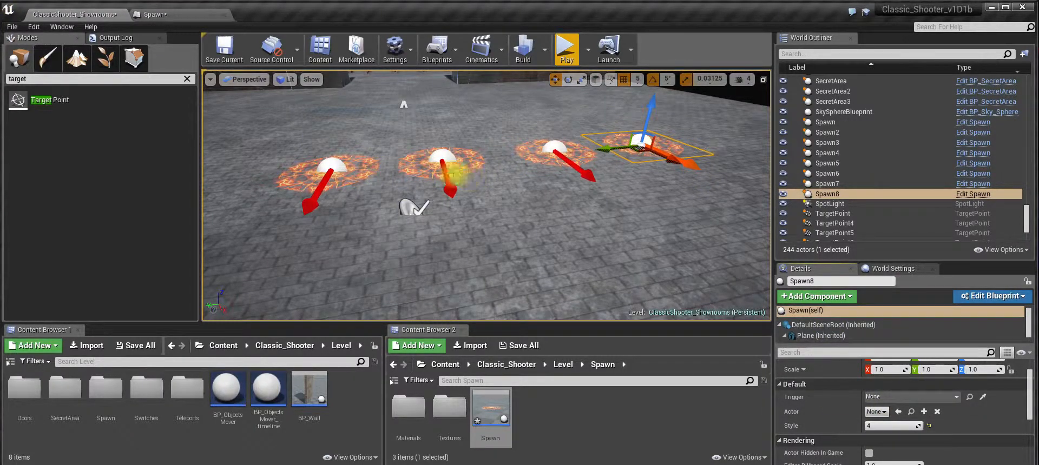
click(370, 171)
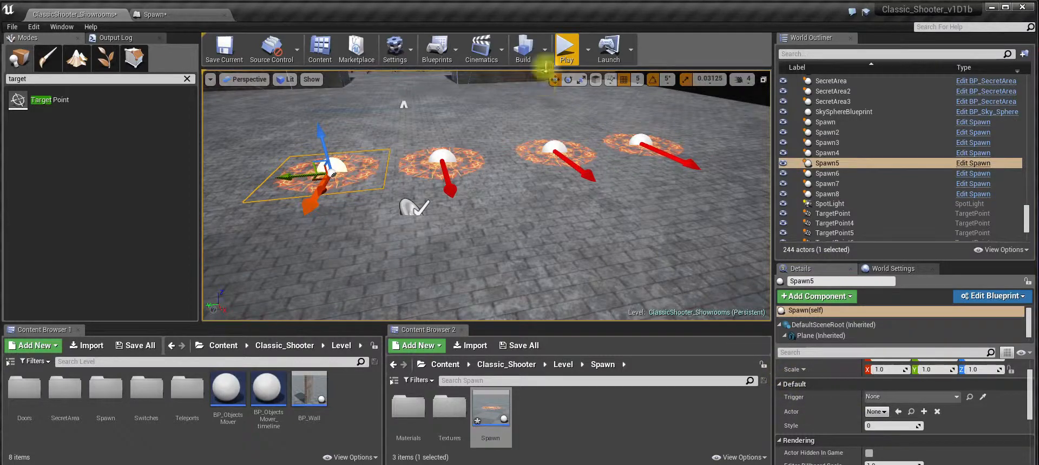
Play-test the level to examine how the four spawn points' styles look in game.
click(560, 51)
key(w)
key(s)
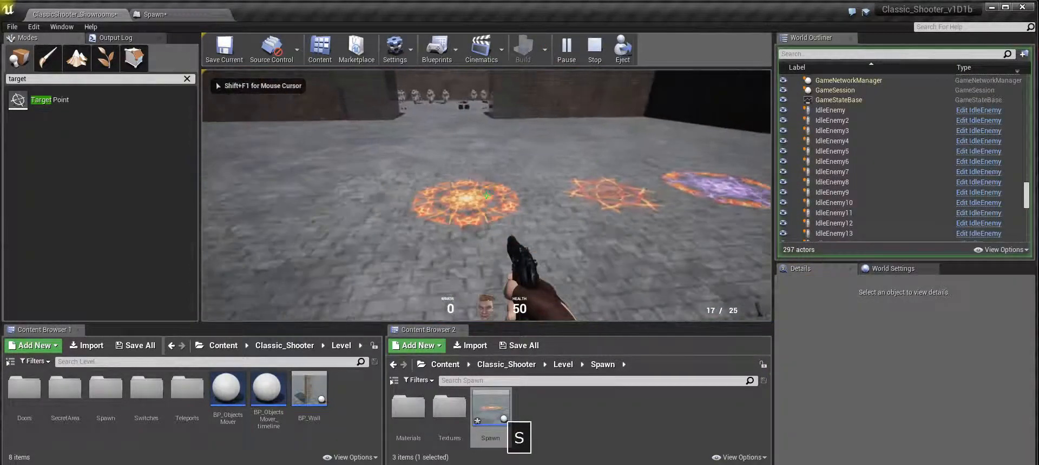
key(Escape)
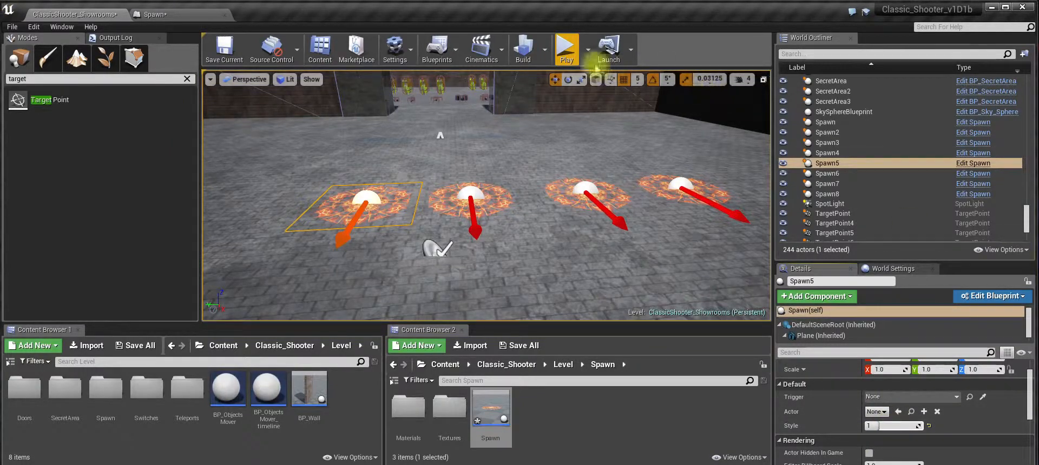
Set Spawn5's Style to 1 and play the level again to view the spawn point effects.
click(568, 50)
key(w)
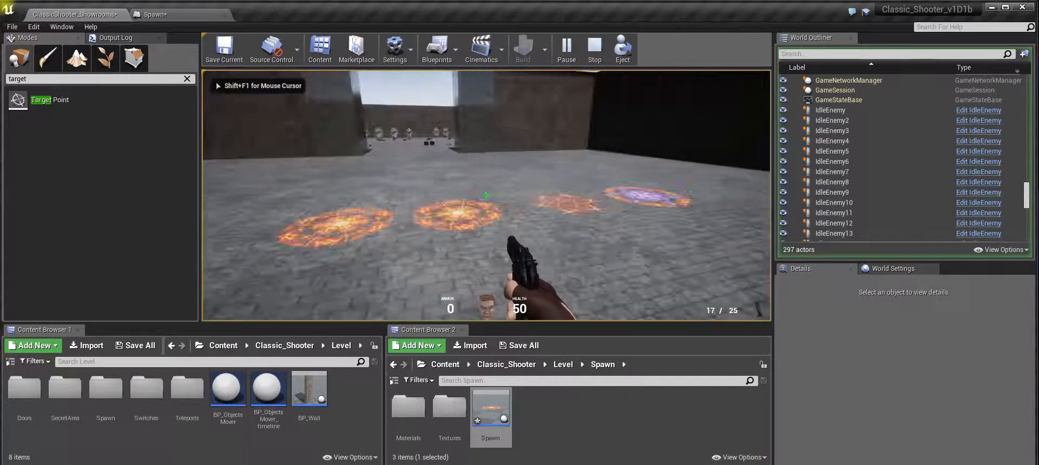
key(a)
key(Escape)
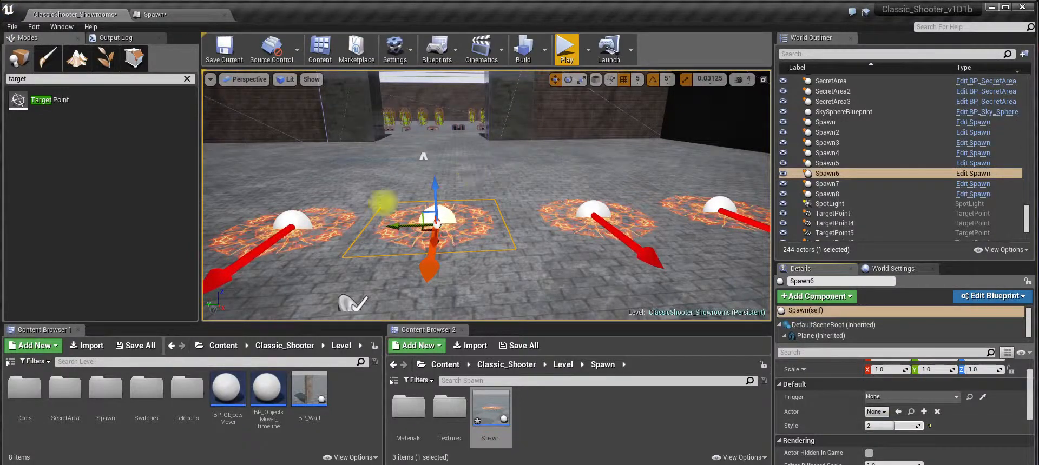
Set Spawn6's Style to 2 and duplicate Spawn5 outward to extend the row with a fifth spawn point.
scroll(352, 205, down, 3)
click(364, 215)
alt+drag(334, 218, 236, 217)
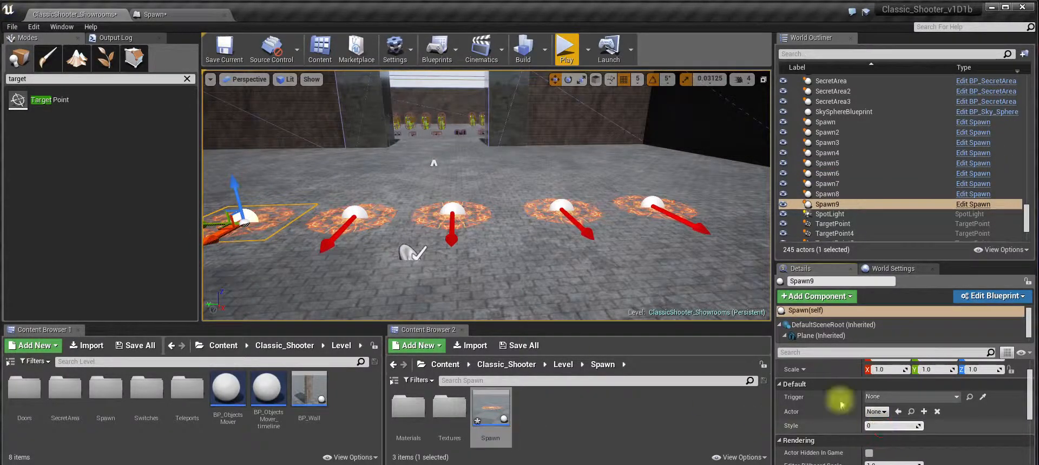
Play-test the row of five spawn points, and inspect Spawn5's settings in the editor.
click(567, 51)
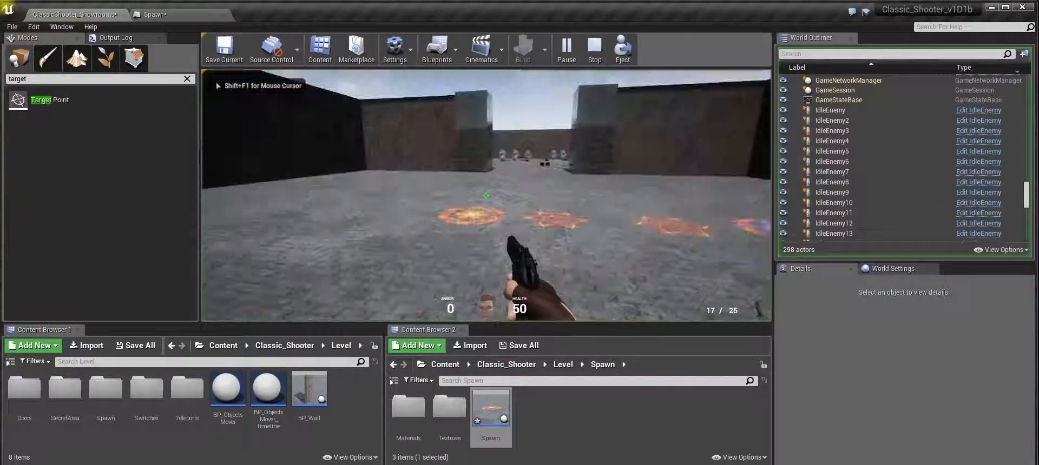
key(Escape)
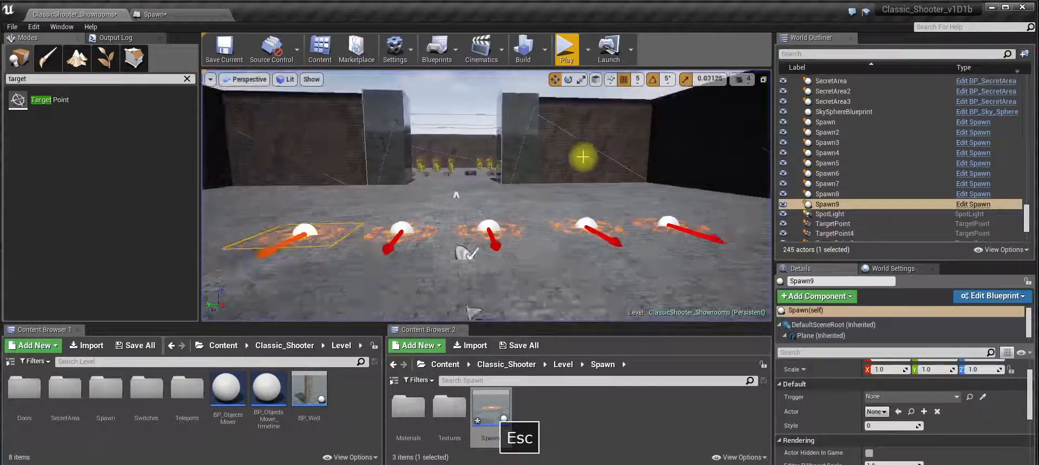
scroll(583, 157, down, 3)
click(421, 221)
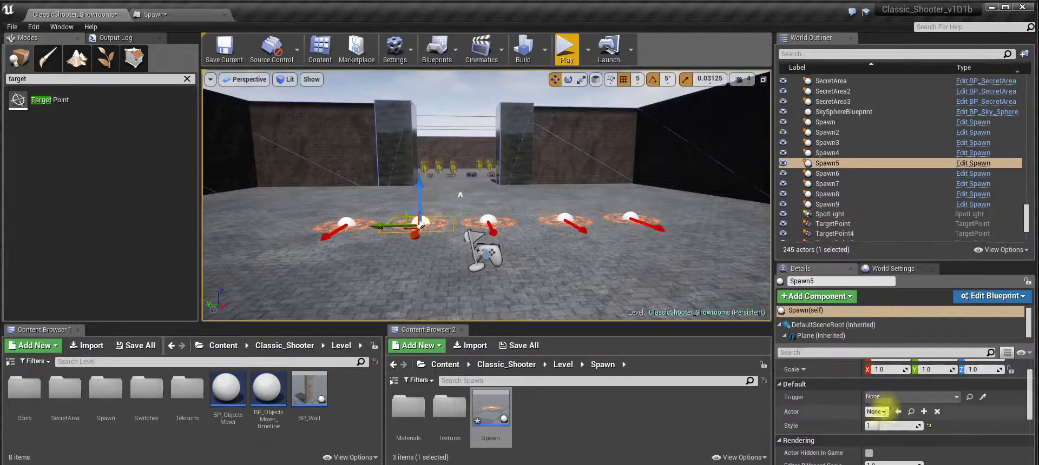
scroll(476, 215, down, 2)
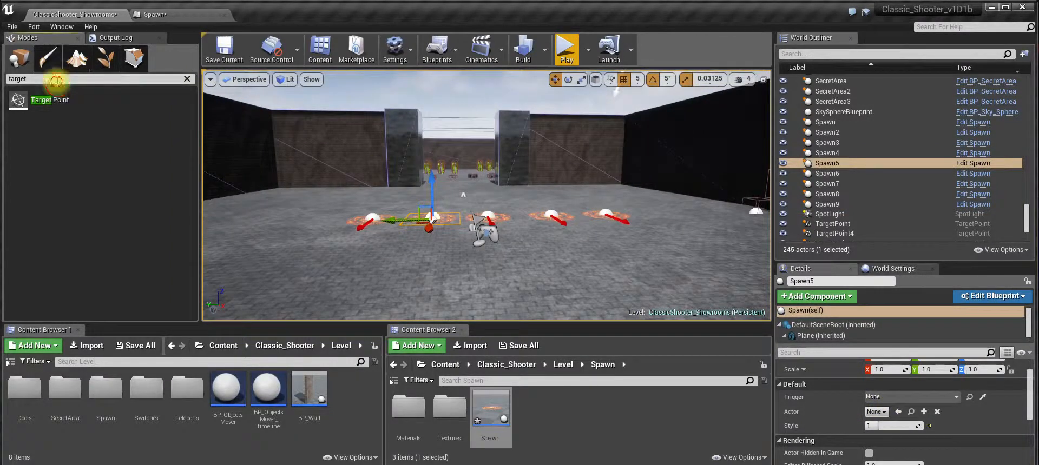
Find the Trigger Volume actor, place one in the level and move it beside the outer end of the spawn point row.
text(trigger)
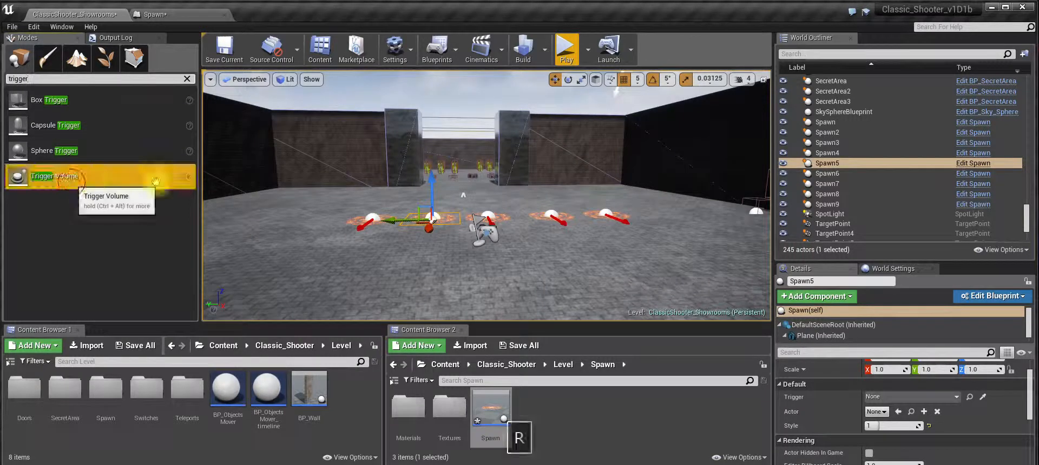
drag(54, 176, 246, 187)
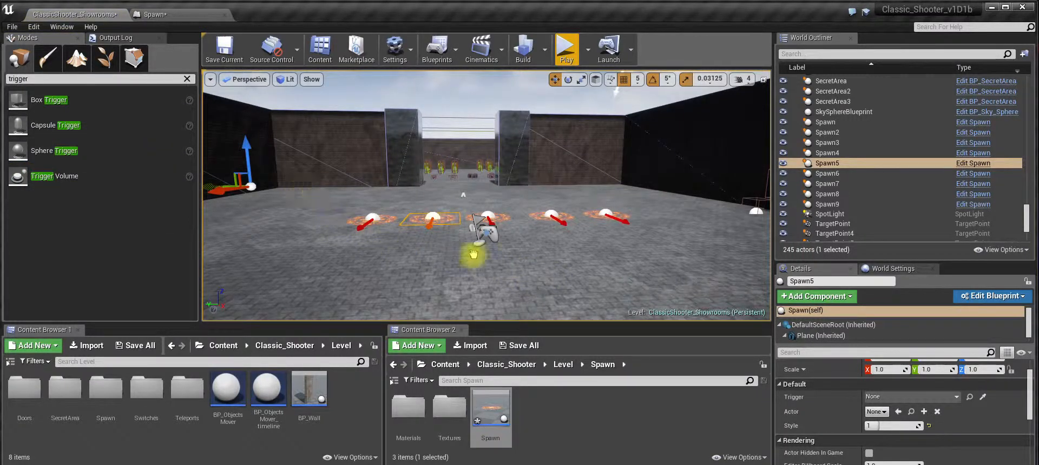
drag(370, 275, 417, 233)
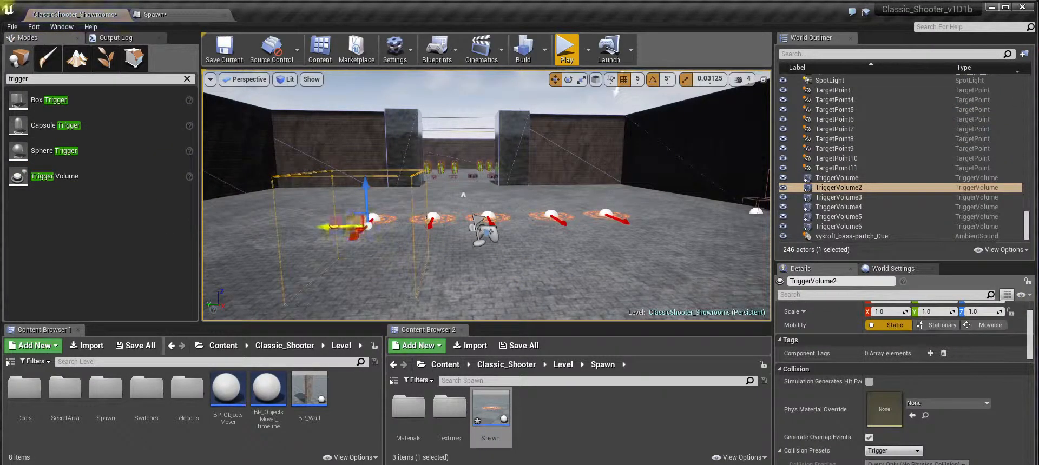
drag(333, 226, 237, 218)
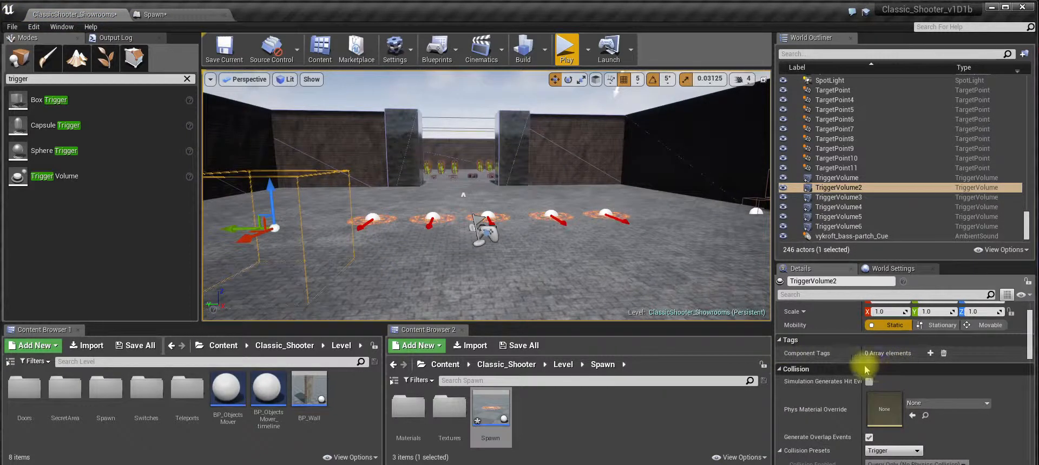
Assign TriggerVolume2 as the Trigger of all five spawn points in the row, Spawn5 through Spawn9.
click(382, 217)
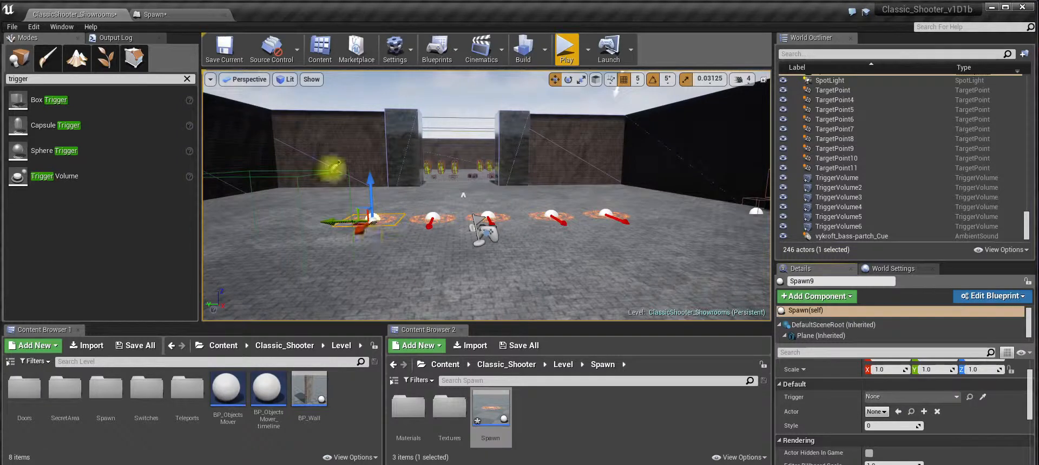
click(439, 221)
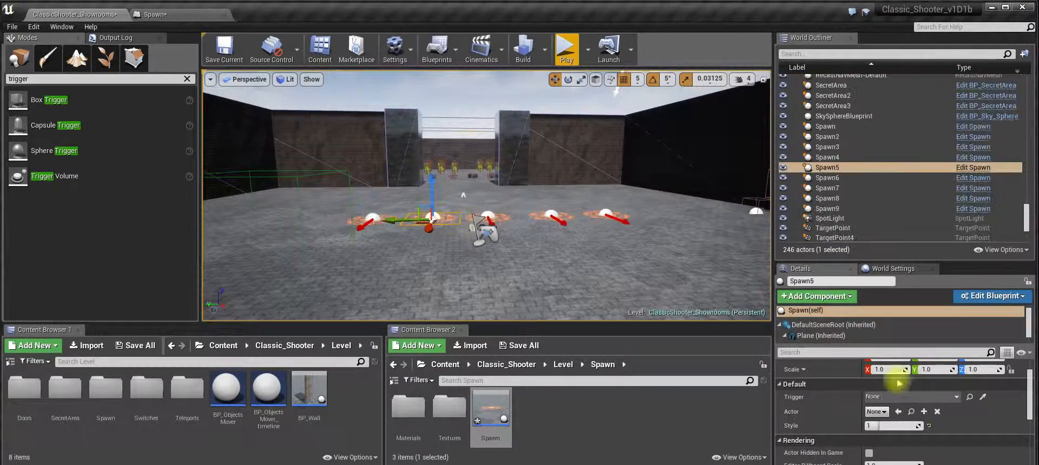
click(335, 168)
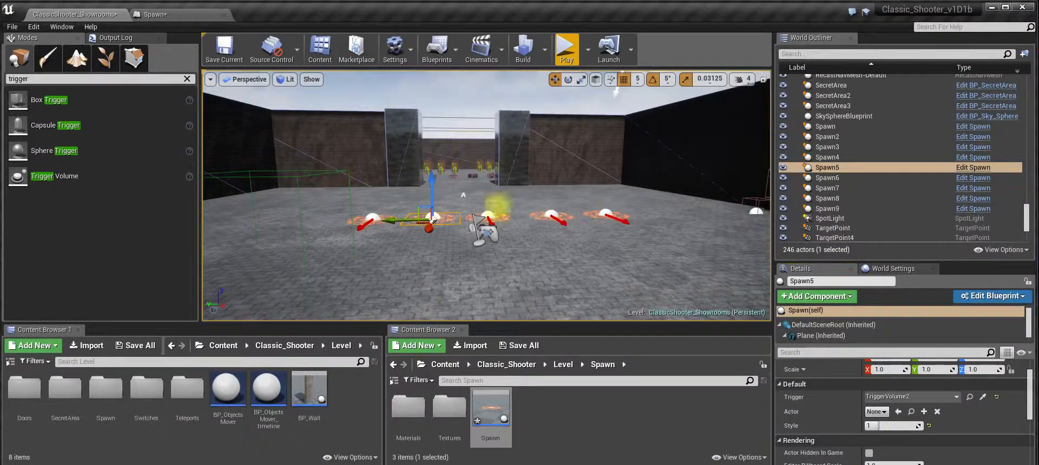
click(487, 217)
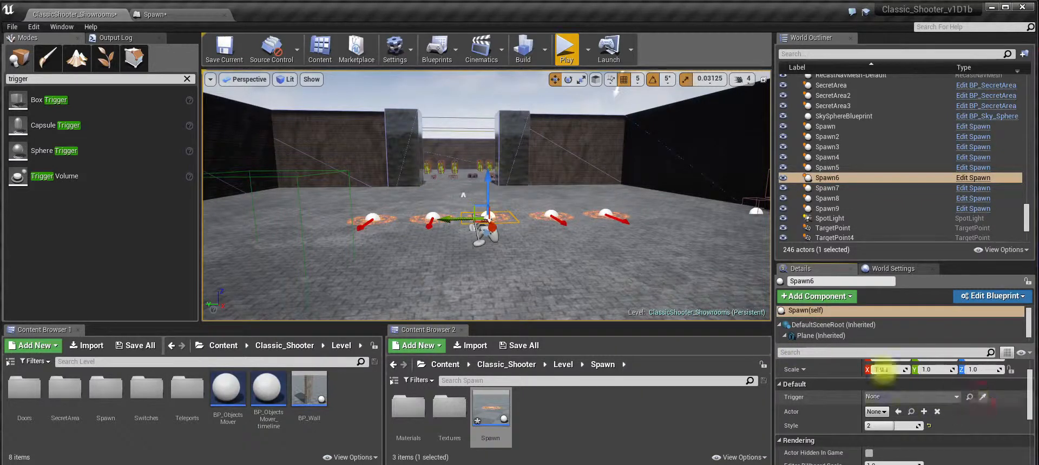
click(564, 216)
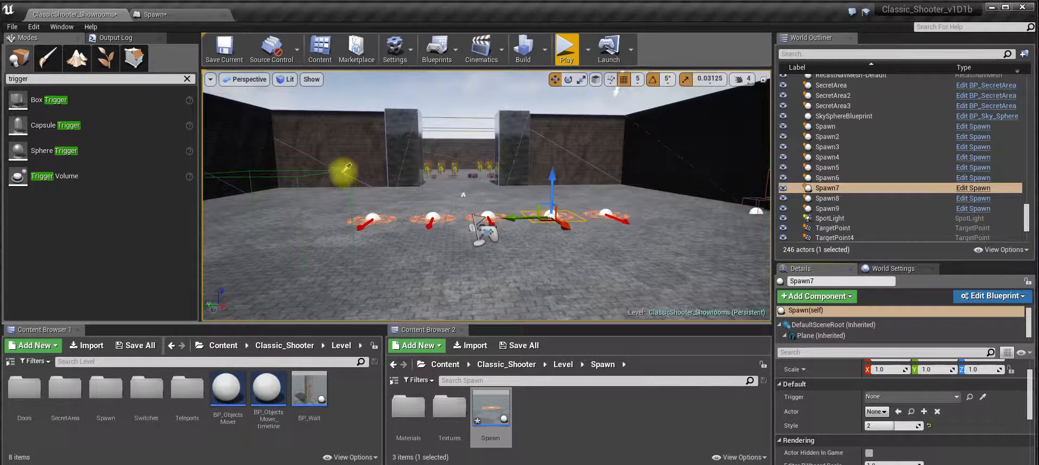
click(612, 218)
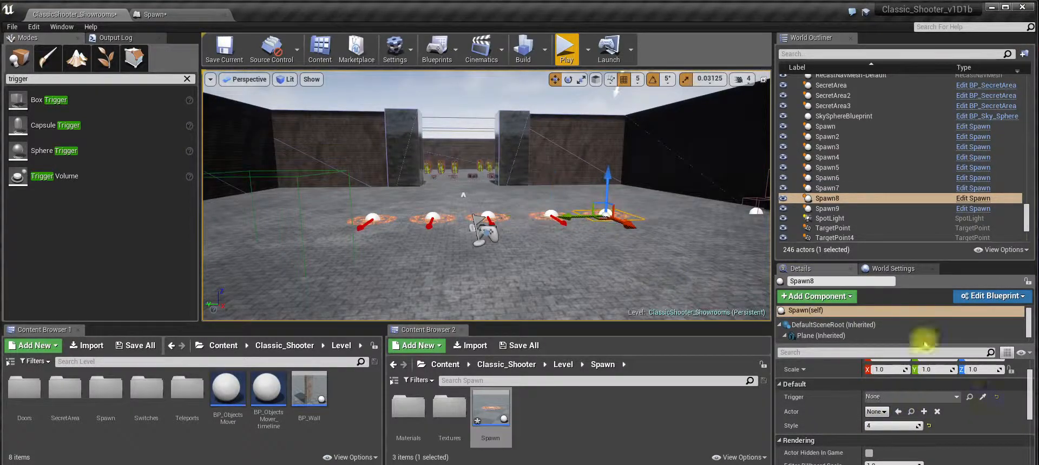
click(982, 397)
click(362, 180)
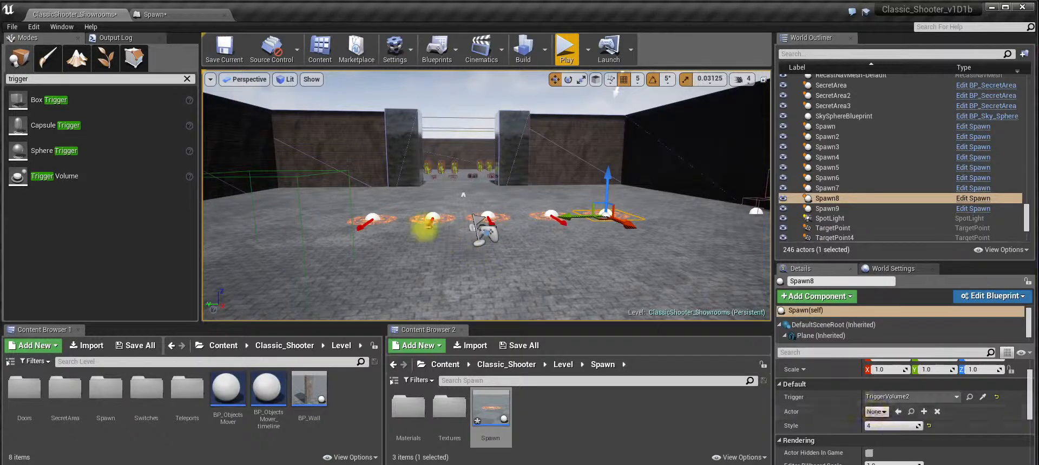
Set Spawn9's Actor class to BP_FireDemon.
click(379, 219)
click(877, 412)
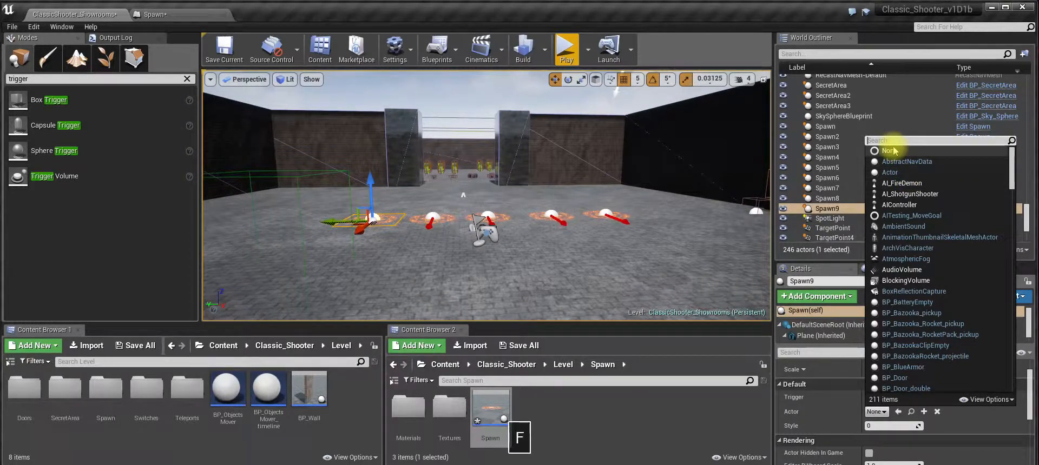
text(fire dem)
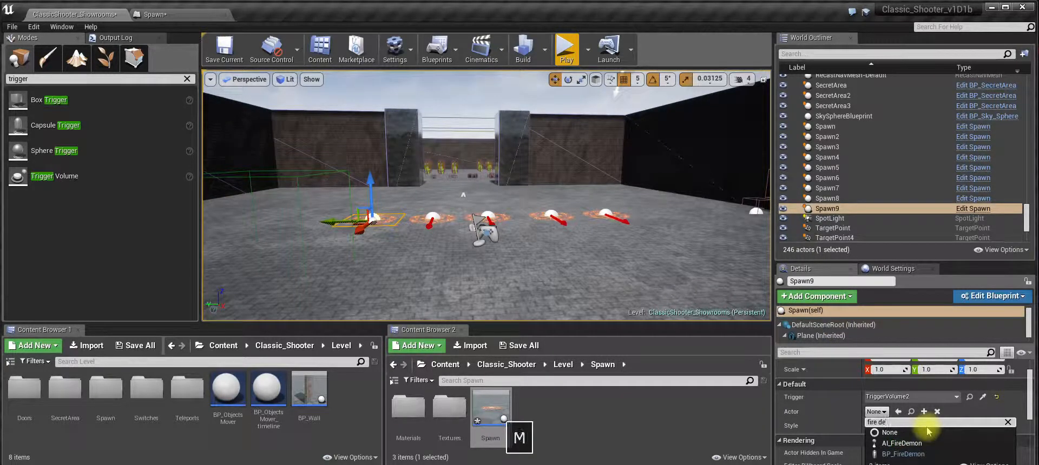
click(917, 456)
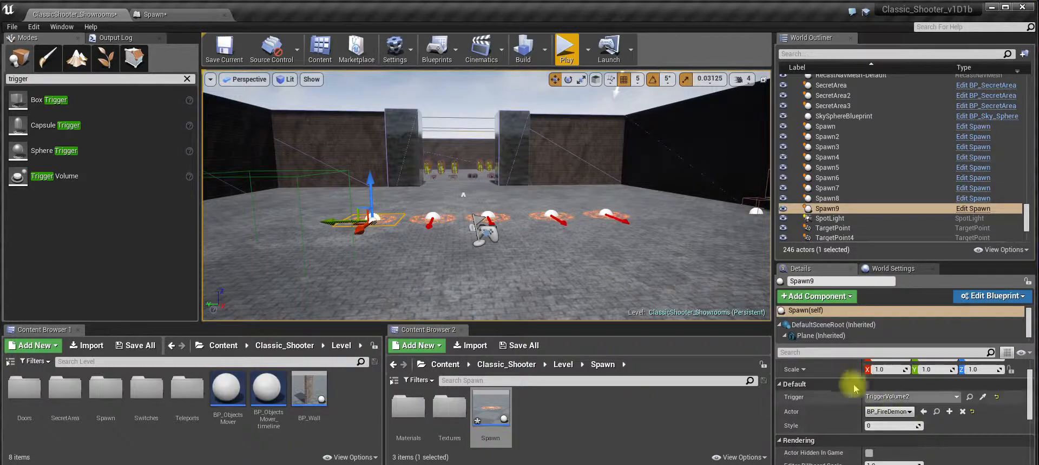
Play-test the level by walking into the trigger volume and shooting the spawned enemy, and end the session.
click(568, 61)
key(a)
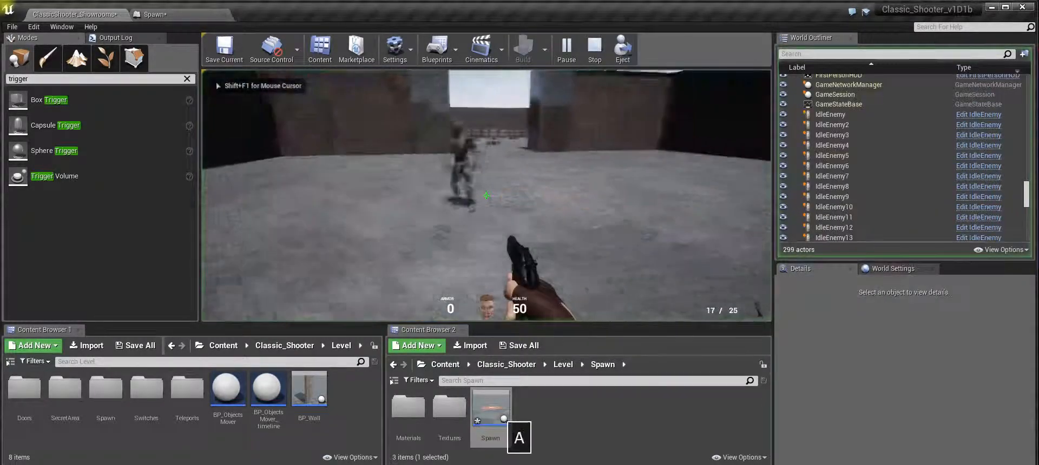
click(528, 77)
click(527, 77)
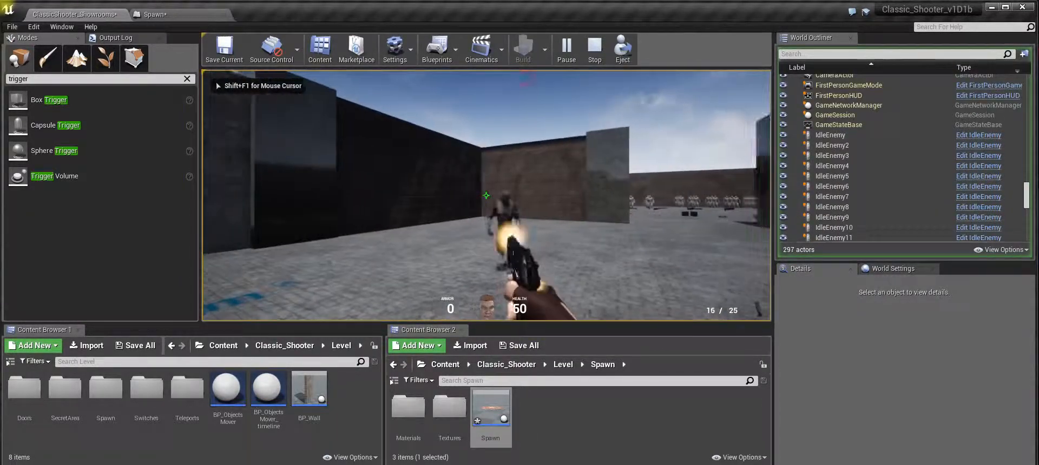
click(527, 77)
key(d)
key(s)
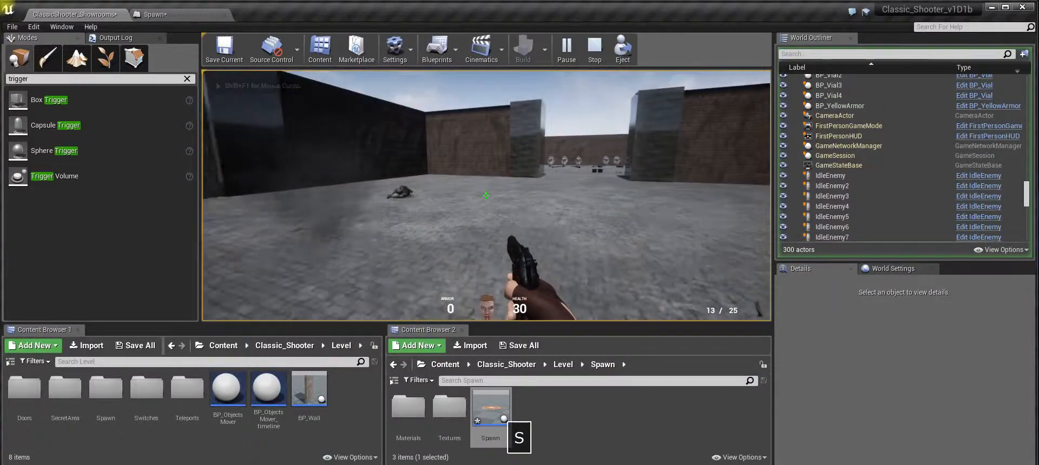
key(Escape)
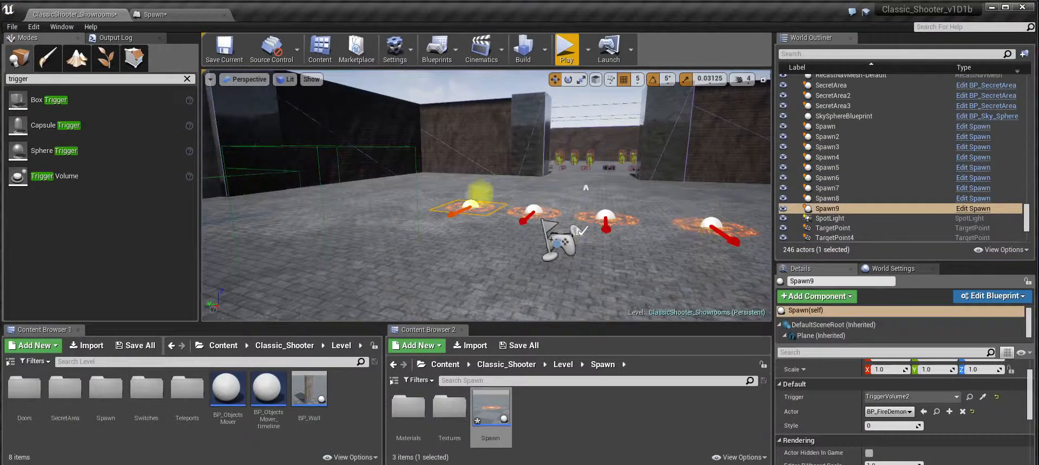
Select Spawn5 in the level and bring up the Trigger section of the Spawn blueprint's event graph.
scroll(309, 173, down, 4)
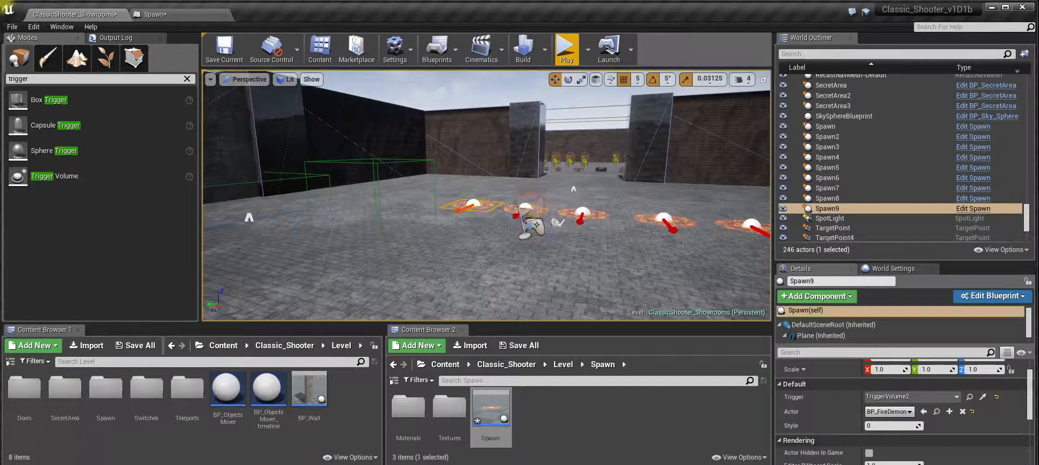
click(538, 210)
click(174, 13)
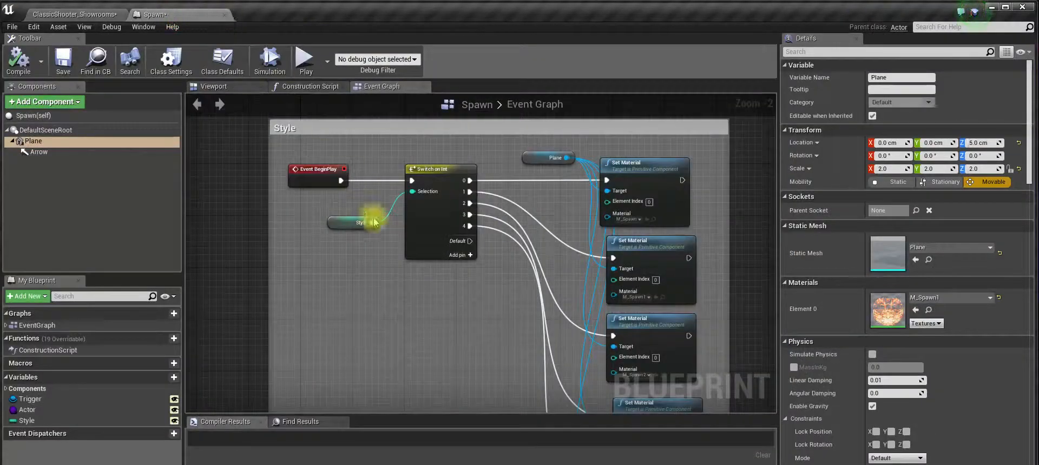
scroll(364, 216, down, 5)
right_drag(442, 256, 391, 205)
scroll(374, 223, up, 3)
scroll(393, 228, up, 1)
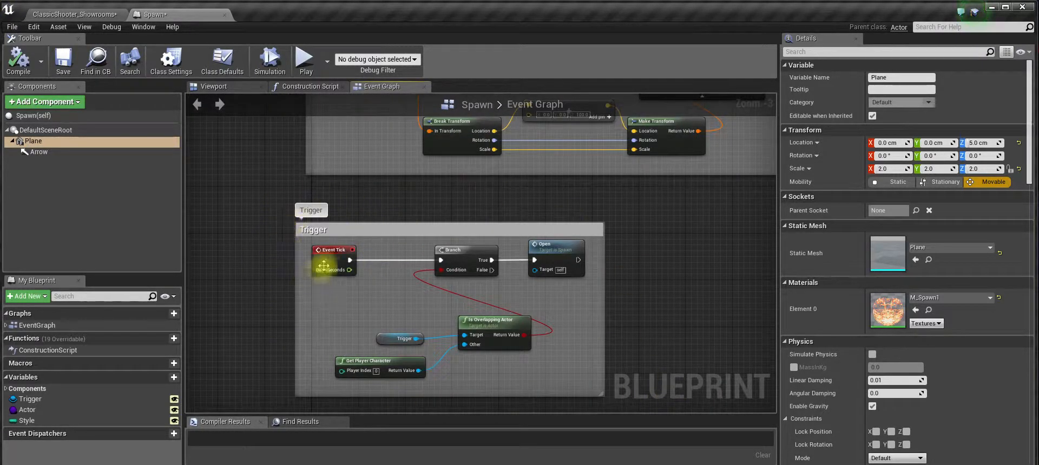
Check the Spawn class's tick interval and examine the Trigger section's overlap check and Trigger variable.
click(33, 115)
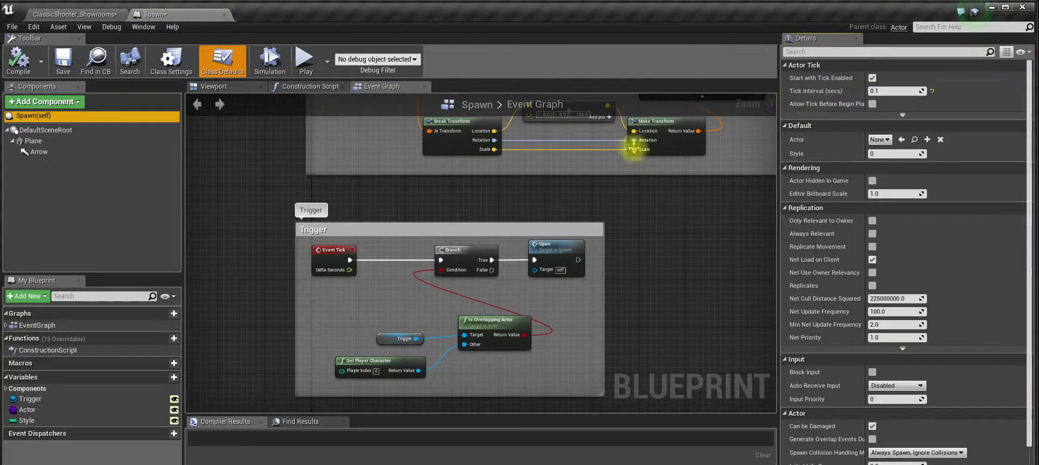
right_drag(635, 216, 625, 191)
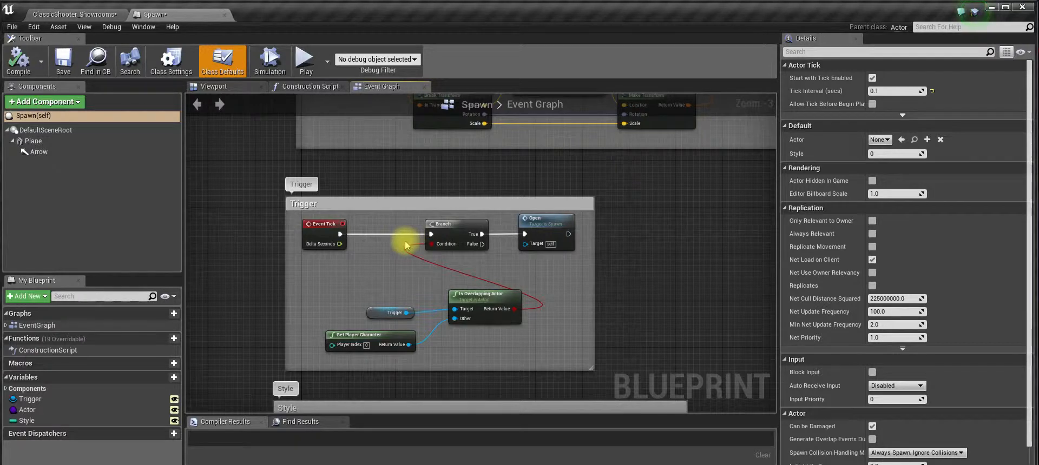
key(ctrl+shift+d)
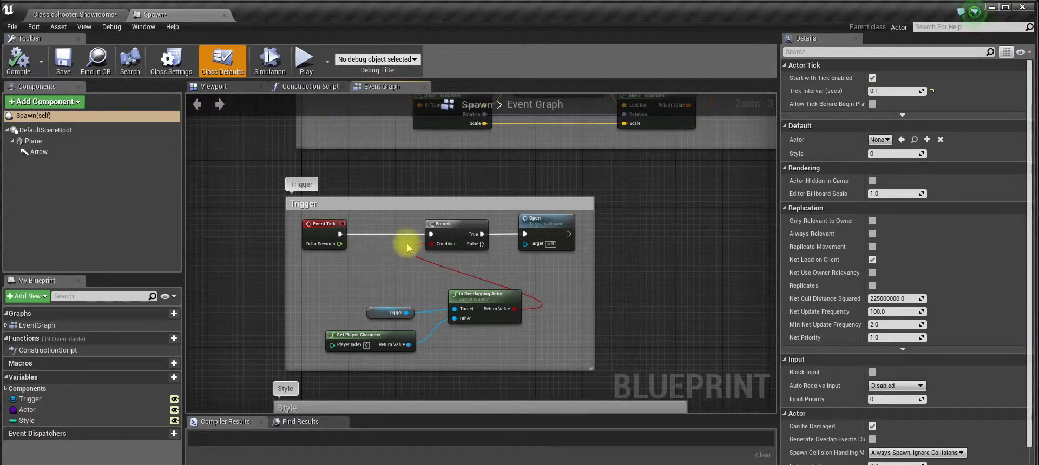
key(ctrl+shift+d)
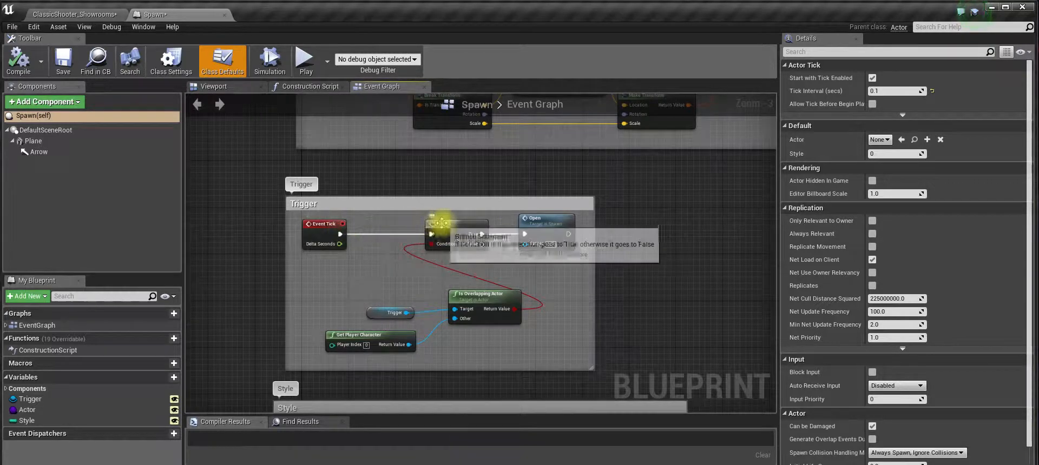
click(375, 315)
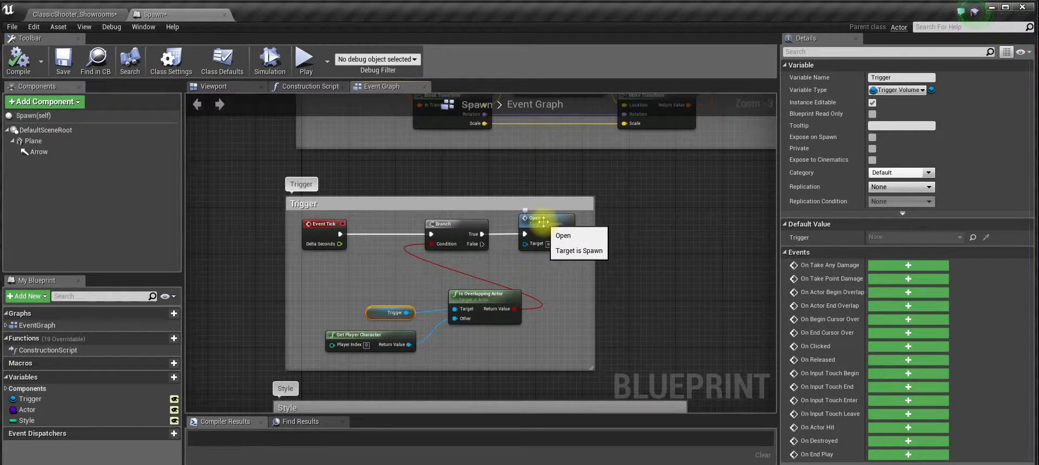
key(ctrl+shift+d)
Examine the Spawn section's Open event, SpawnActor node and the Actor variable that feeds its class.
scroll(543, 222, down, 1)
right_drag(543, 222, 487, 321)
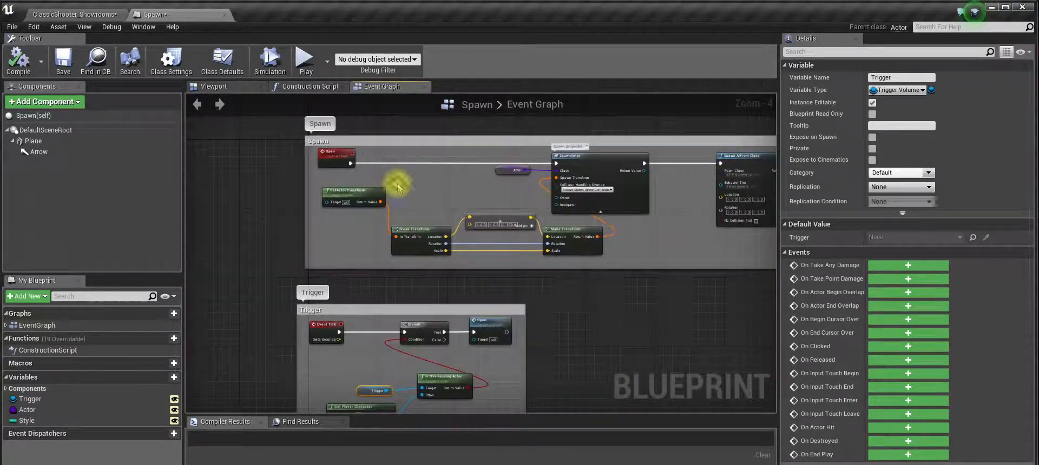
right_drag(397, 187, 357, 197)
scroll(357, 197, up, 1)
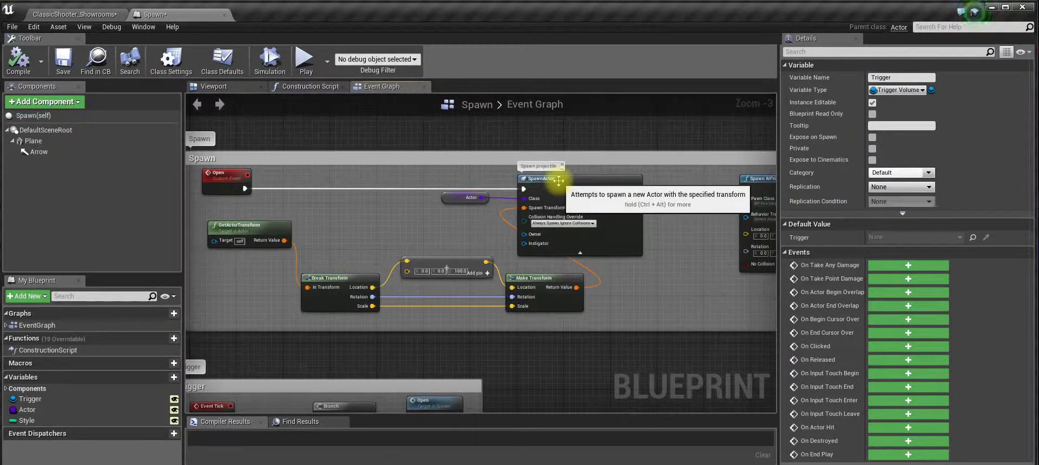
click(459, 198)
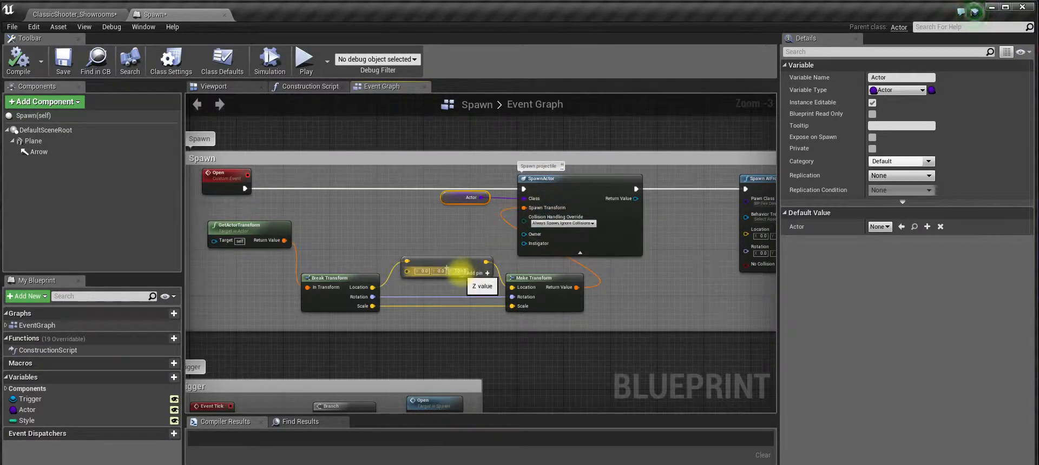
Review Spawn5's settings in the level, the Spawn blueprint's class defaults and the nodes following SpawnActor.
click(92, 14)
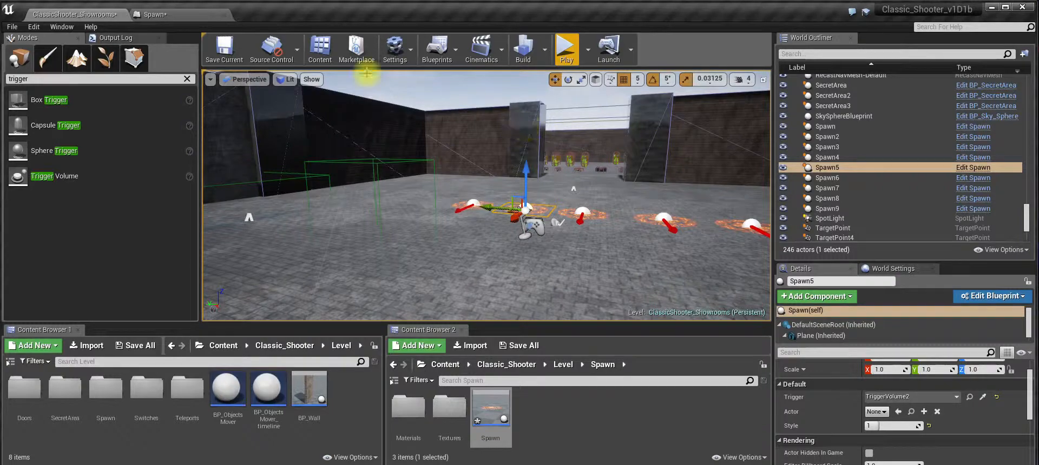
click(171, 18)
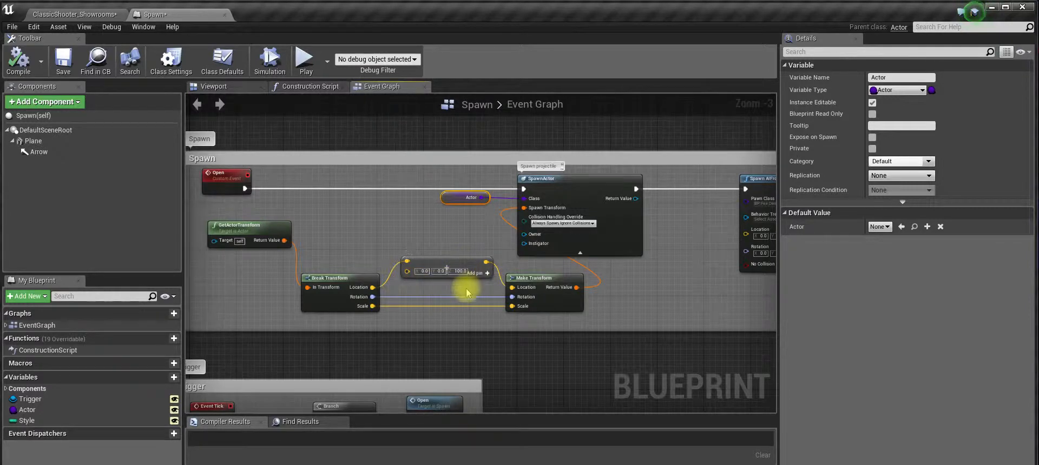
key(ctrl+shift+d)
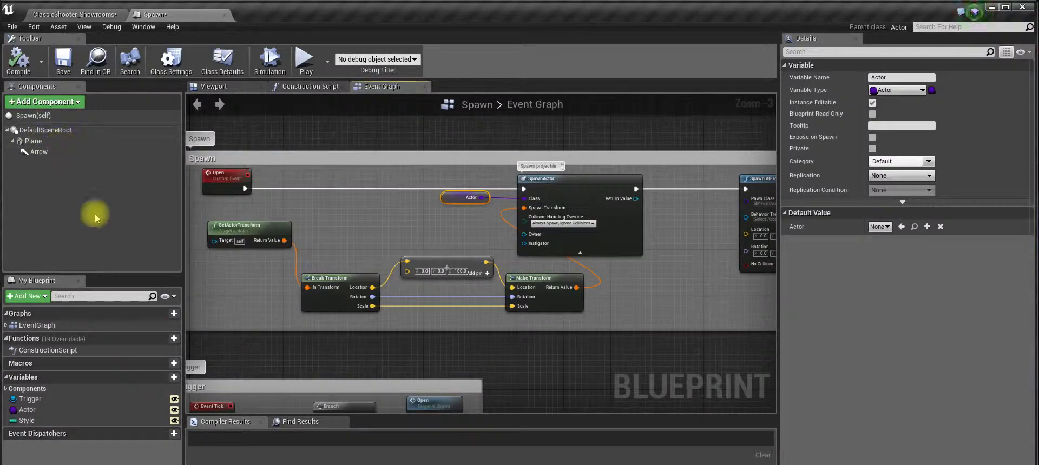
click(33, 116)
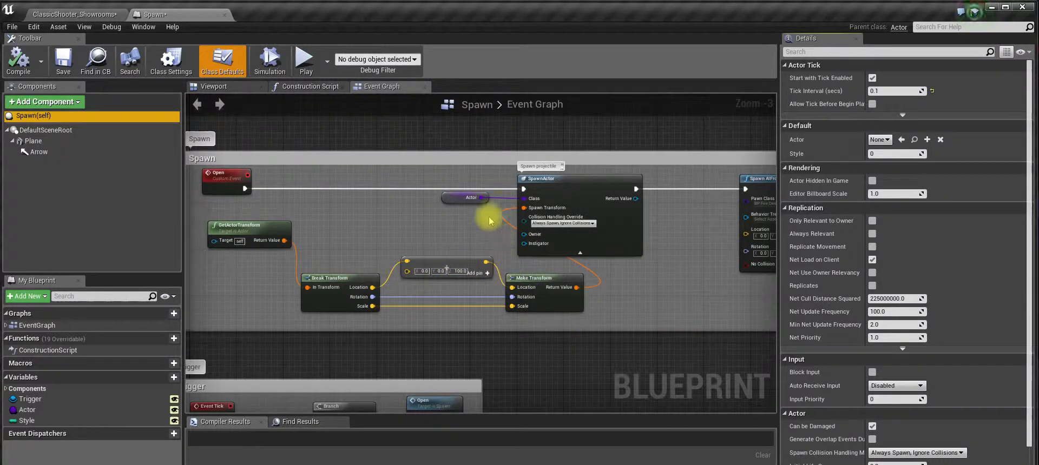
right_drag(656, 294, 461, 319)
right_drag(550, 327, 496, 325)
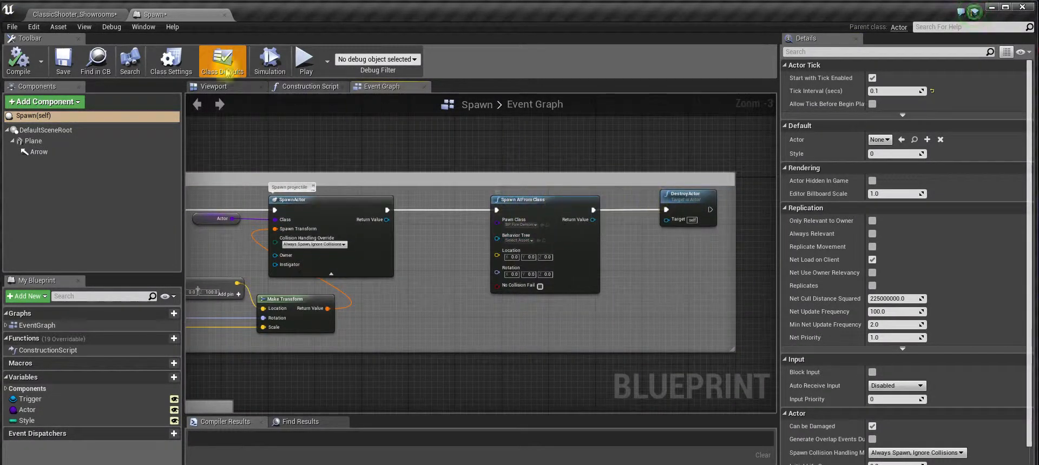
Browse the Characters folder of Classic_Shooter in the level editor and return to the Spawn blueprint.
click(71, 13)
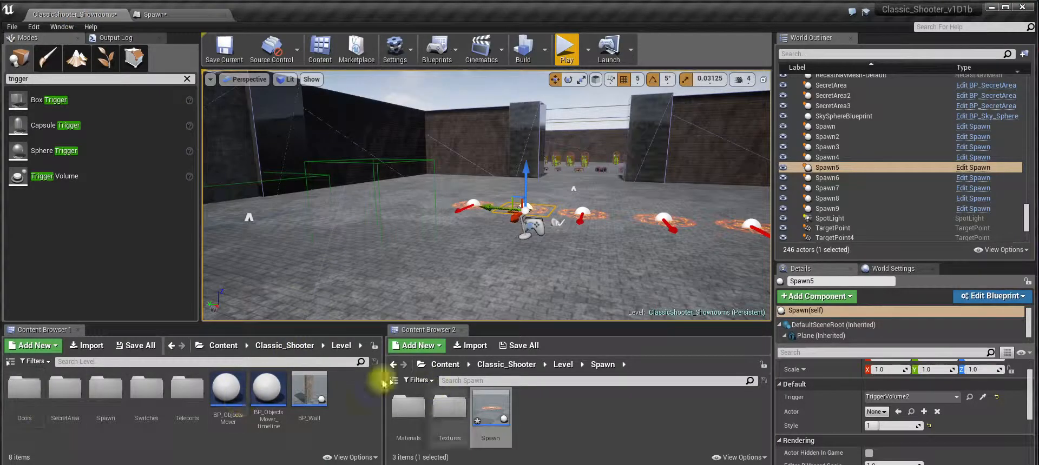
click(214, 346)
double_click(24, 403)
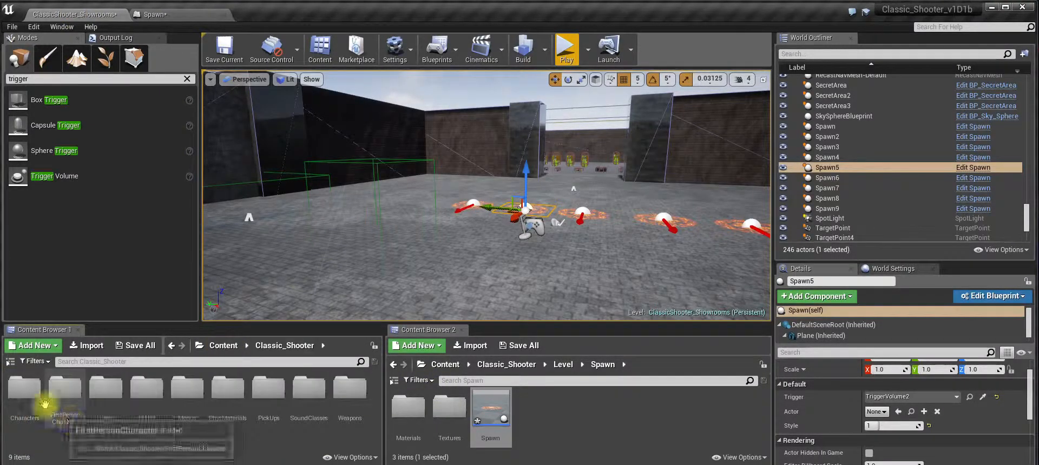
double_click(27, 403)
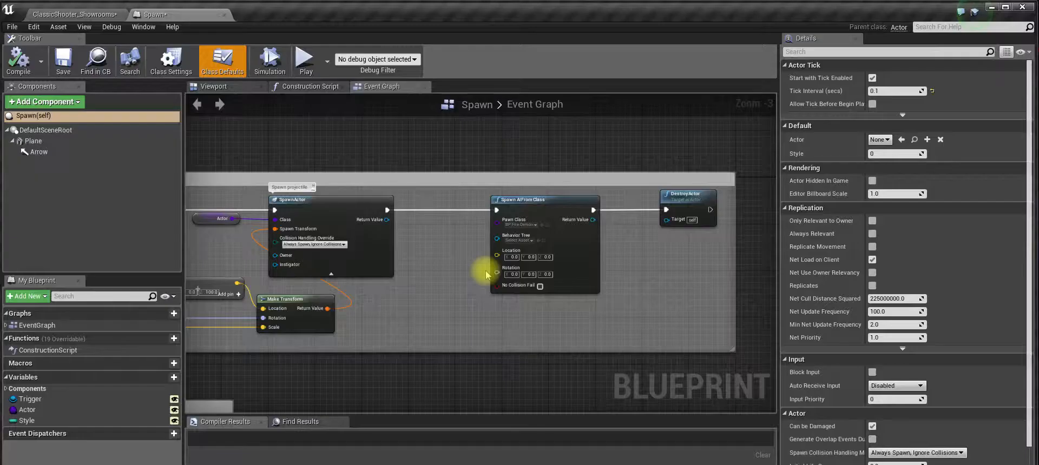
Delete the Spawn AIFromClass node, connect SpawnActor's execution output directly to DestroyActor and move DestroyActor closer.
key(ctrl+shift+d)
click(495, 240)
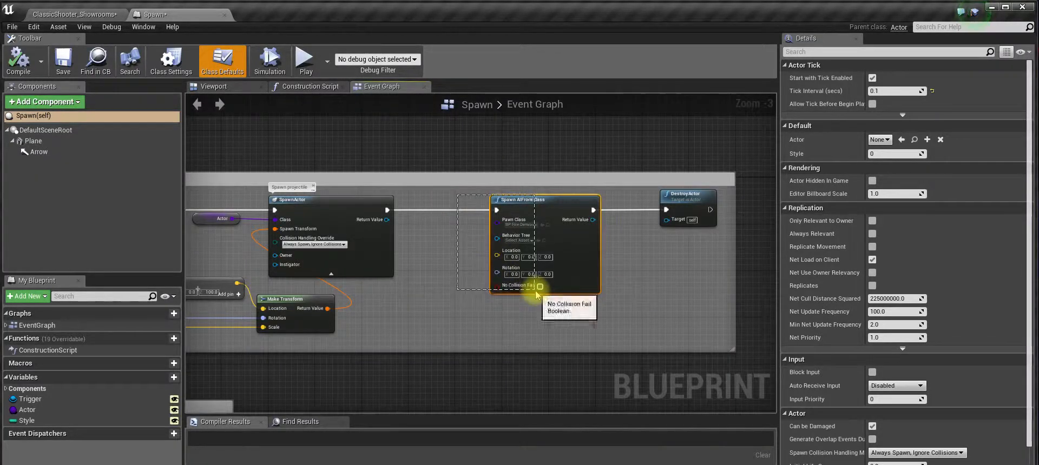
key(Delete)
drag(386, 211, 585, 207)
drag(387, 211, 502, 206)
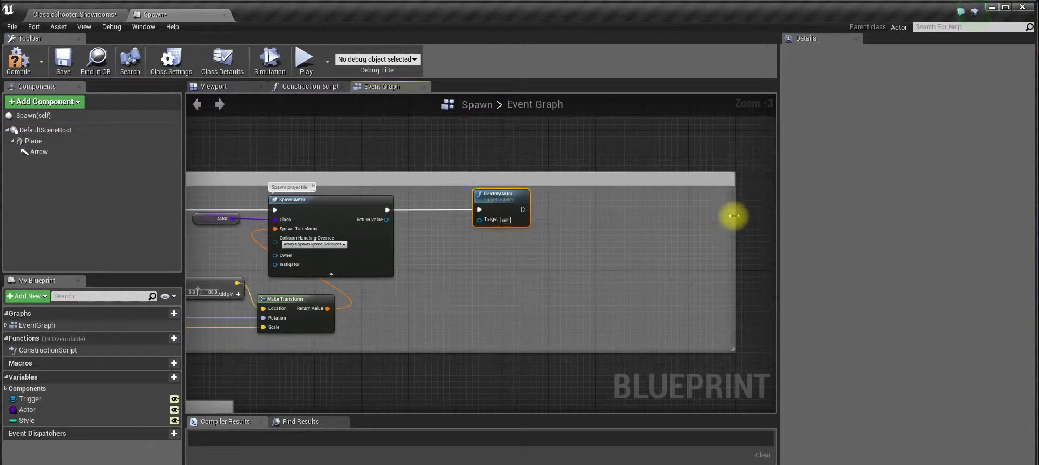
Narrow the comment box around the spawn nodes so it ends just past DestroyActor, and return to the level.
drag(733, 214, 559, 205)
click(60, 13)
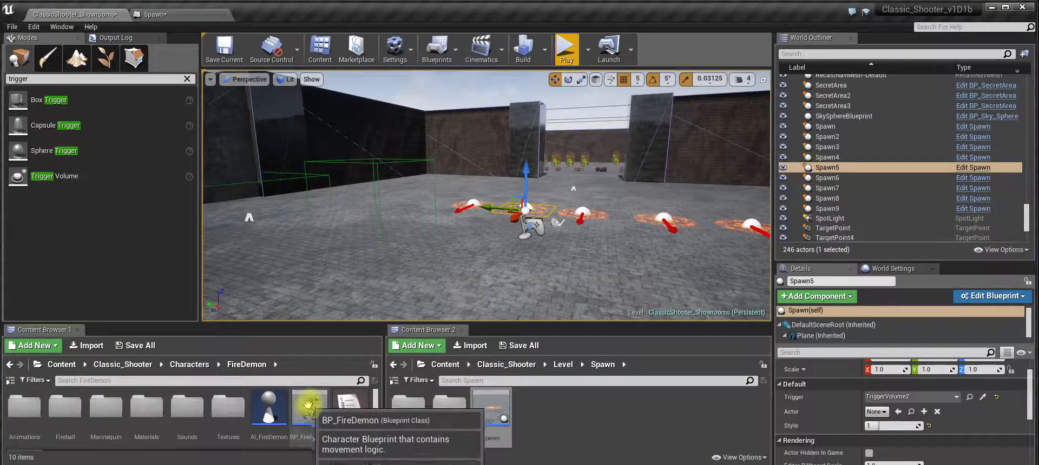
Open the BP_FireDemon blueprint and filter its class defaults for "pos" to find the possession settings.
double_click(308, 409)
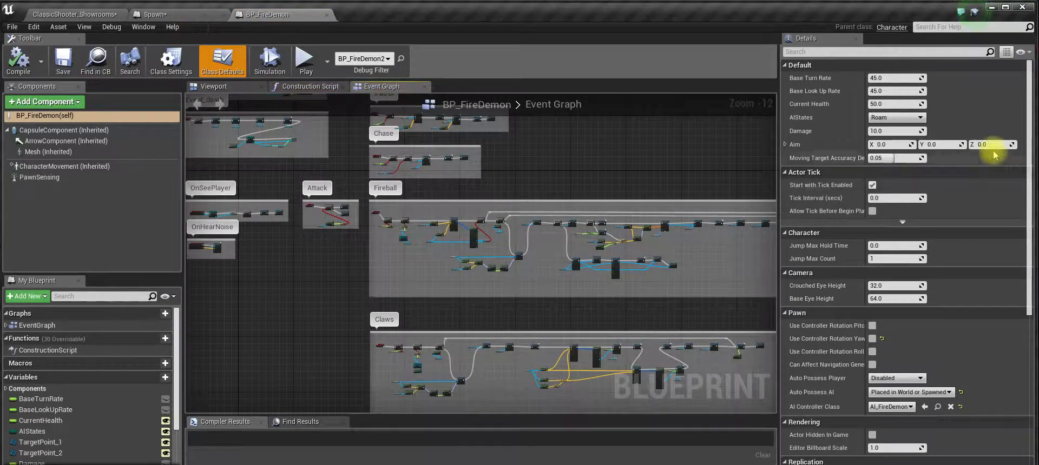
scroll(987, 232, down, 6)
scroll(988, 244, down, 4)
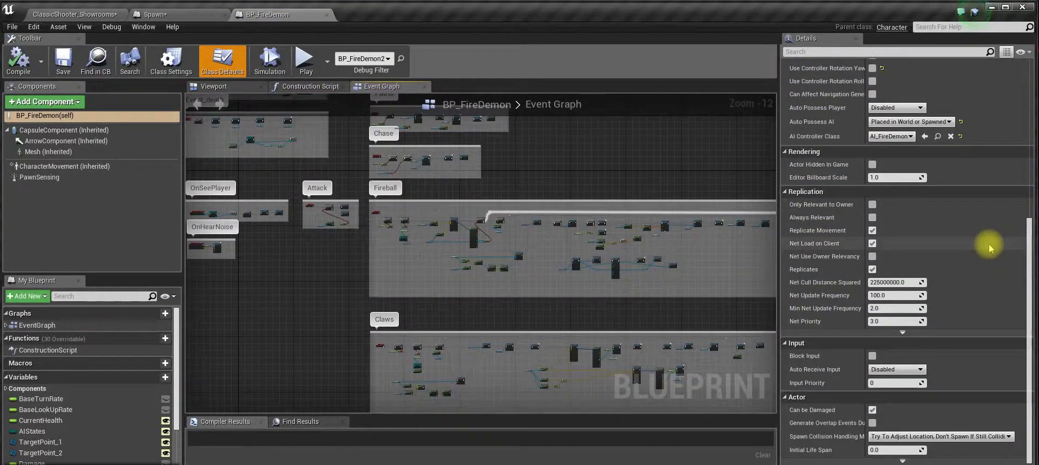
click(46, 116)
scroll(864, 101, up, 1)
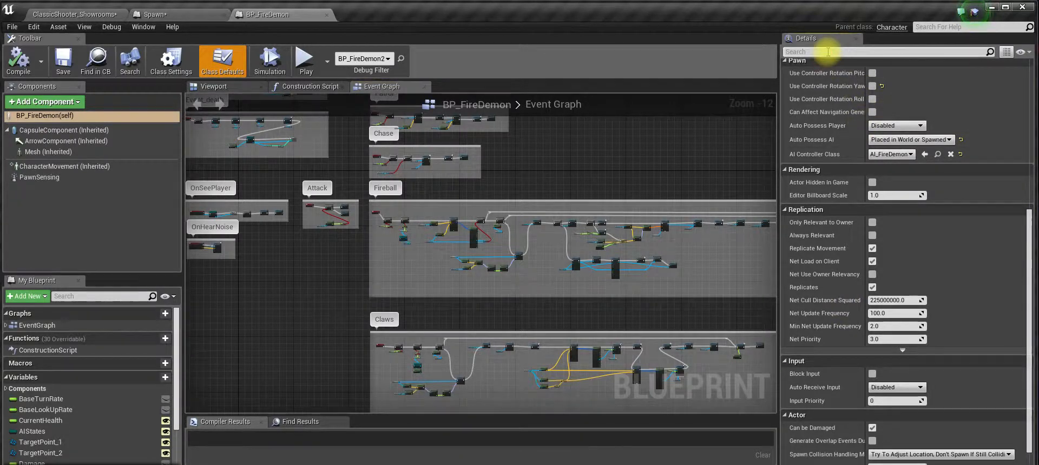
click(827, 52)
text(pos)
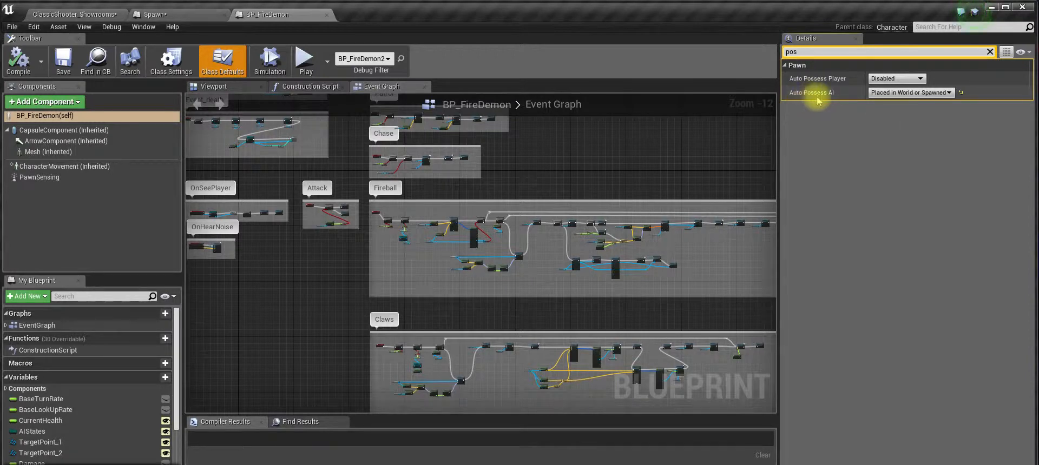
Review BP_FireDemon's Auto Possess AI options, clear the details filter, close the blueprint and return to the level.
click(890, 93)
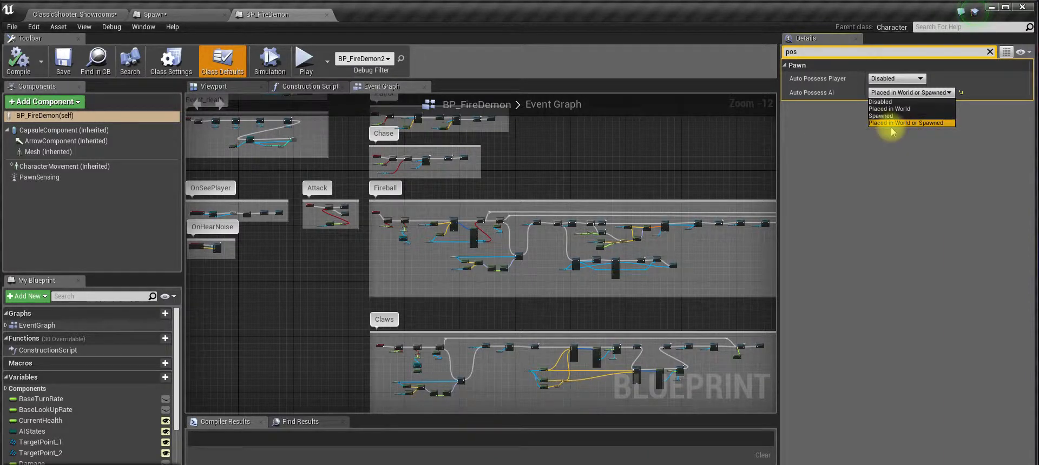
key(Escape)
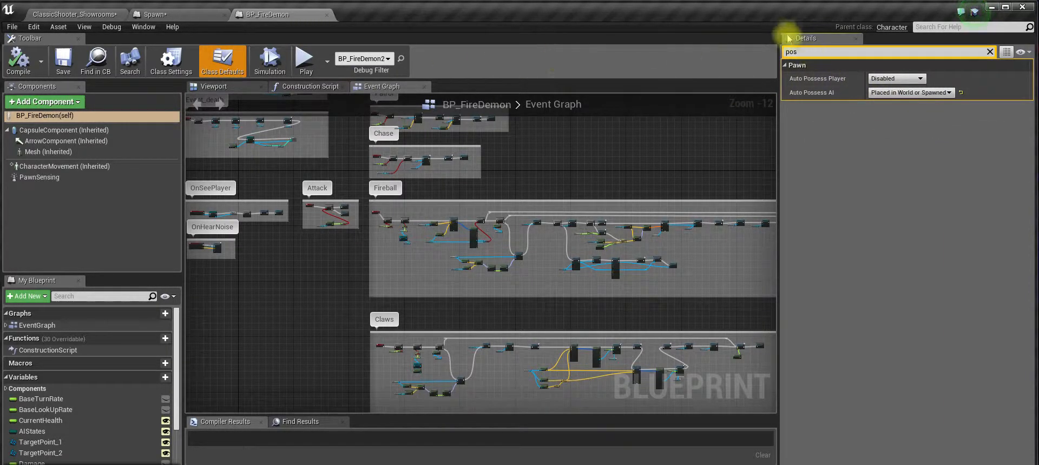
key(Delete)
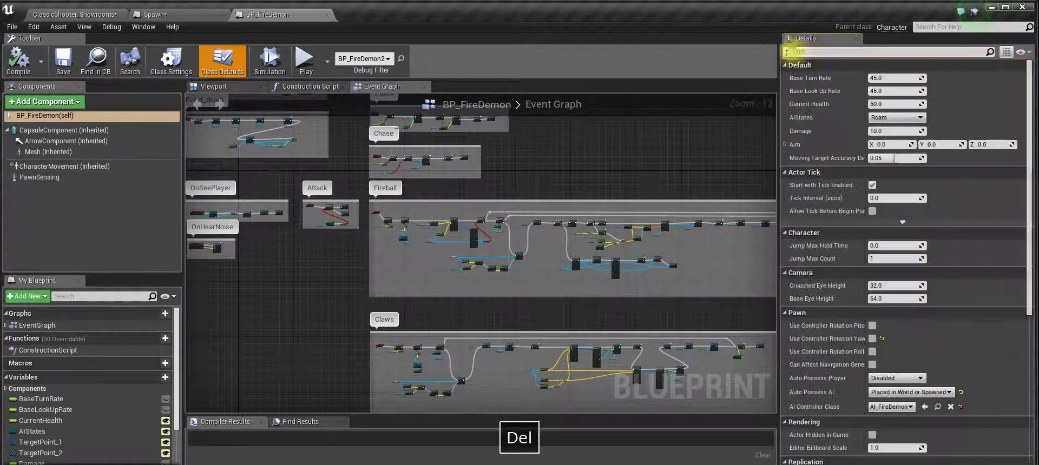
click(327, 15)
click(76, 14)
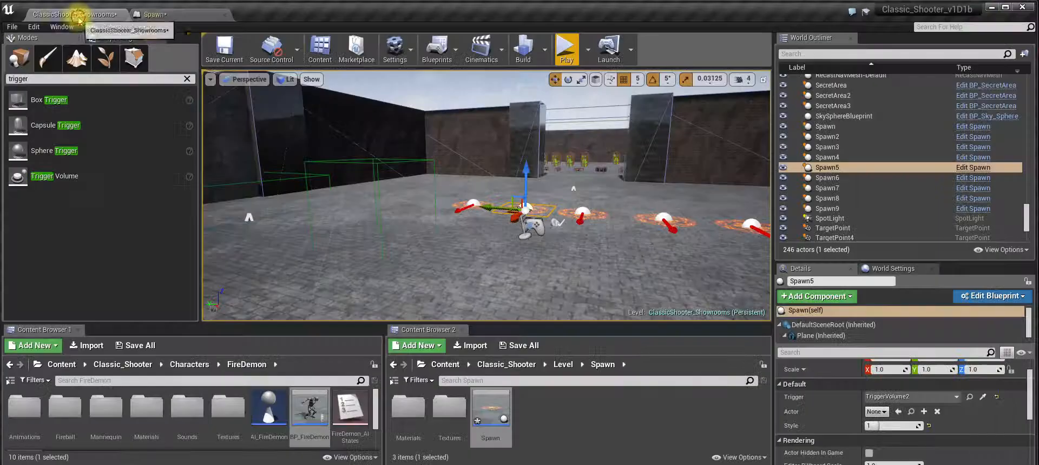
Play-test the level near the spawn points, shoot the enemy ahead and end the play session.
click(561, 63)
key(a)
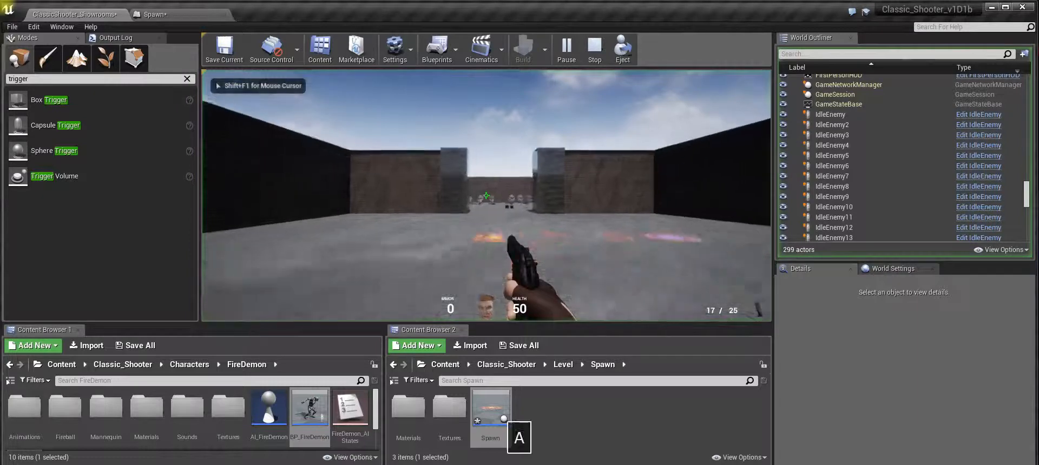
key(d)
key(a)
key(d)
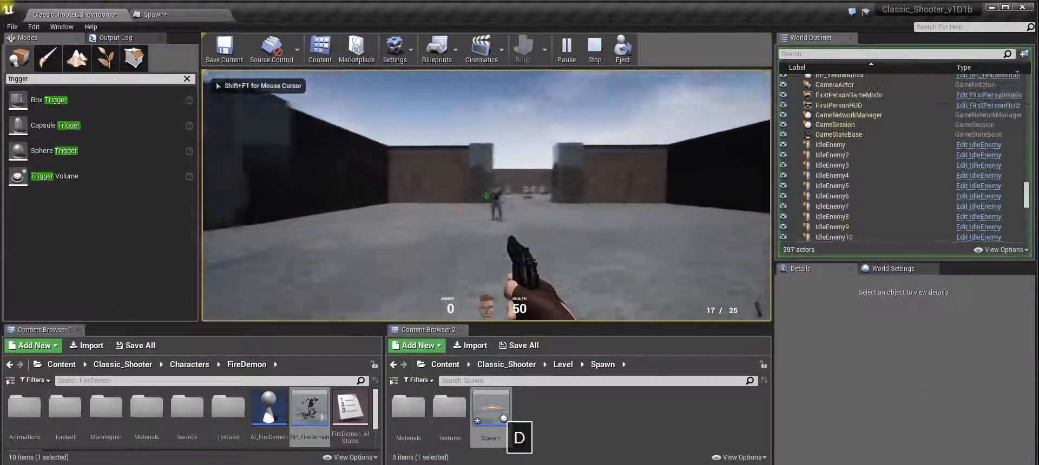
key(a)
click(486, 195)
key(d)
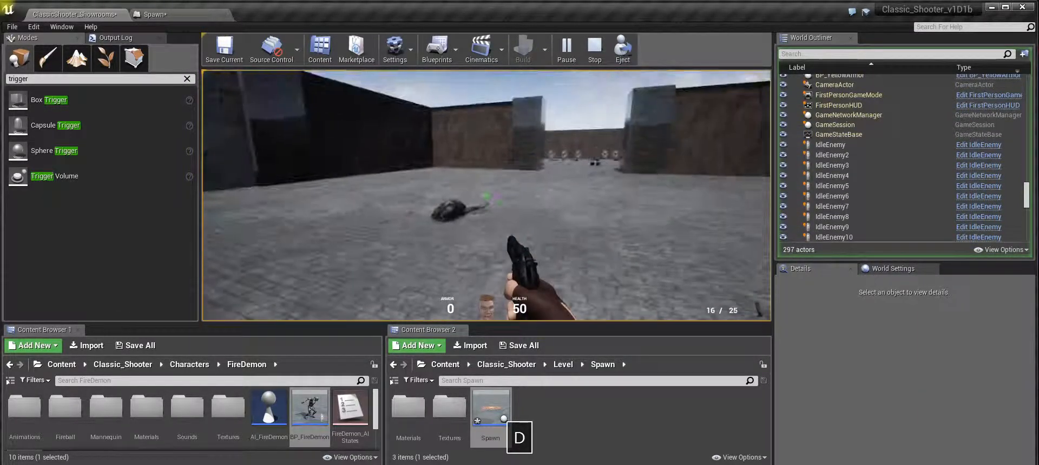
key(Escape)
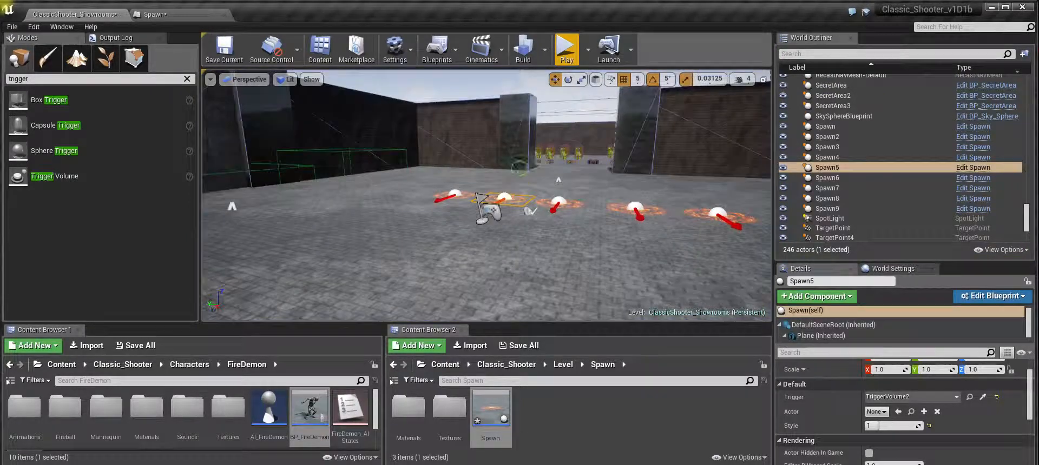
Browse the classes offered for Spawn5's Actor variable down to BP_ShotgunShooter and leave the selection unset.
right_drag(620, 252, 620, 252)
key(ctrl+shift+d)
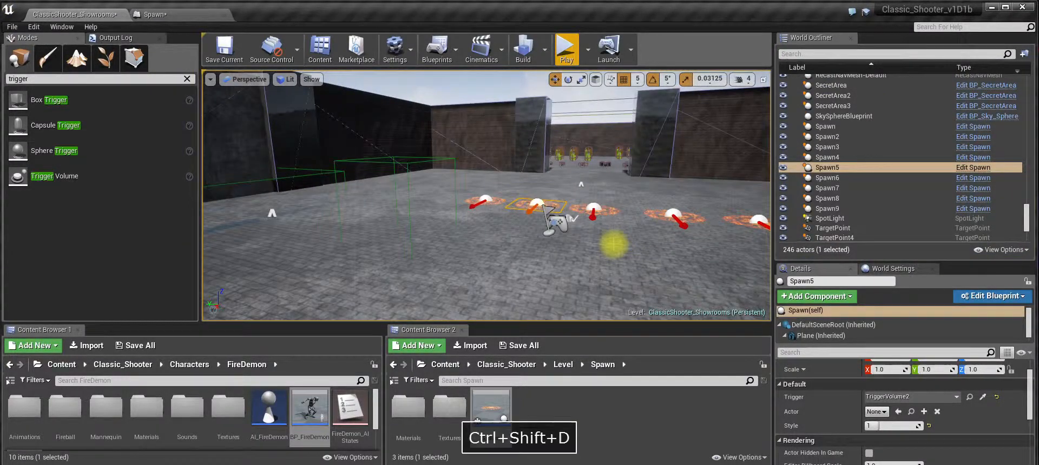
click(880, 412)
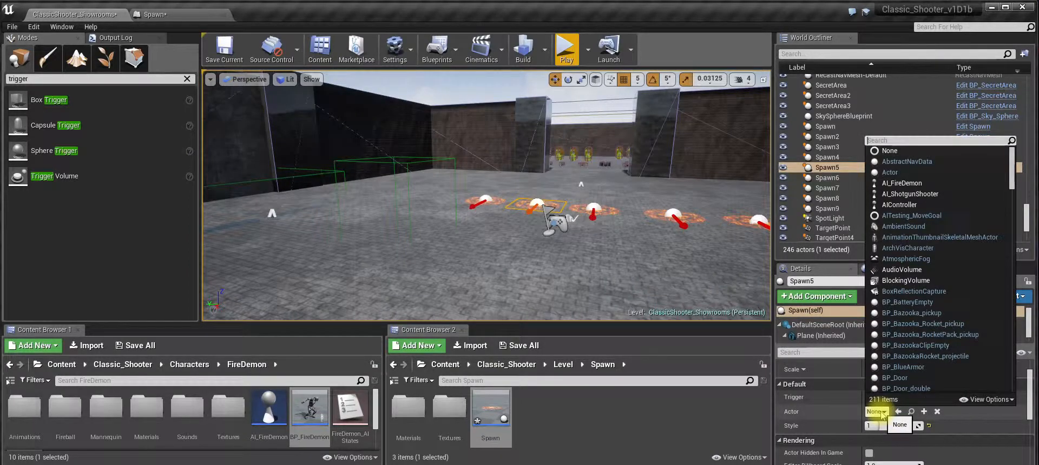
scroll(936, 330, down, 10)
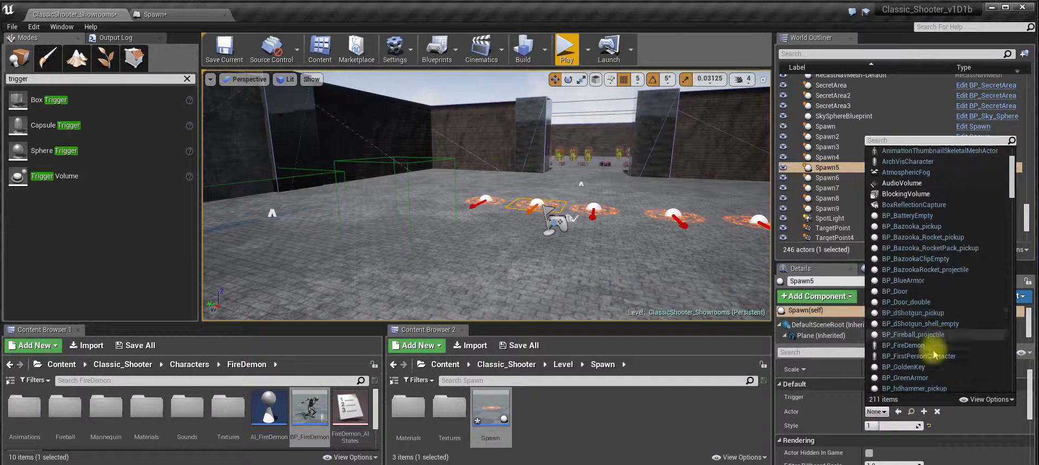
scroll(950, 325, down, 5)
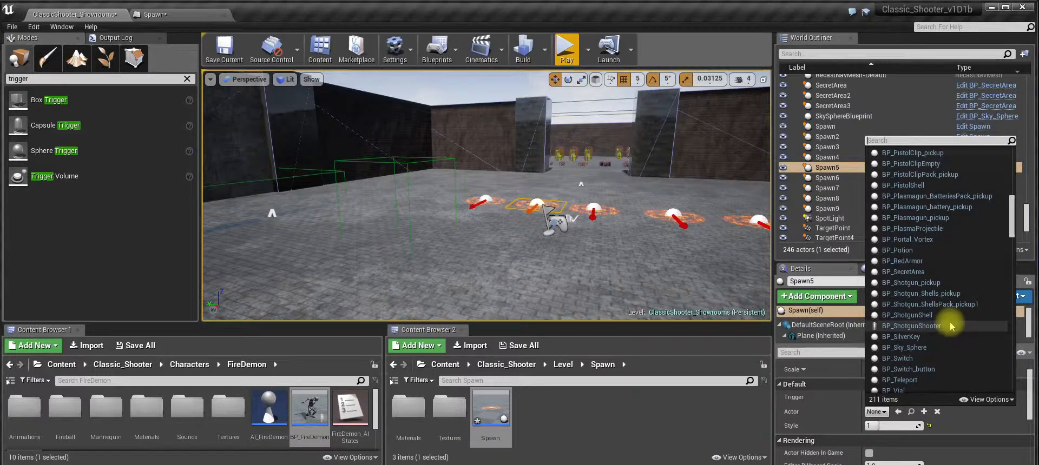
key(Escape)
click(567, 417)
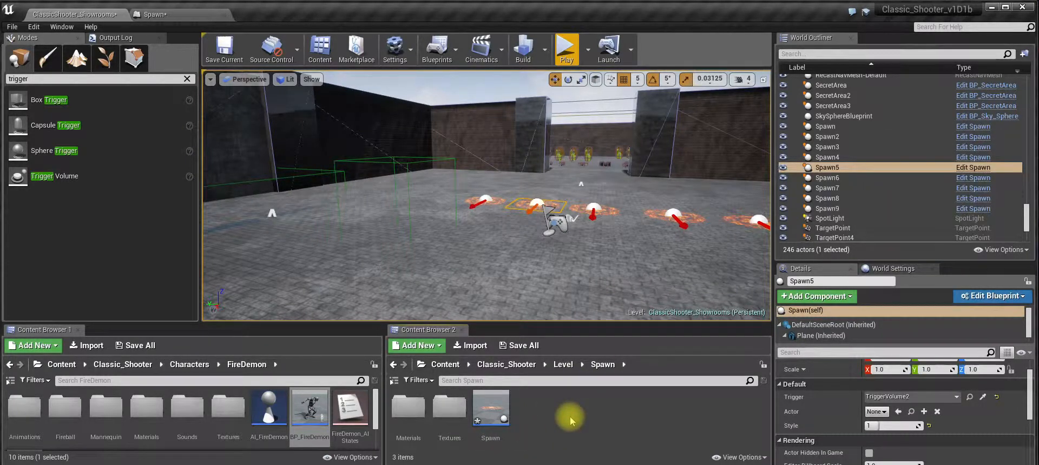
right_click(569, 419)
mouse_move(610, 411)
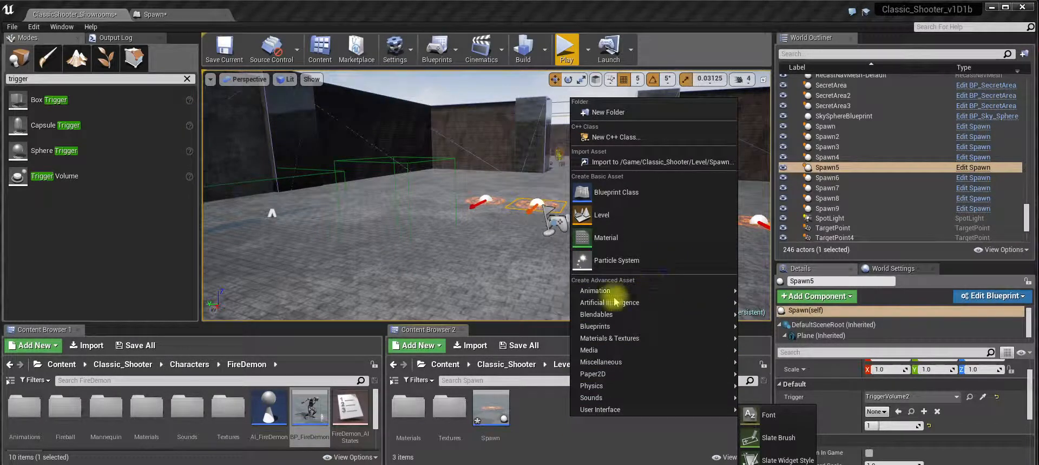
mouse_move(635, 350)
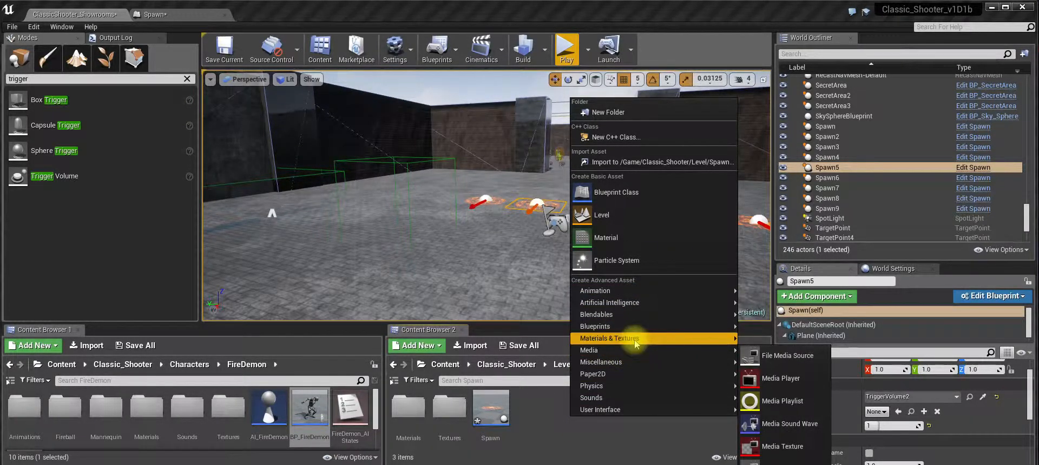
mouse_move(644, 311)
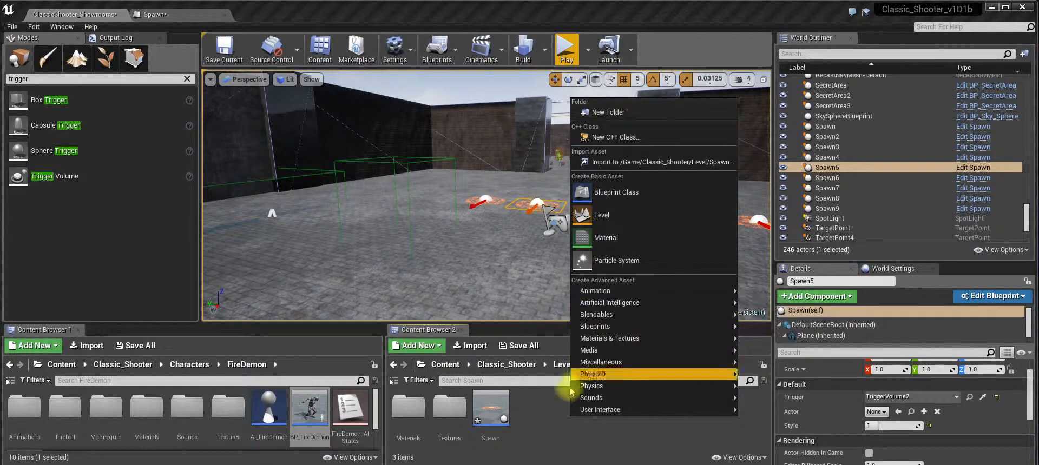
key(ctrl+shift+d)
Create a Blueprint Enumeration named MonstersList in the Classic_Shooter Level/Spawn folder.
right_click(548, 412)
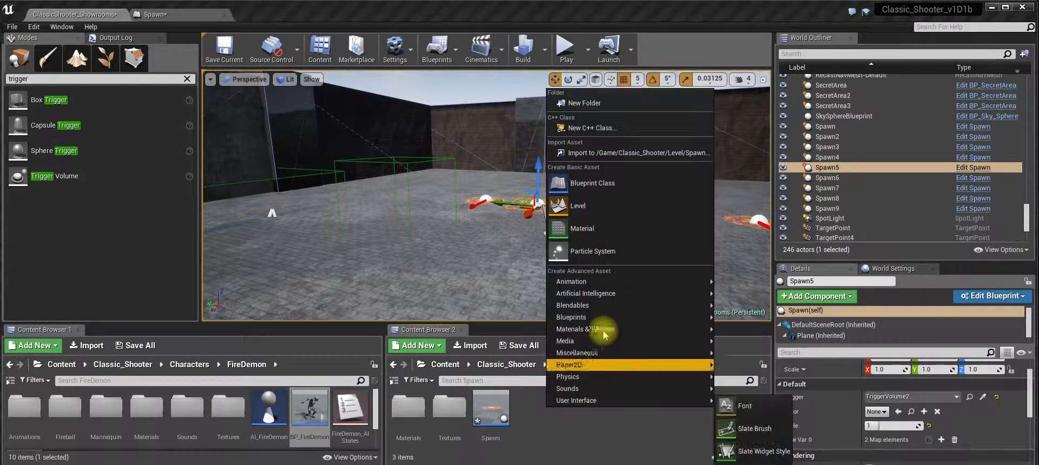
mouse_move(622, 317)
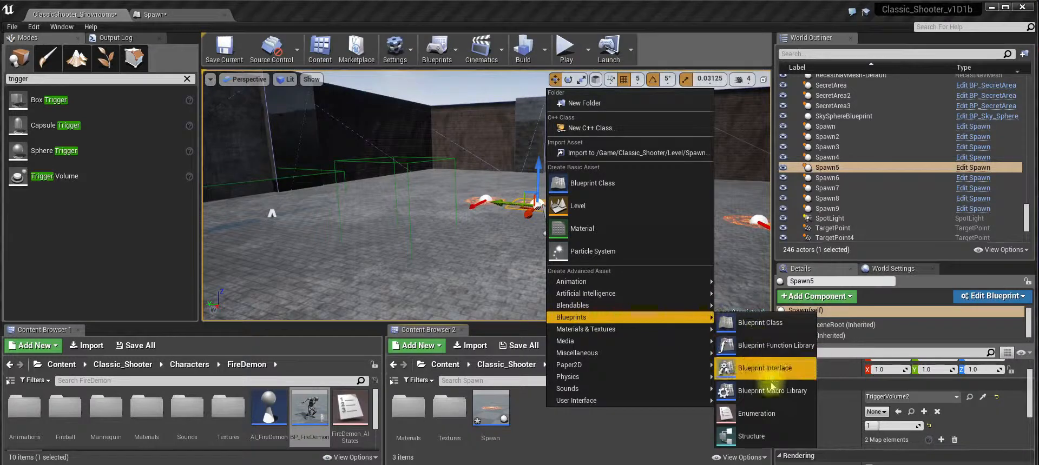
click(756, 414)
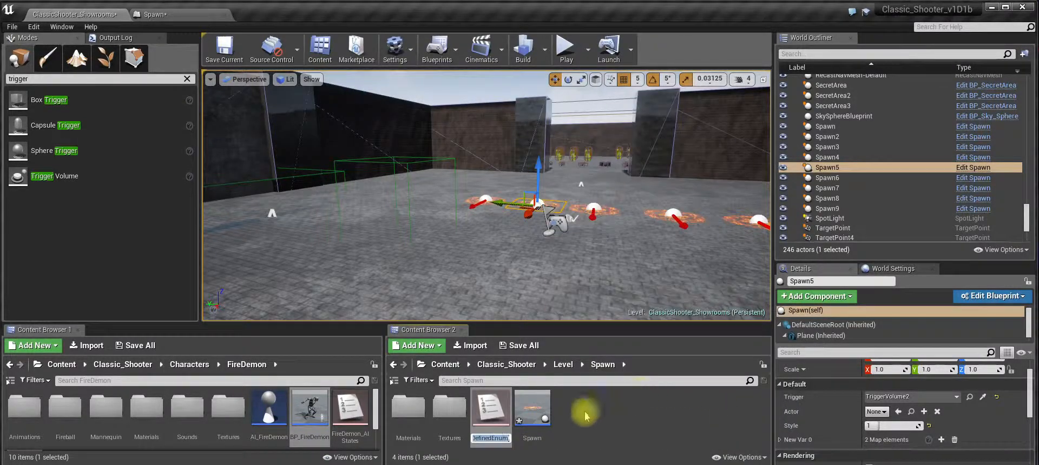
key(BackSpace)
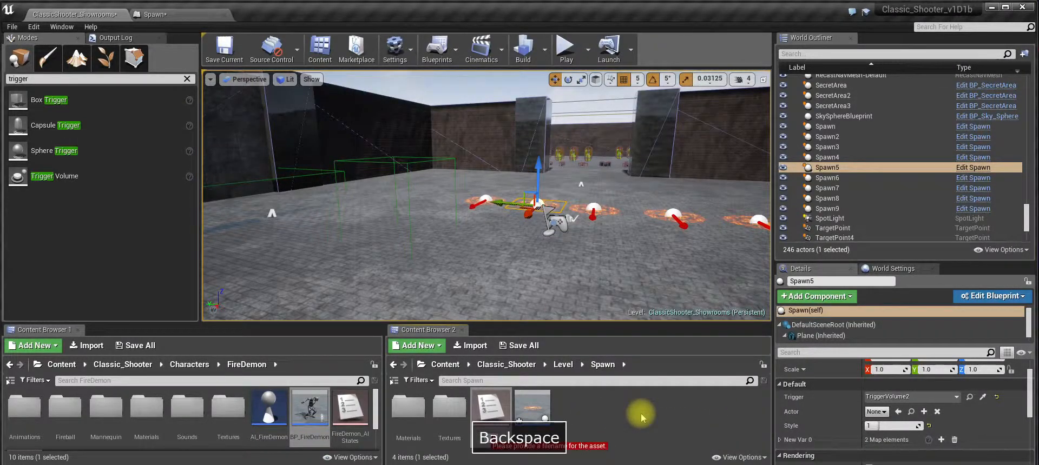
text(Mons)
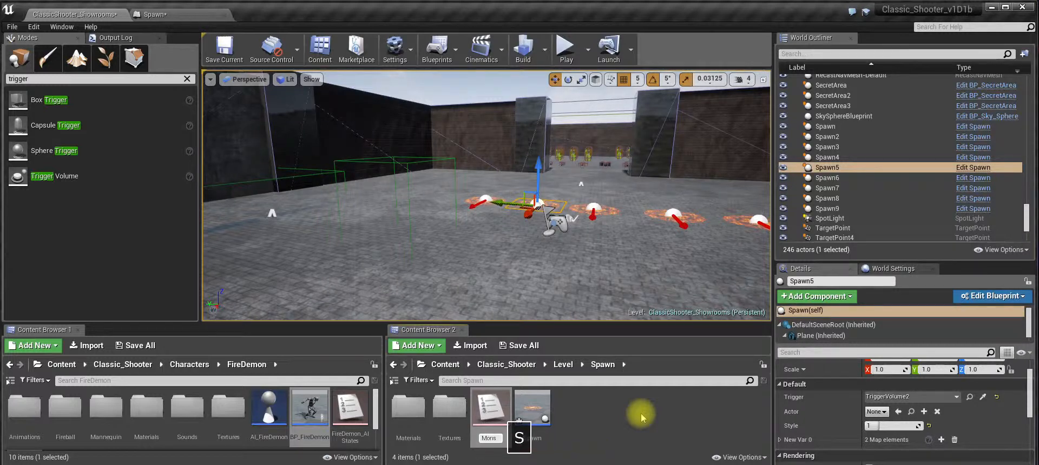
text(tersList)
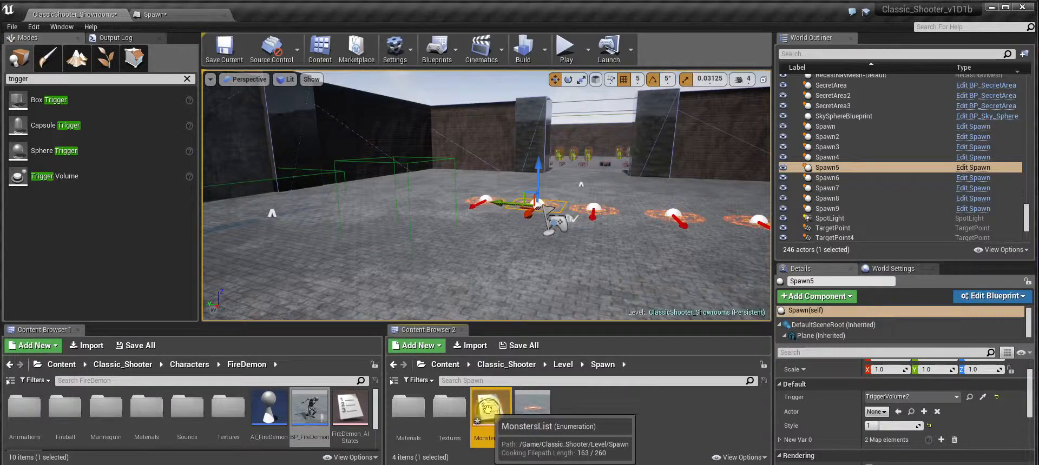
Open MonstersList, add two enumerators and name the first one FireDemon.
double_click(490, 411)
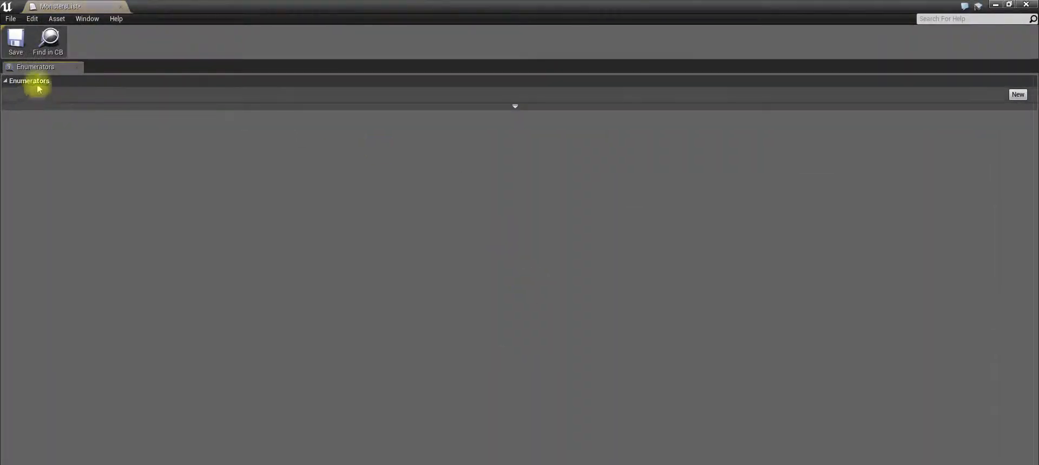
click(1017, 95)
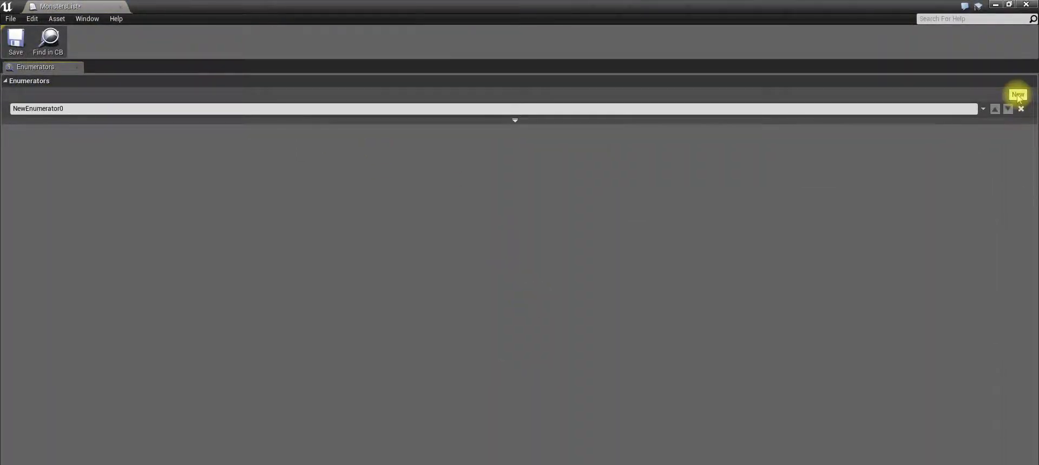
click(1017, 95)
click(69, 108)
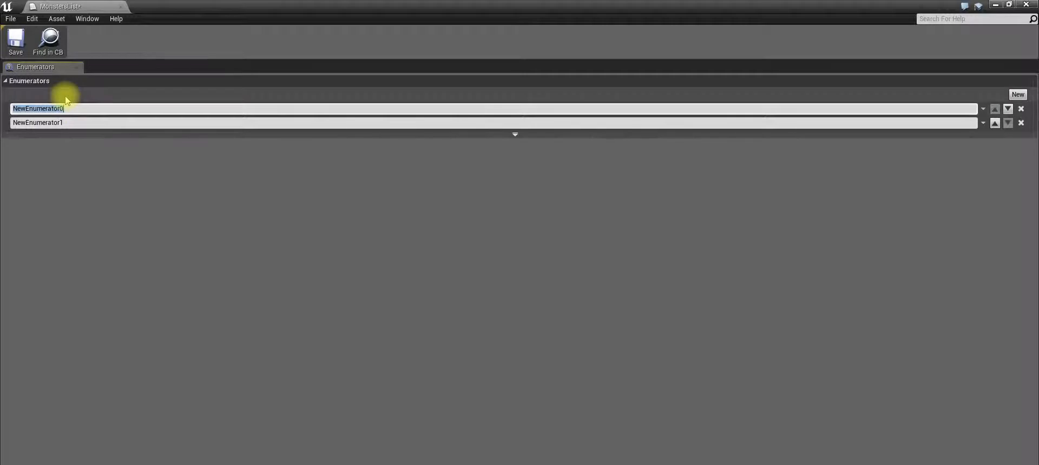
text(Fir)
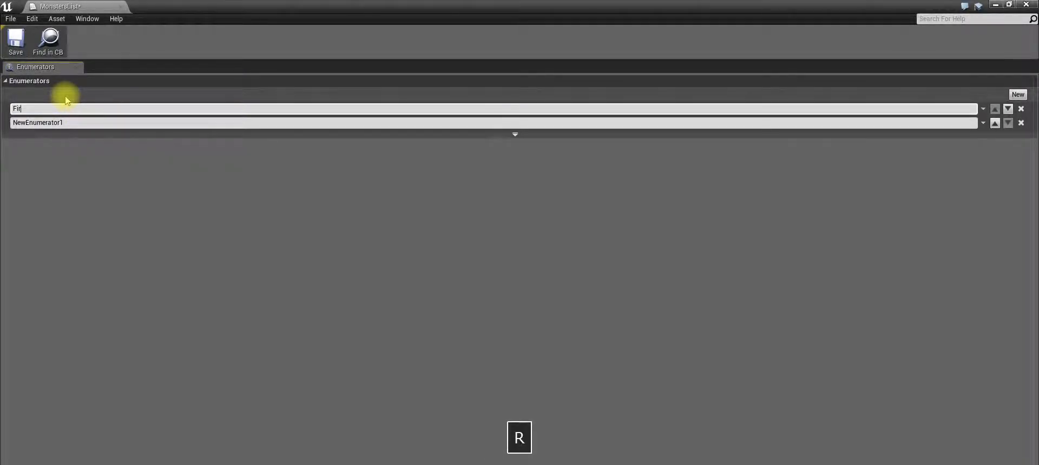
text(eDemon)
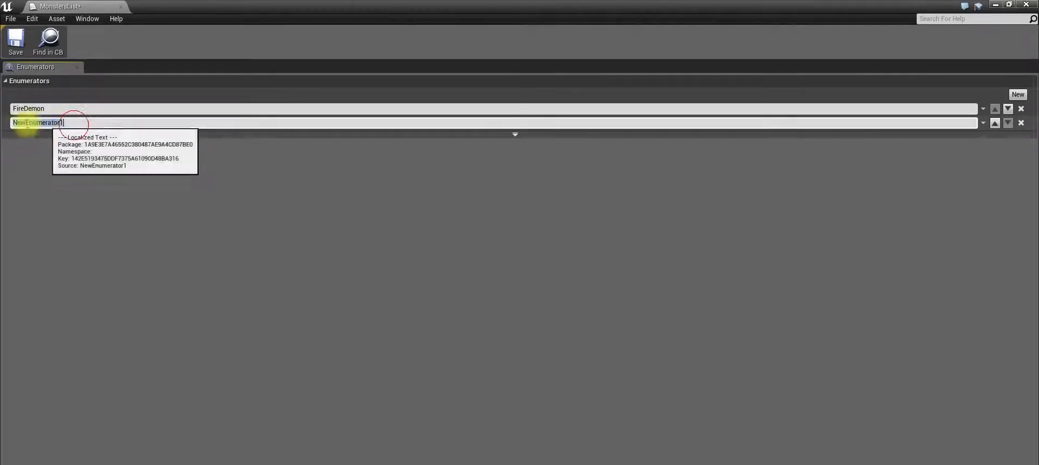
Name the second enumerator ShotgunShooter and add a third enumerator.
click(12, 123)
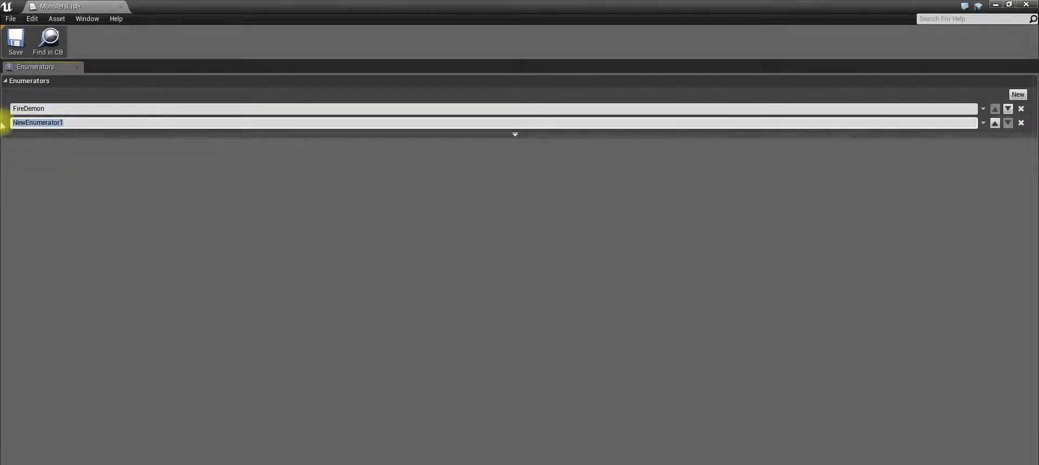
text(ShotgunShooter)
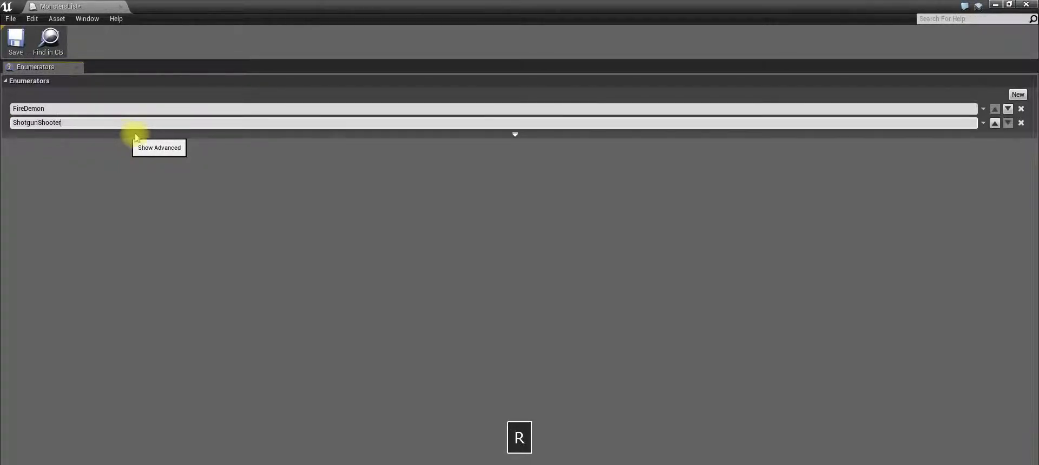
click(1017, 94)
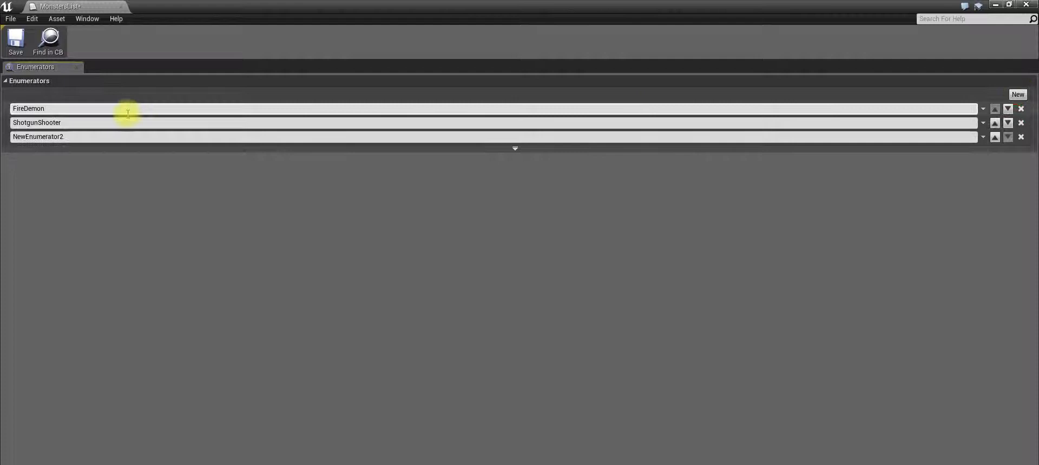
Name the third enumerator IdleEnemy and save the MonstersList enumeration.
click(79, 137)
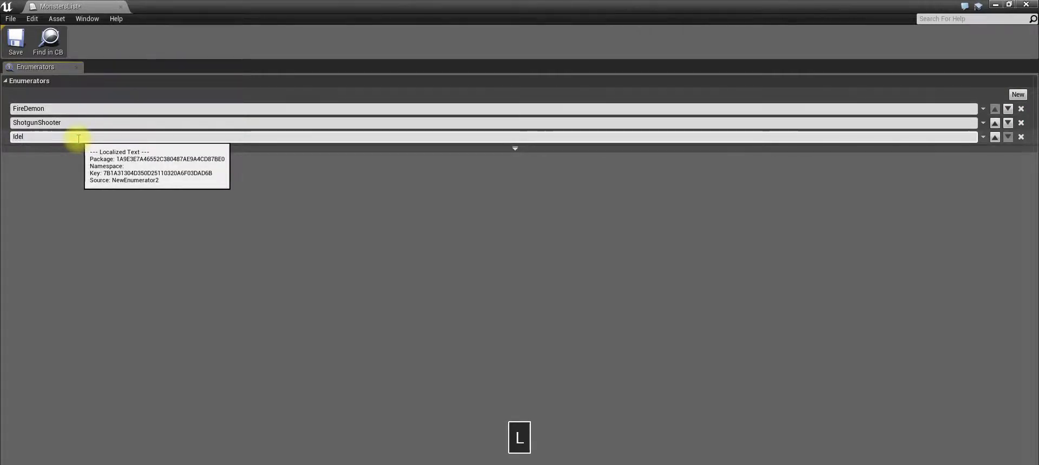
text(Idel)
key(BackSpace)
text(le)
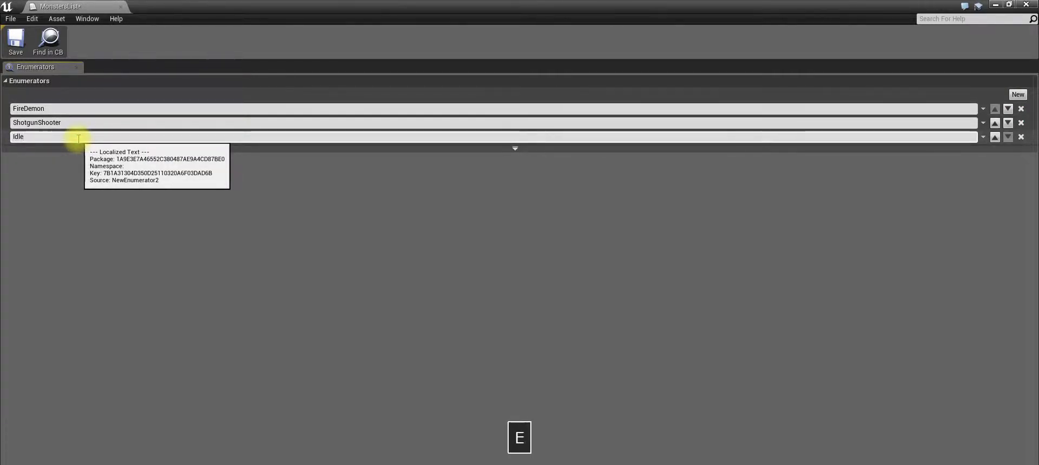
text(Enemy)
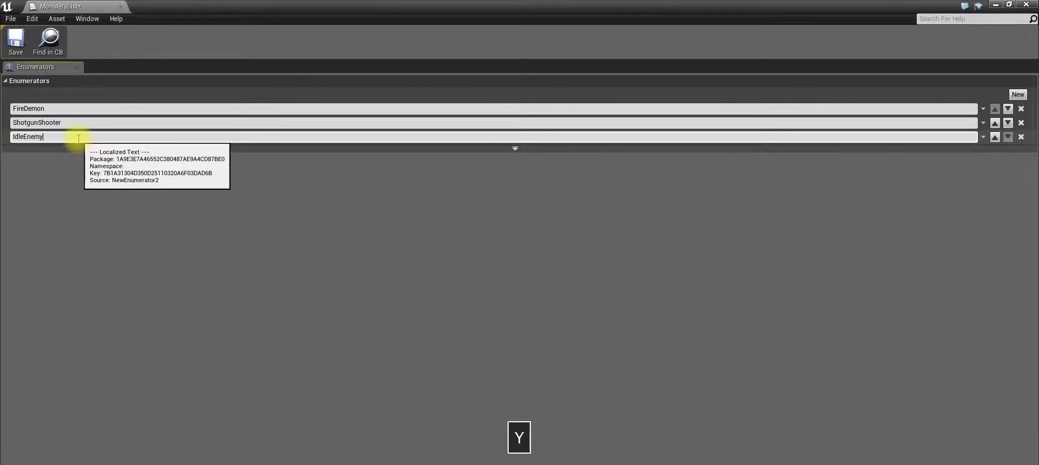
key(Return)
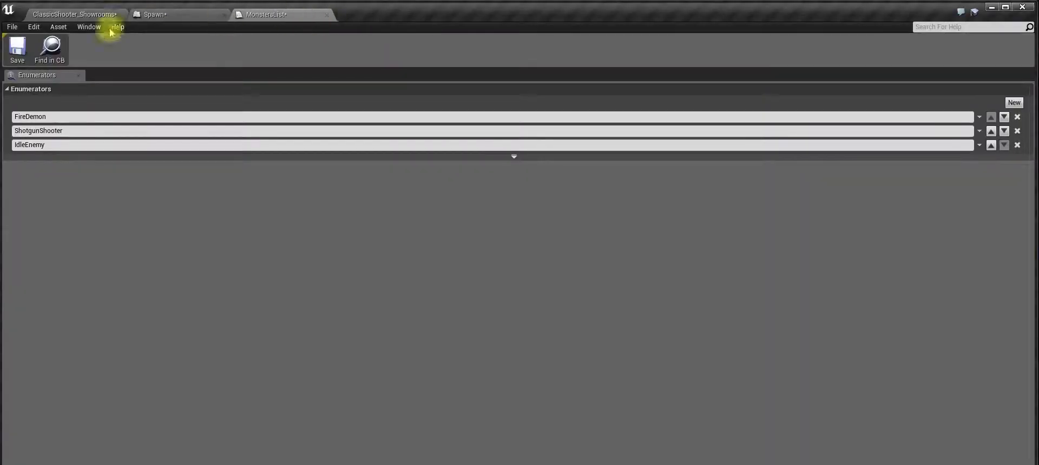
click(16, 42)
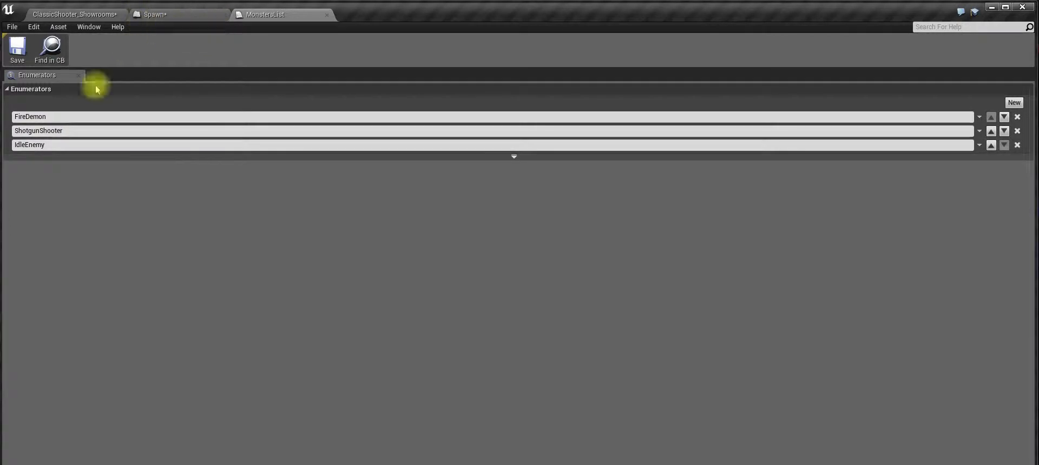
Add a new variable to the Spawn blueprint, keeping the default name.
click(81, 13)
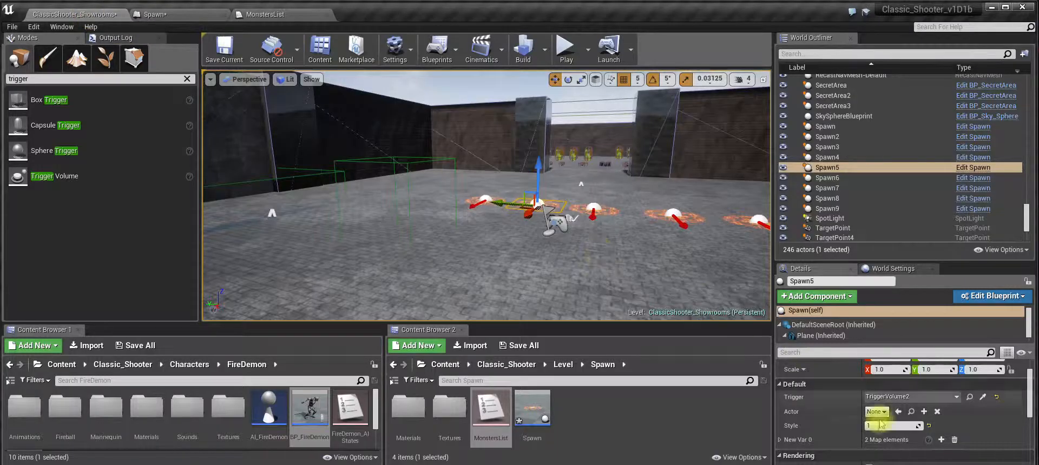
click(276, 17)
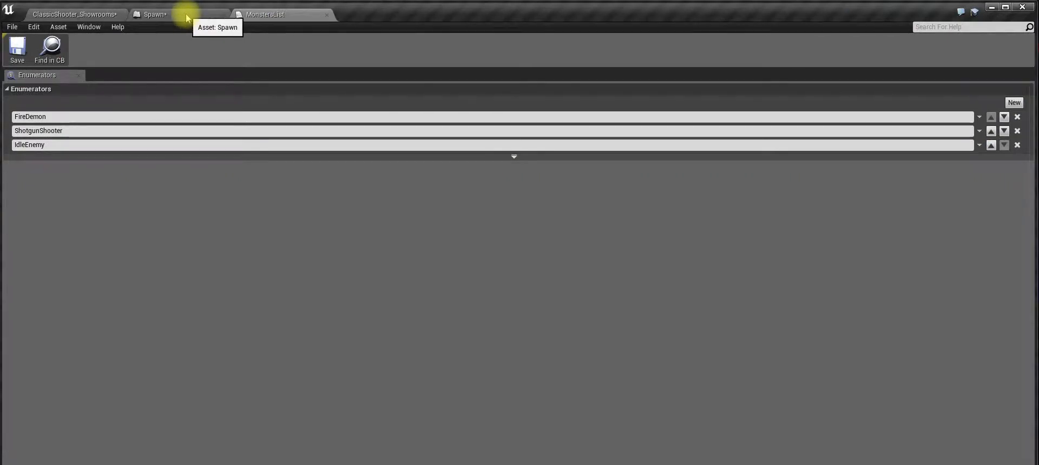
click(187, 16)
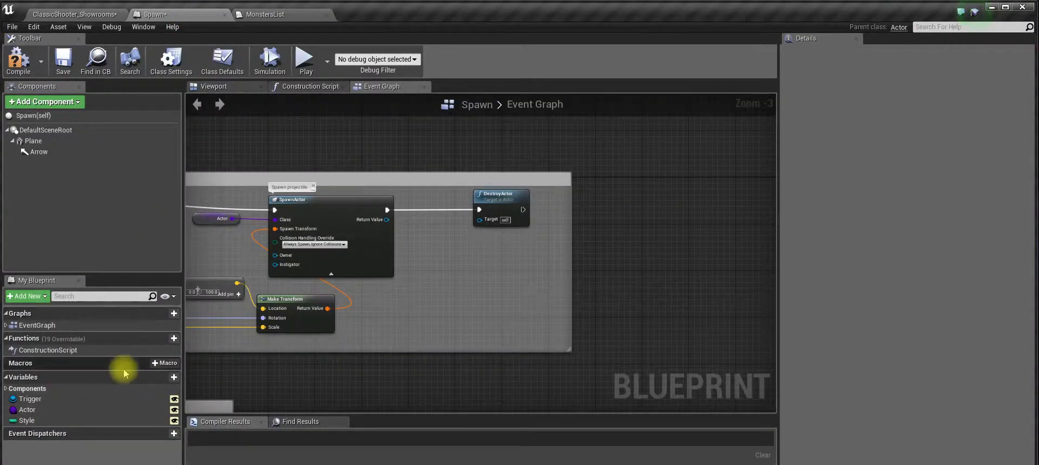
click(160, 378)
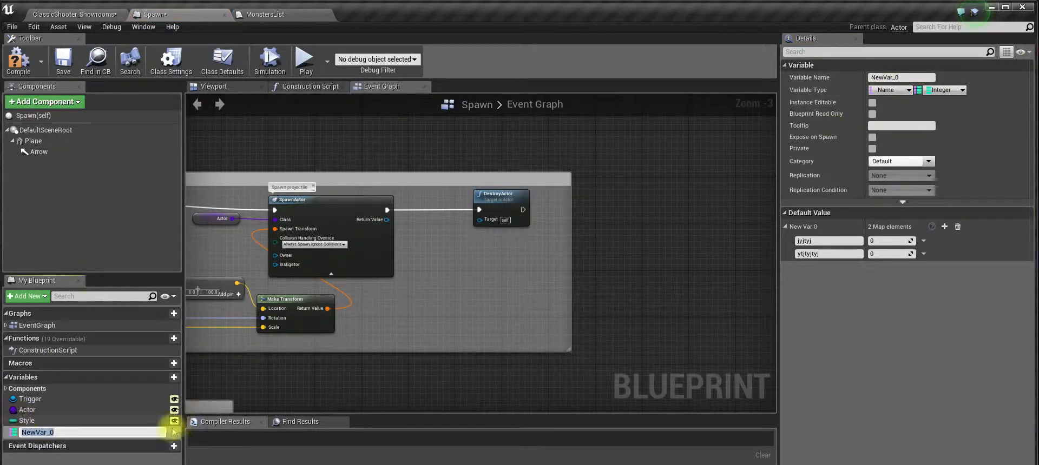
click(7, 434)
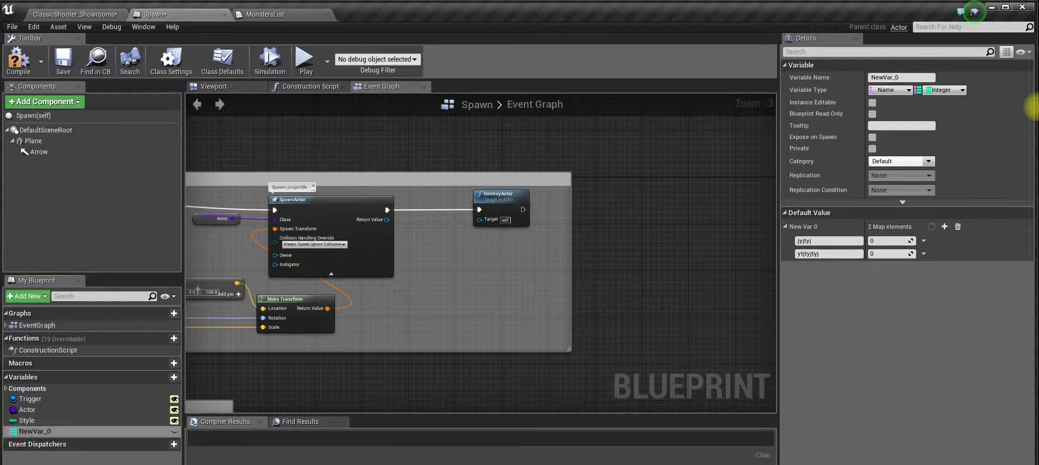
Find the Monsters List enum among the variable types and assign it to the new variable in place of Name.
click(898, 89)
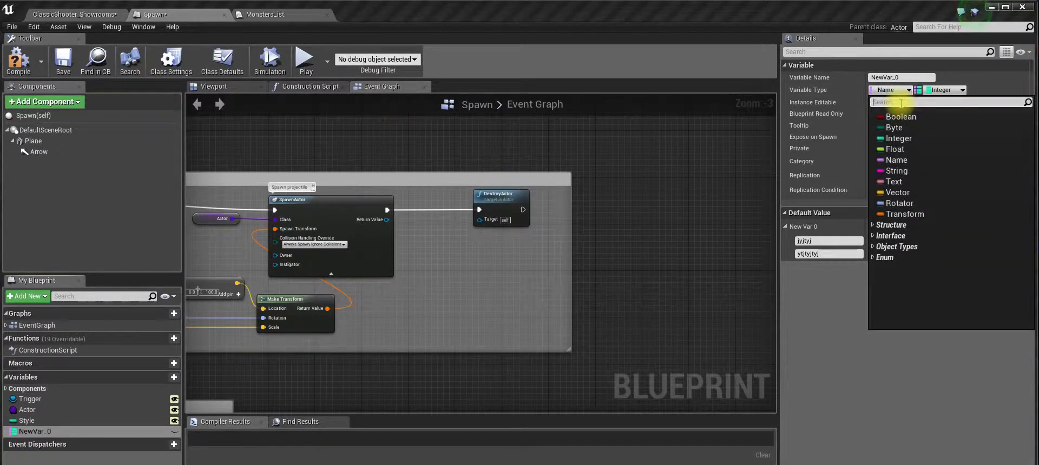
text(enum)
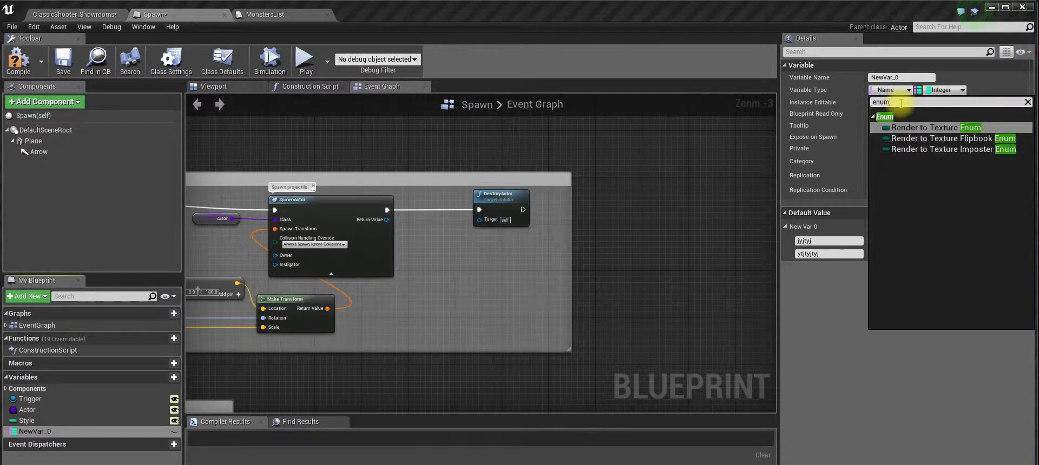
key(ctrl+shift+Left)
text(mos)
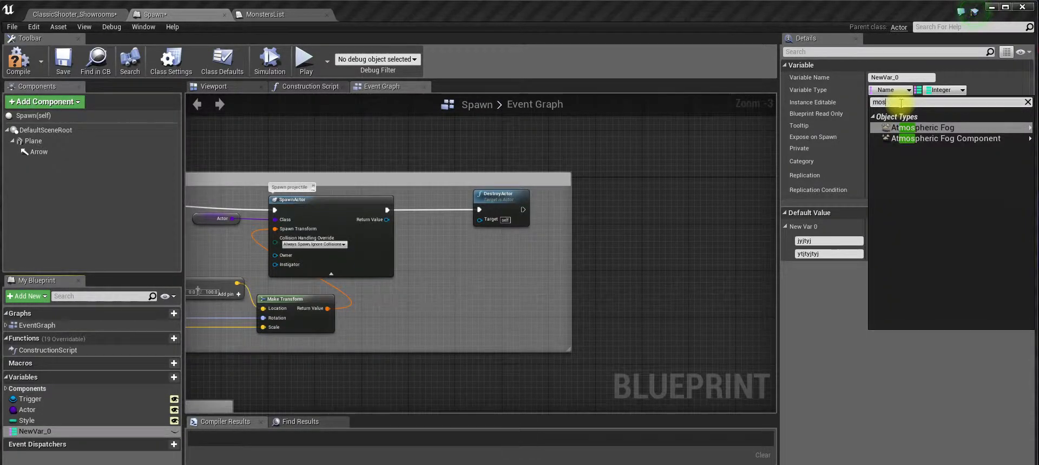
key(BackSpace)
text(ns)
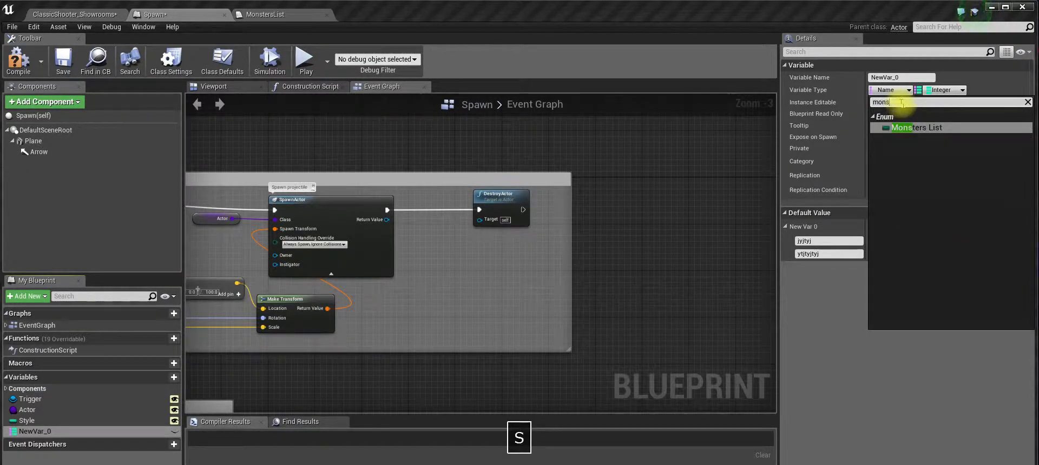
click(920, 128)
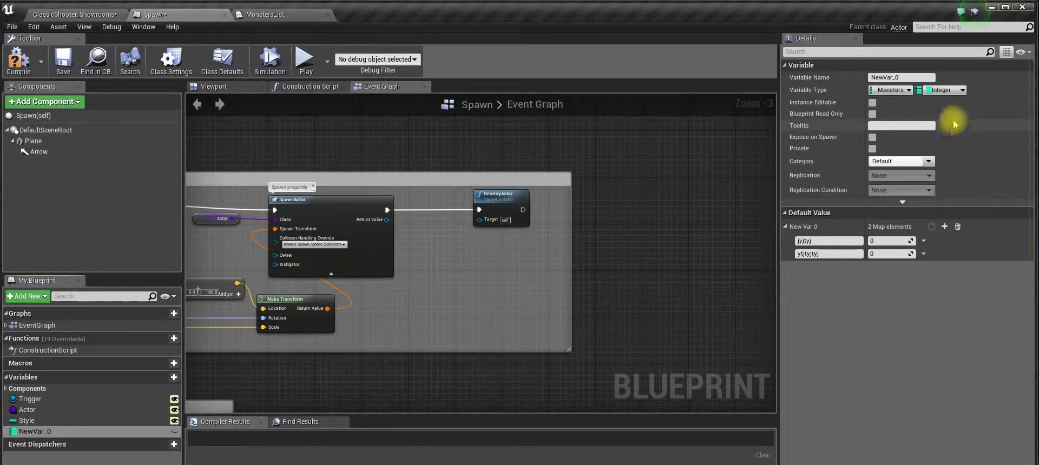
Change the variable from a map to a single instance-editable value and clear its default map elements.
click(941, 90)
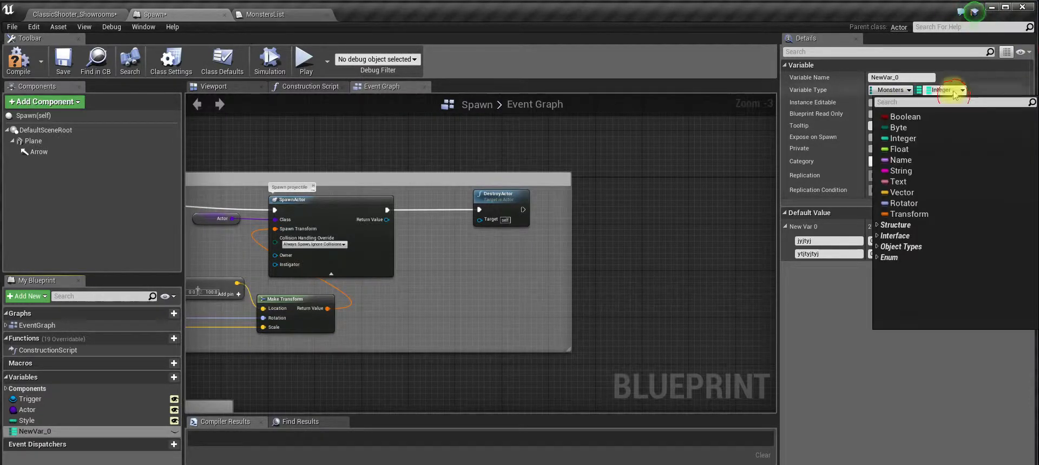
click(918, 91)
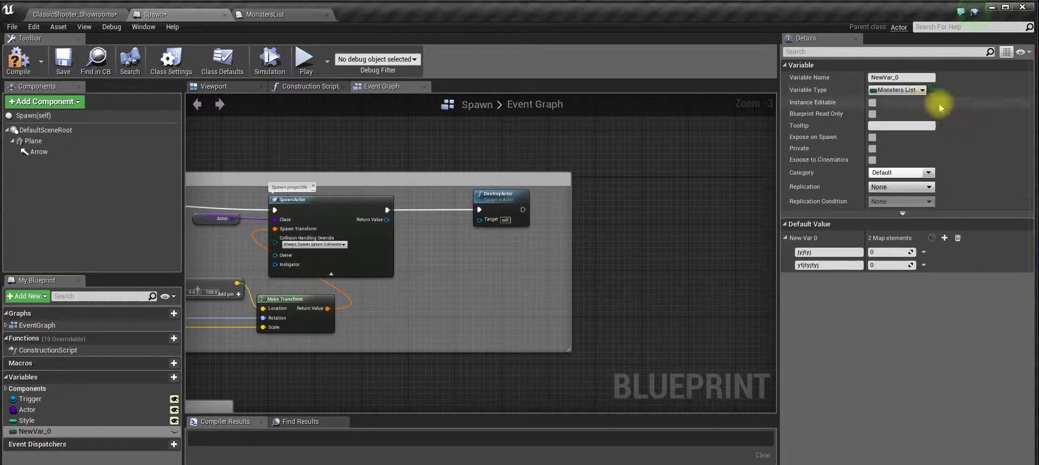
click(918, 108)
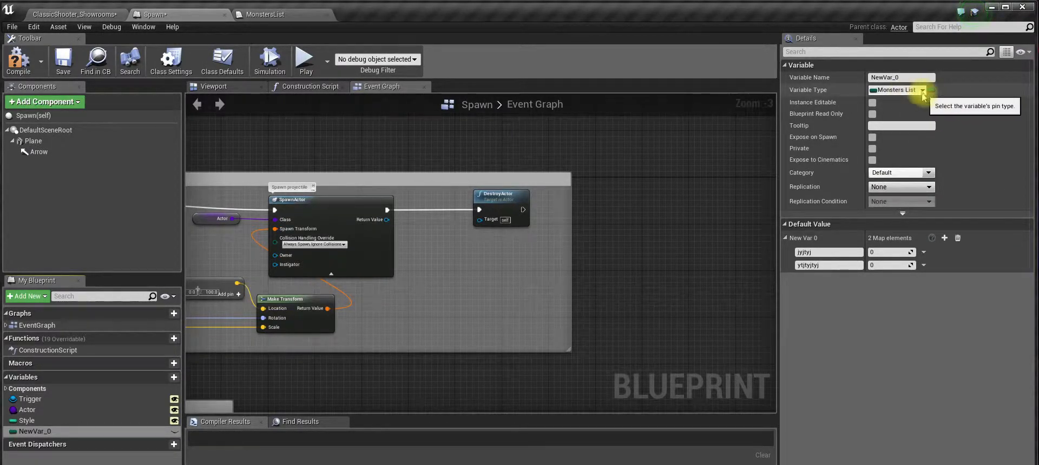
click(174, 432)
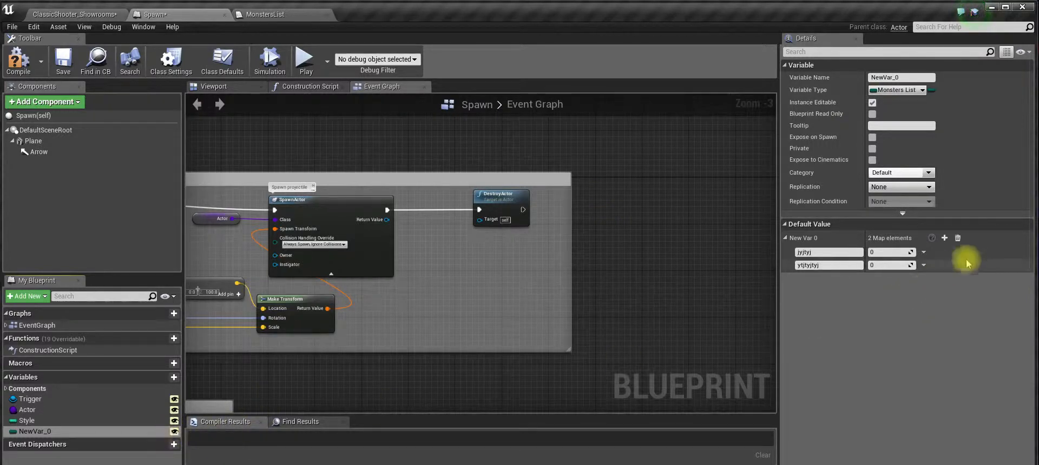
click(957, 238)
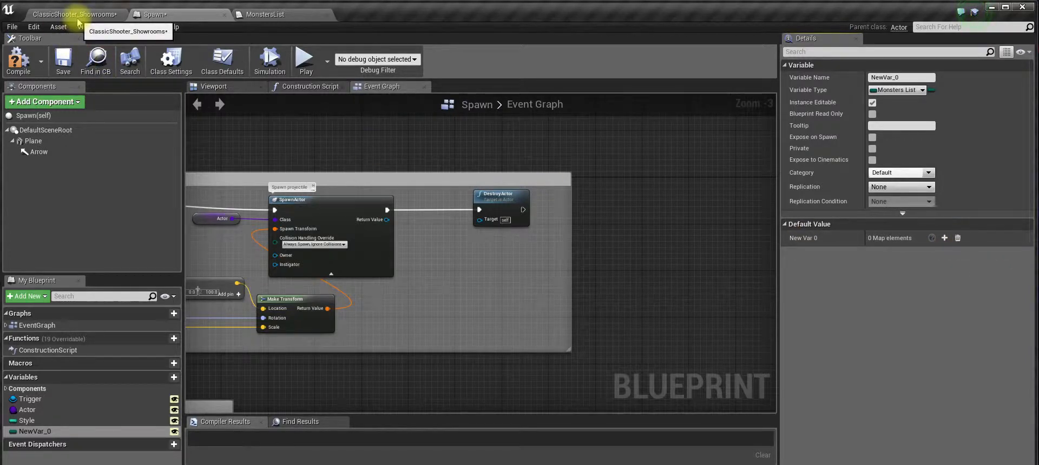
Rename the variable to MonstersList, keep FireDemon as its default value and compile the Spawn blueprint.
double_click(68, 432)
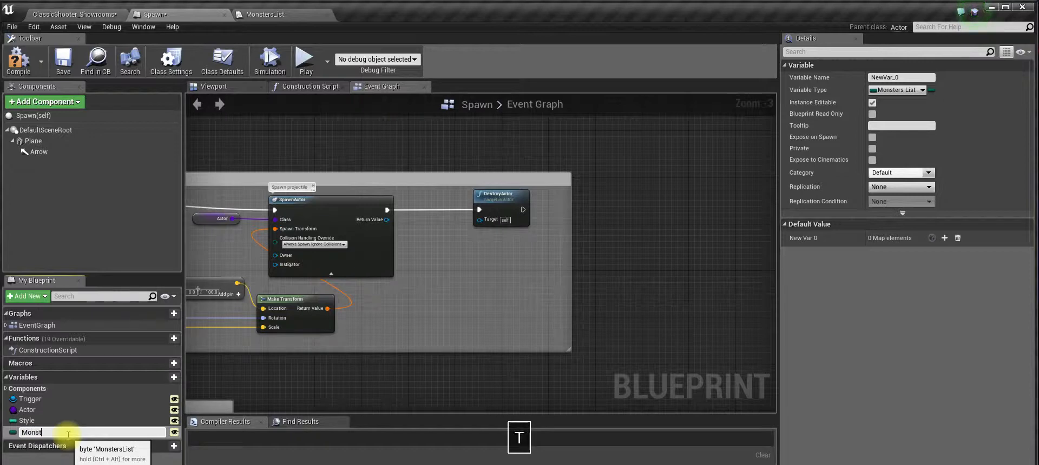
text(MonstersList)
key(Return)
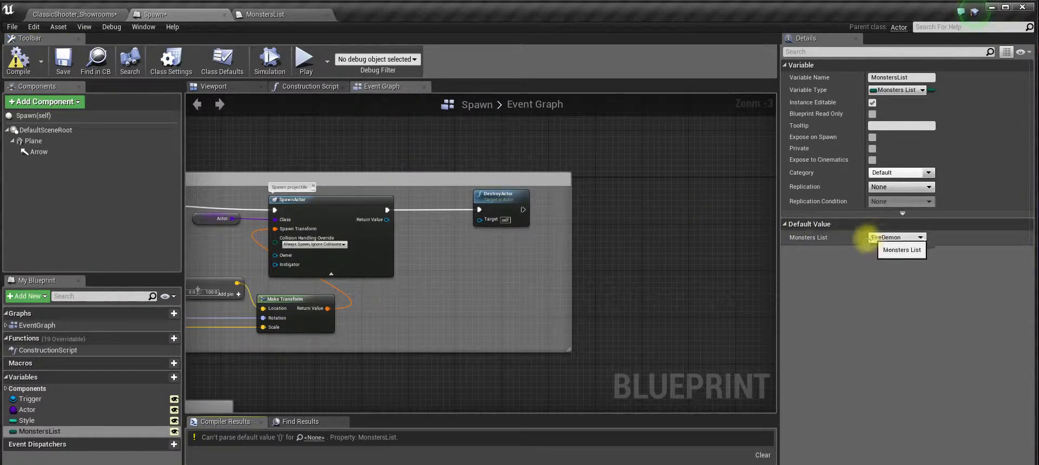
click(914, 238)
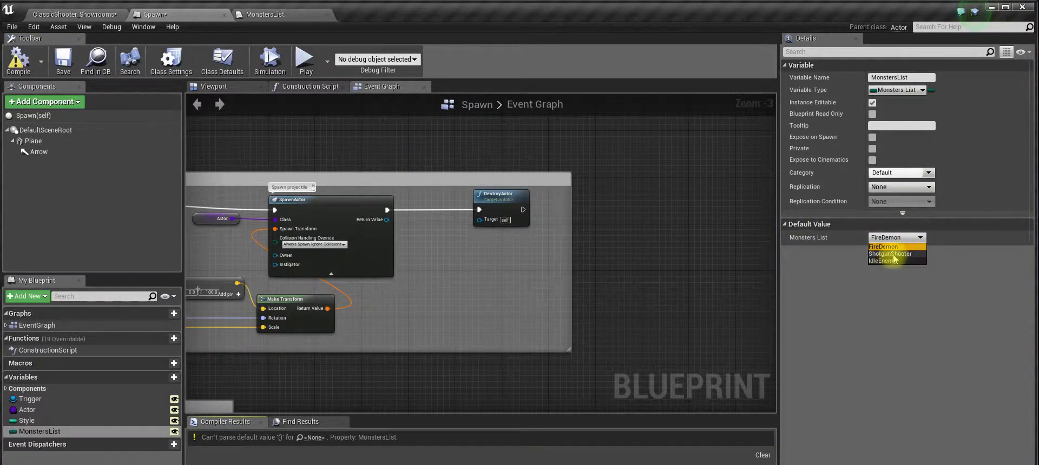
click(829, 258)
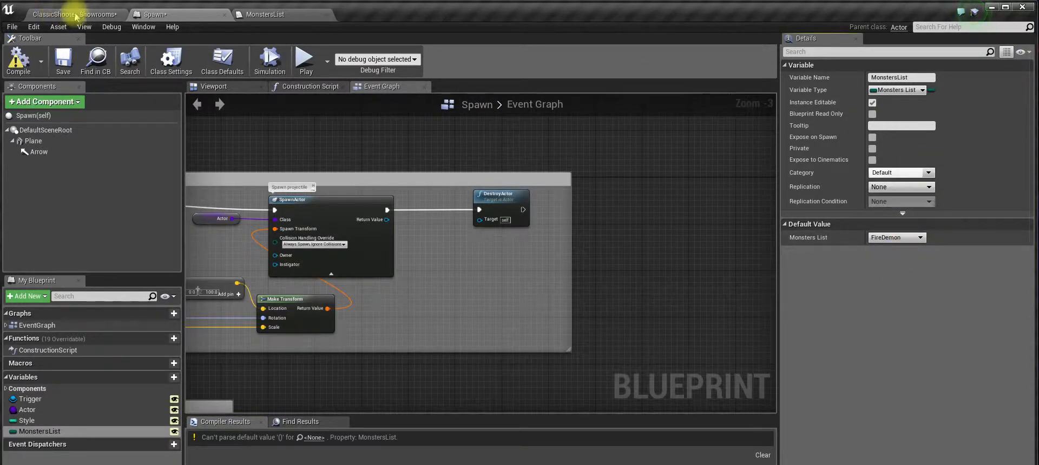
click(19, 59)
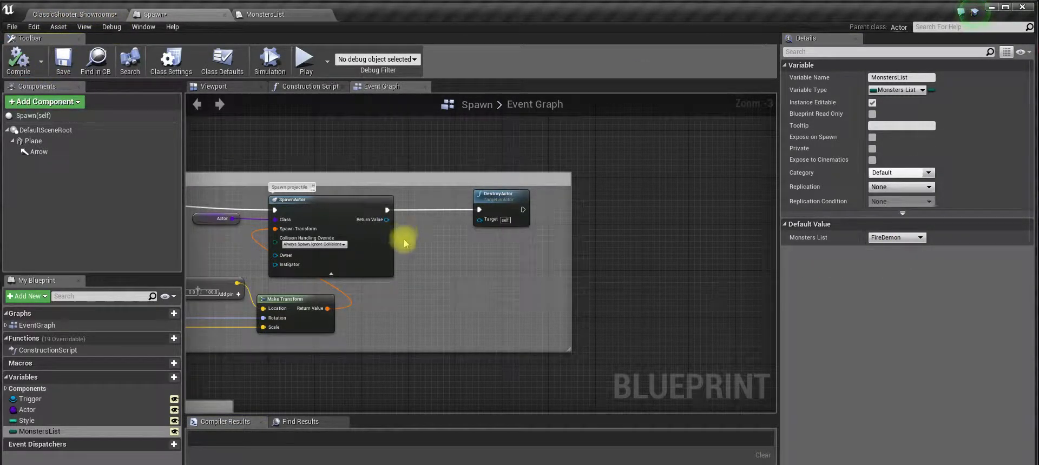
In the ClassicShooter_Showrooms level, compare the choices offered by Spawn5's Actor and Monsters List variables without changing either.
right_drag(428, 260, 614, 229)
right_drag(421, 215, 449, 217)
scroll(486, 216, down, 1)
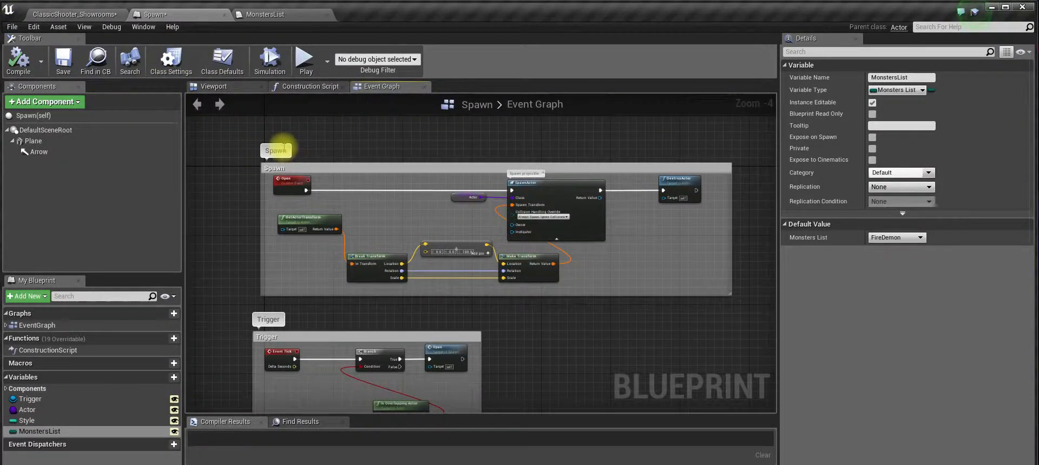
click(100, 15)
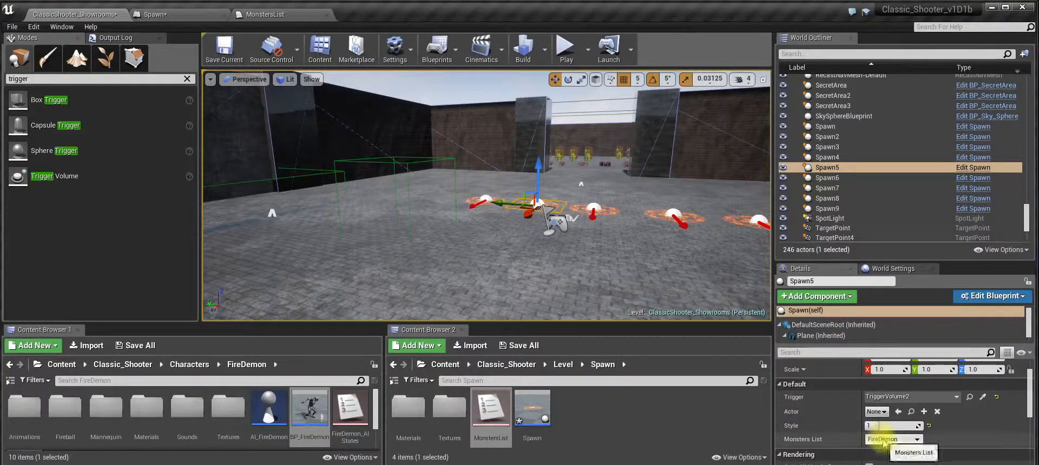
click(876, 412)
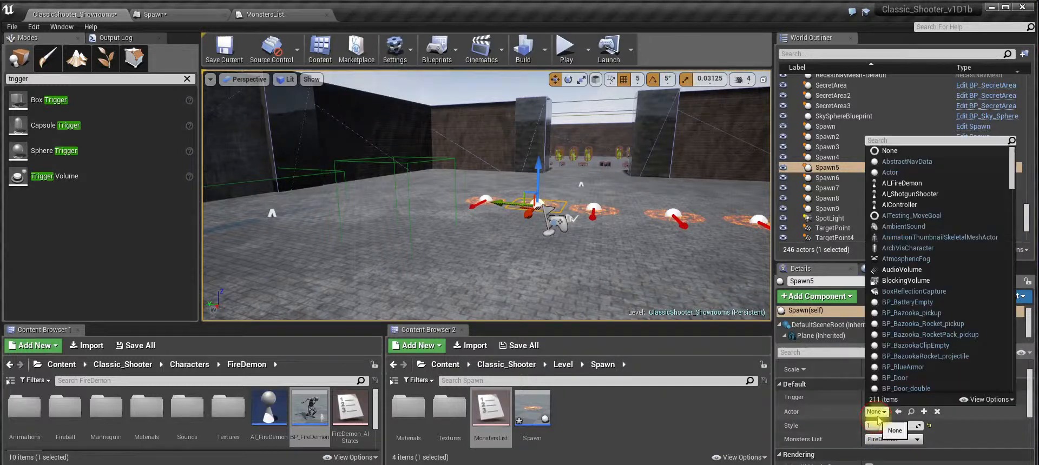
click(819, 409)
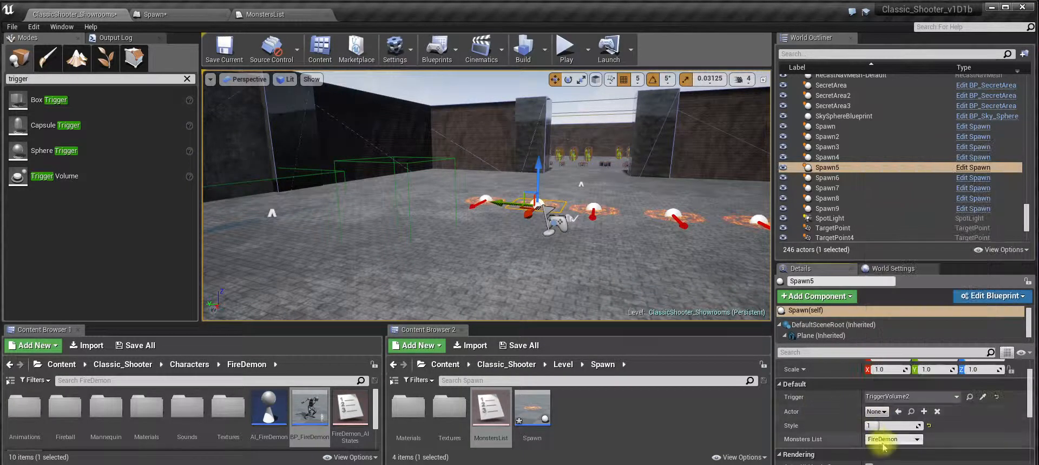
click(891, 439)
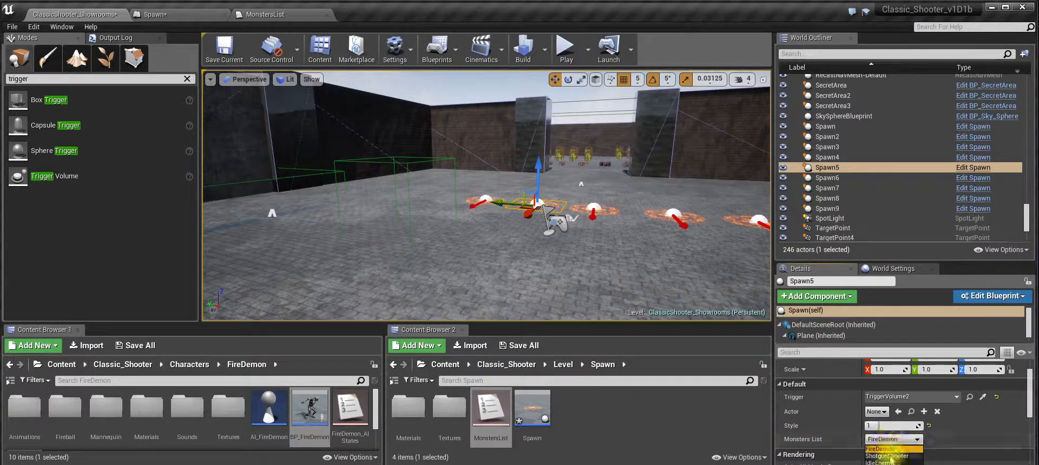
click(936, 443)
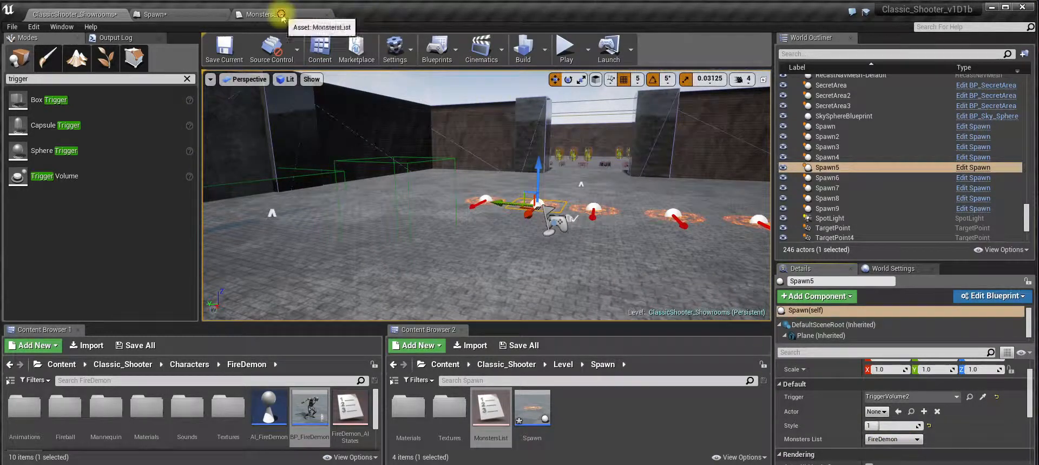
In the Spawn blueprint's Event Graph, widen the Spawn comment box and move the DestroyActor node to its far right end.
click(169, 15)
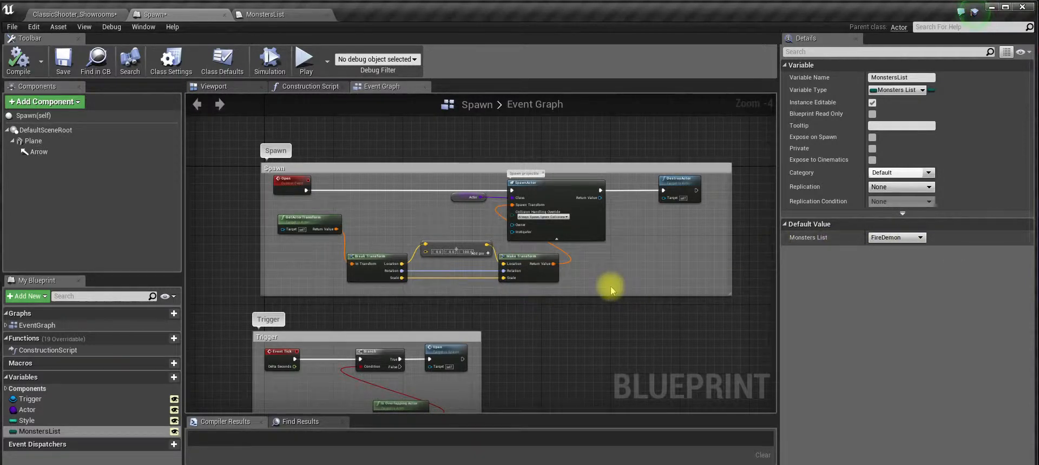
click(589, 306)
key(ctrl+shift+d)
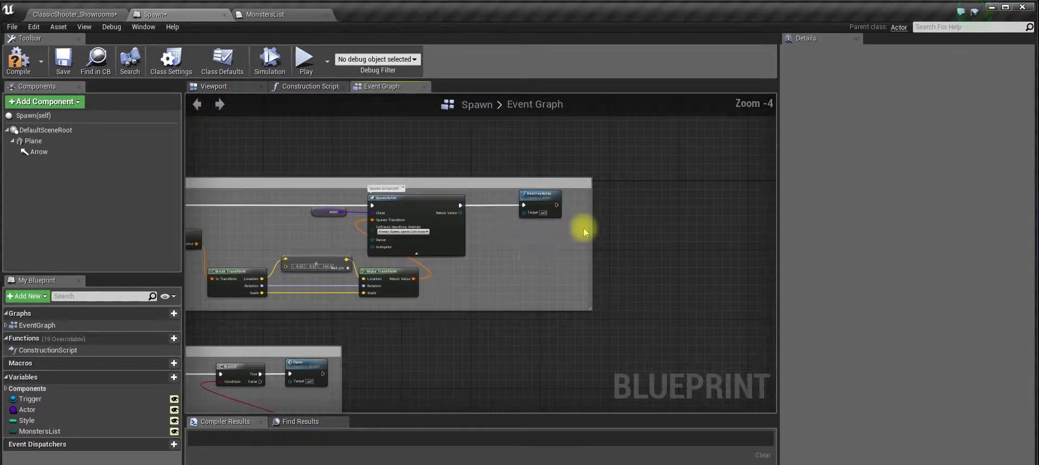
scroll(583, 233, down, 2)
drag(587, 245, 776, 259)
right_drag(741, 253, 631, 237)
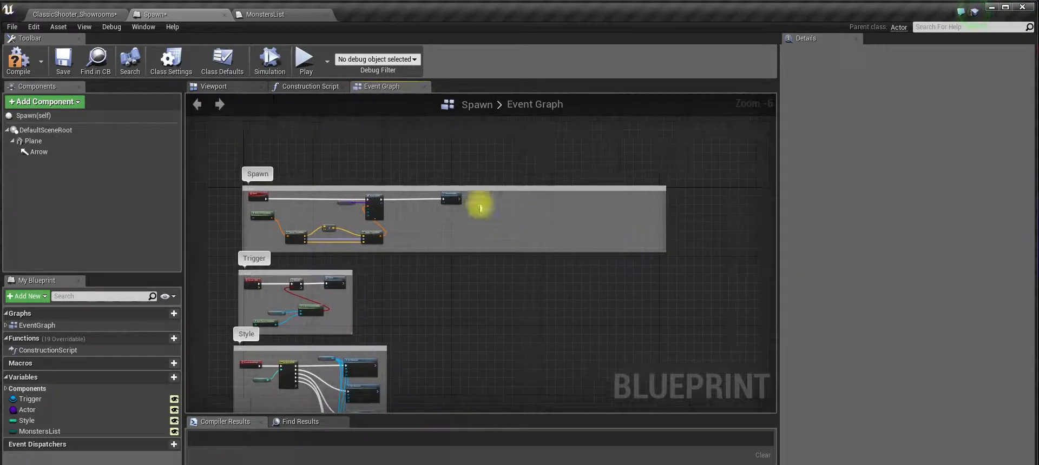
drag(455, 202, 653, 208)
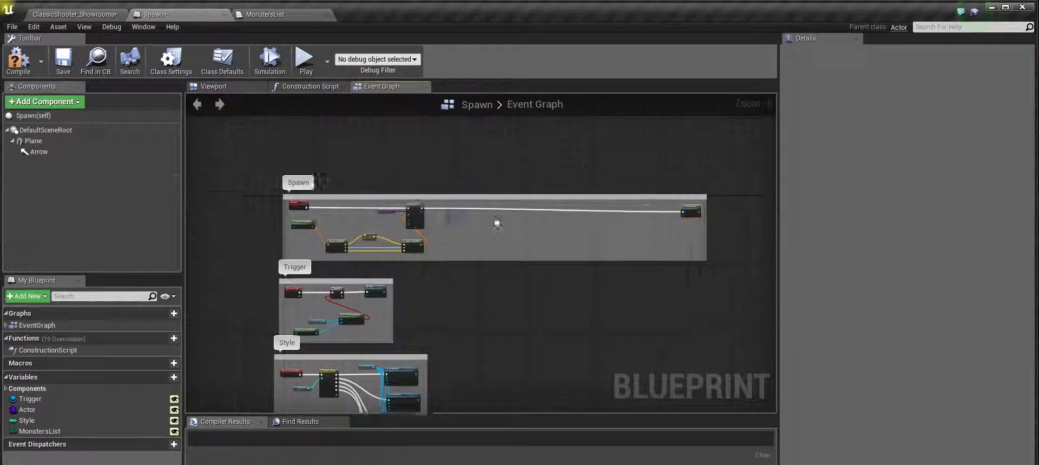
Widen the Spawn comment box further and shift the DestroyActor node farther out to free space after SpawnActor.
scroll(393, 202, up, 2)
click(499, 242)
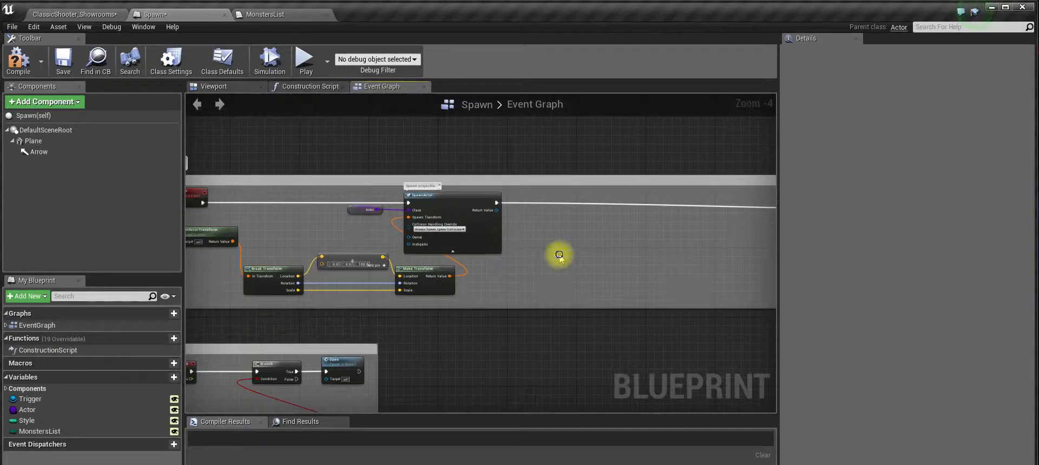
right_drag(559, 255, 352, 239)
right_drag(774, 219, 612, 232)
scroll(577, 241, down, 1)
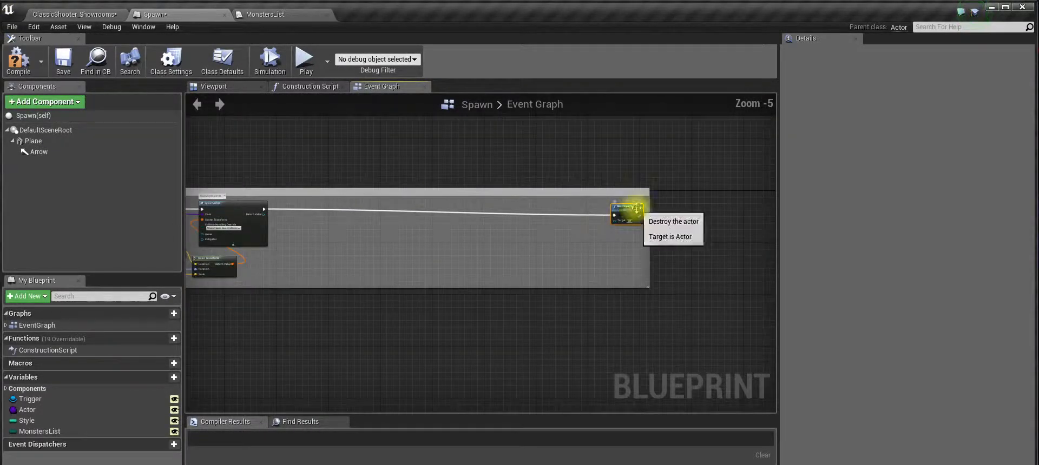
drag(629, 210, 788, 222)
drag(638, 211, 738, 213)
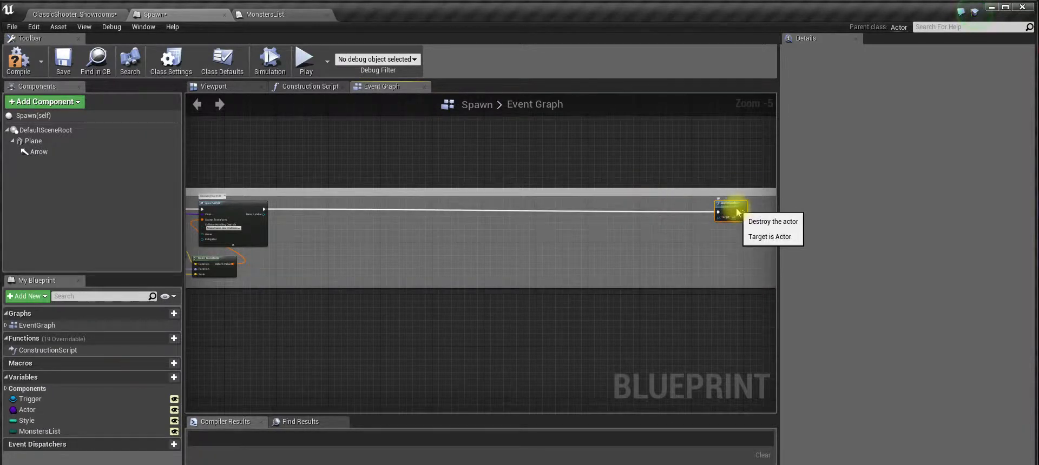
right_drag(478, 239, 501, 244)
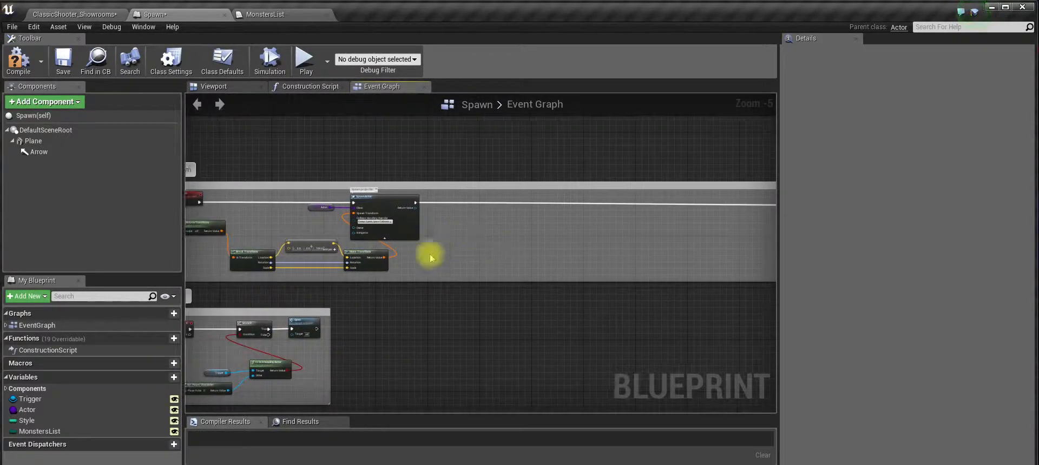
Place a getter for the MonstersList variable after SpawnActor and add a Switch on MonstersList node from it.
drag(33, 432, 463, 227)
click(476, 238)
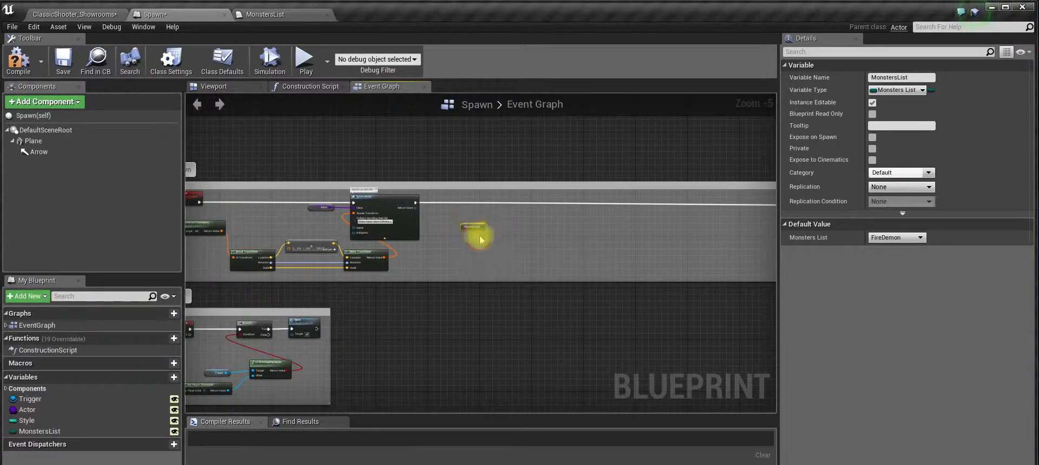
scroll(484, 227, up, 2)
drag(482, 231, 543, 221)
text(swi)
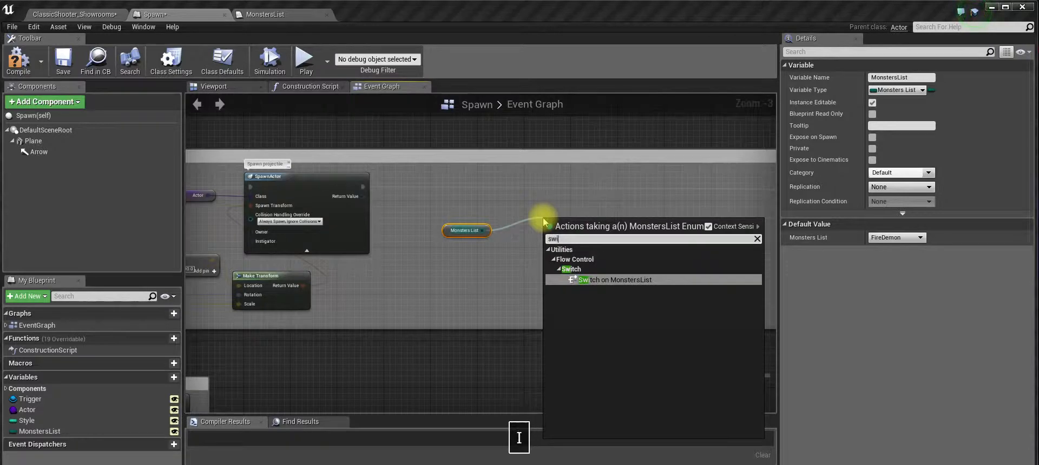
click(619, 280)
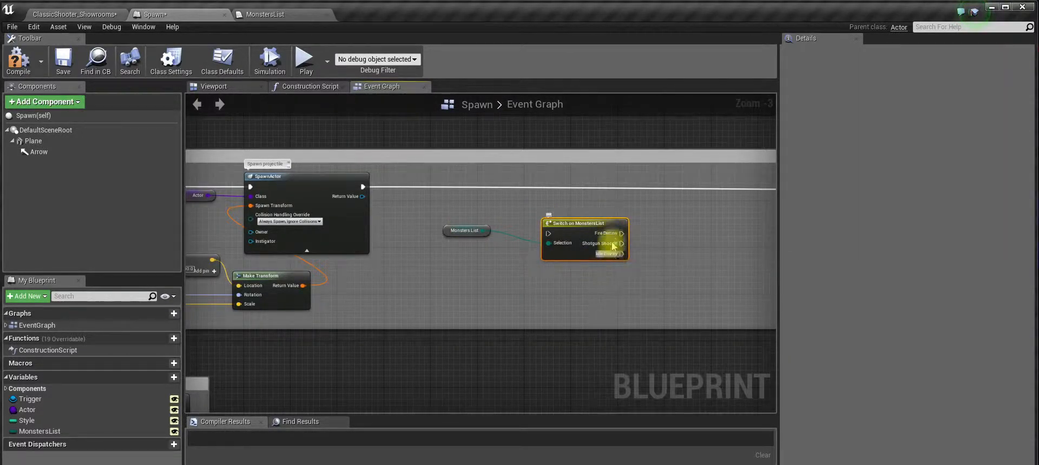
Line up the Switch on MonstersList node with SpawnActor, connect SpawnActor's execution output to it, and place the getter beneath the wire.
drag(460, 236, 490, 253)
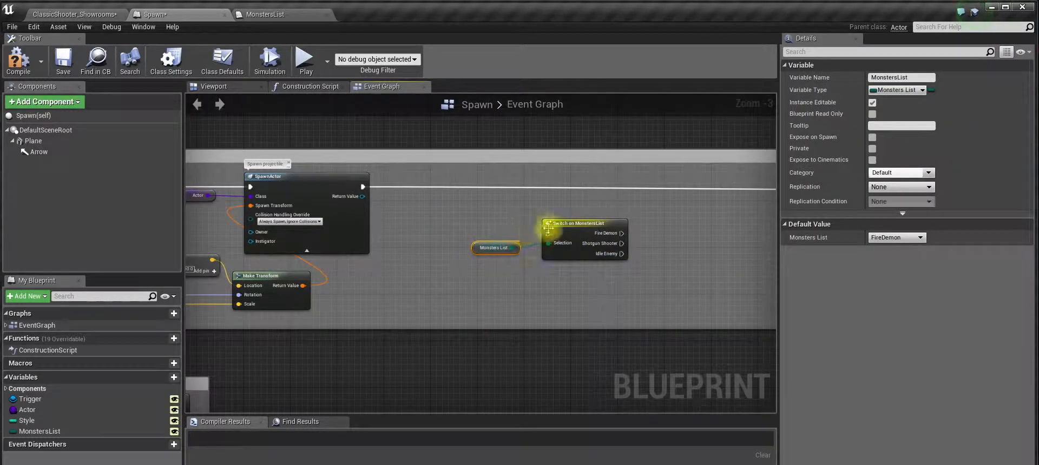
drag(552, 223, 505, 176)
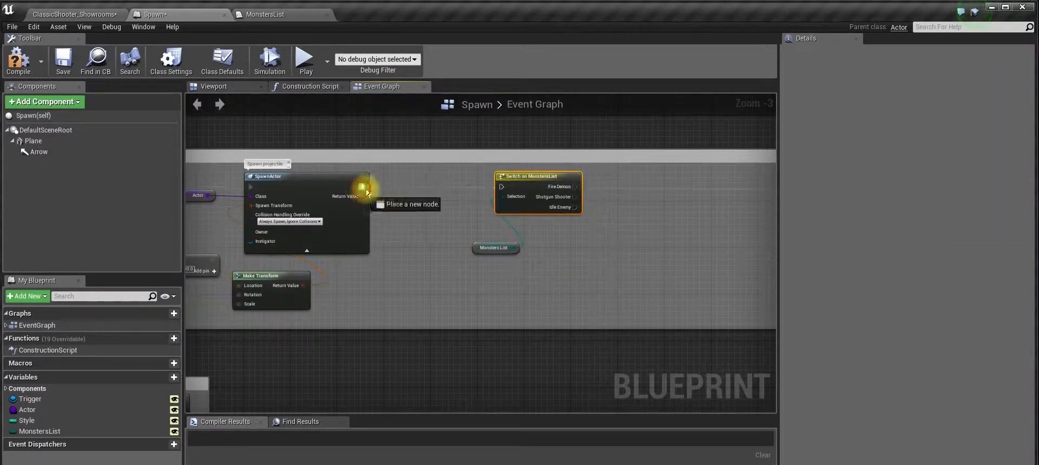
right_drag(498, 186, 385, 208)
right_drag(502, 280, 444, 263)
drag(369, 299, 324, 267)
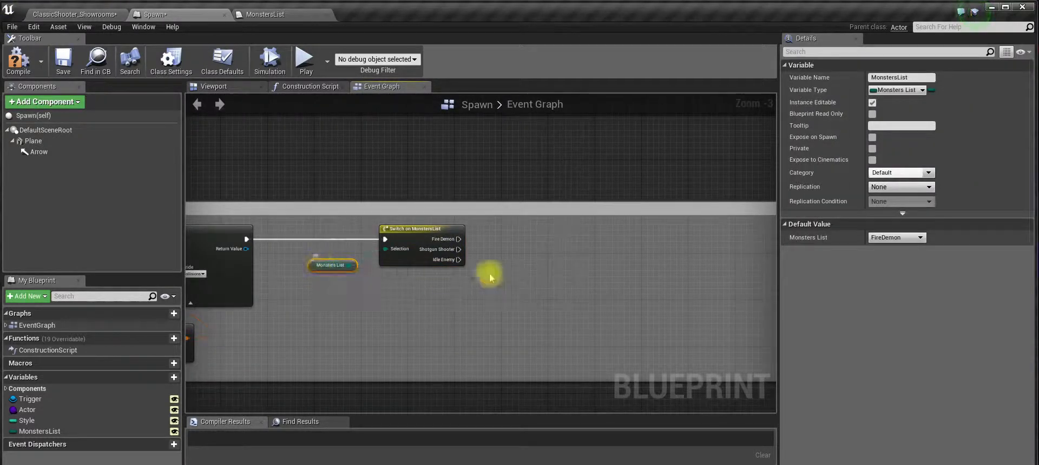
Copy the SpawnActor node, paste it after the switch, and connect the switch's Fire Demon output to the copy.
right_drag(496, 255, 450, 278)
right_drag(354, 265, 477, 223)
right_drag(357, 236, 498, 230)
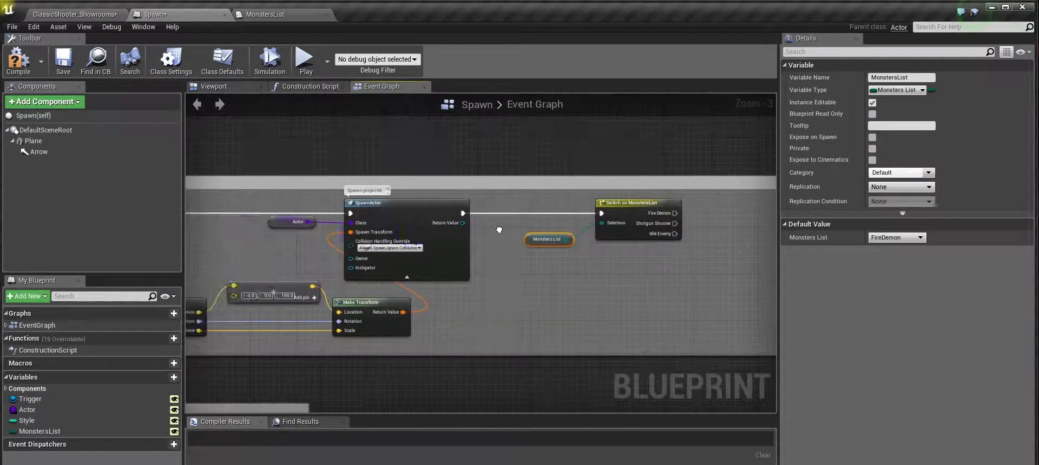
click(394, 209)
key(ctrl+c)
right_drag(644, 292, 465, 286)
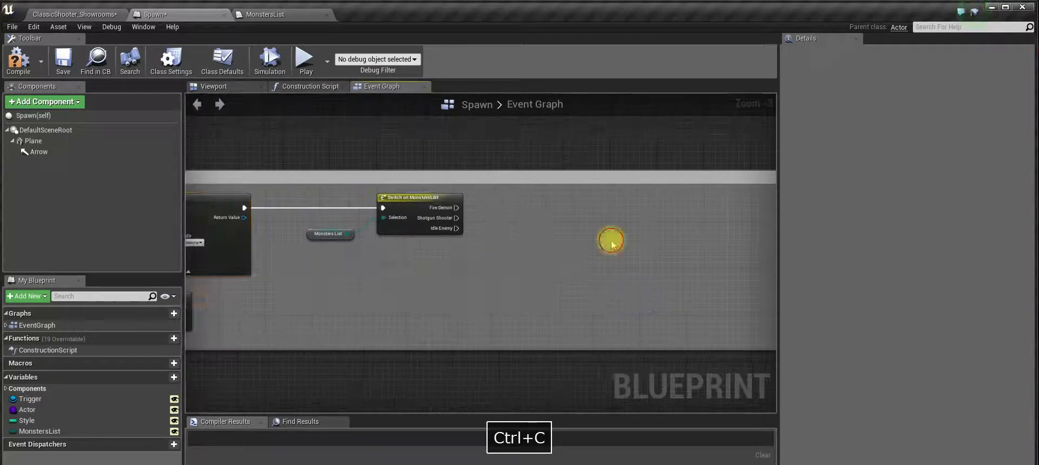
key(ctrl+v)
right_drag(679, 232, 539, 215)
drag(584, 204, 554, 184)
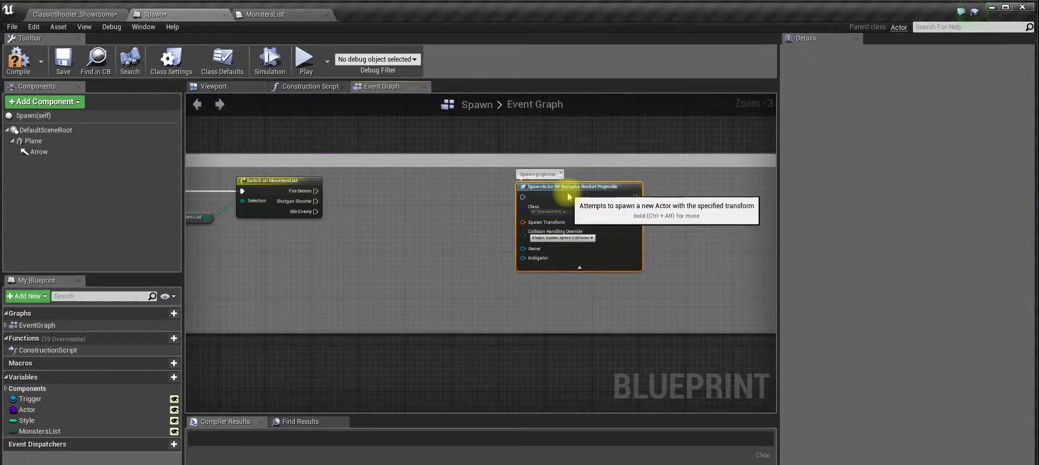
drag(314, 191, 523, 197)
Move the Spawn comment group up away from Trigger and extend its box downward to make room for more nodes.
scroll(476, 238, down, 2)
right_drag(475, 239, 549, 230)
scroll(549, 230, down, 2)
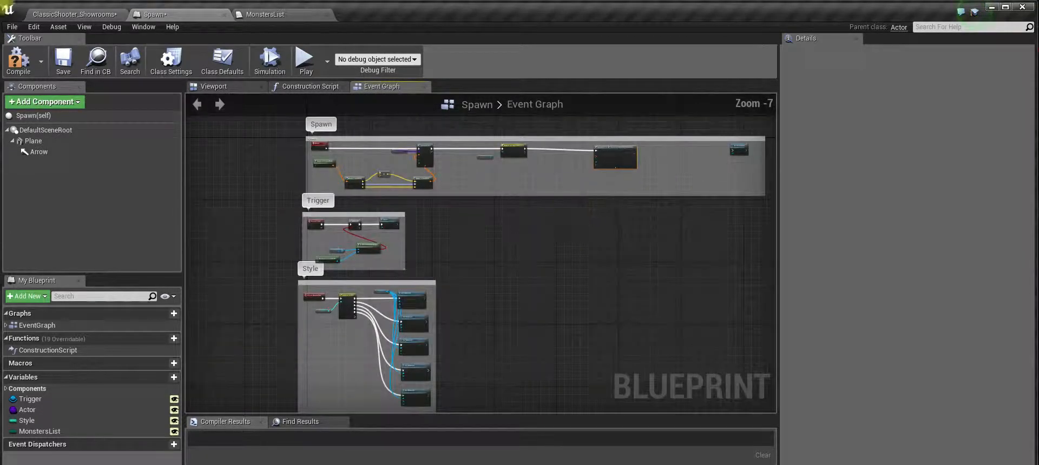
right_drag(589, 148, 520, 214)
drag(514, 213, 507, 144)
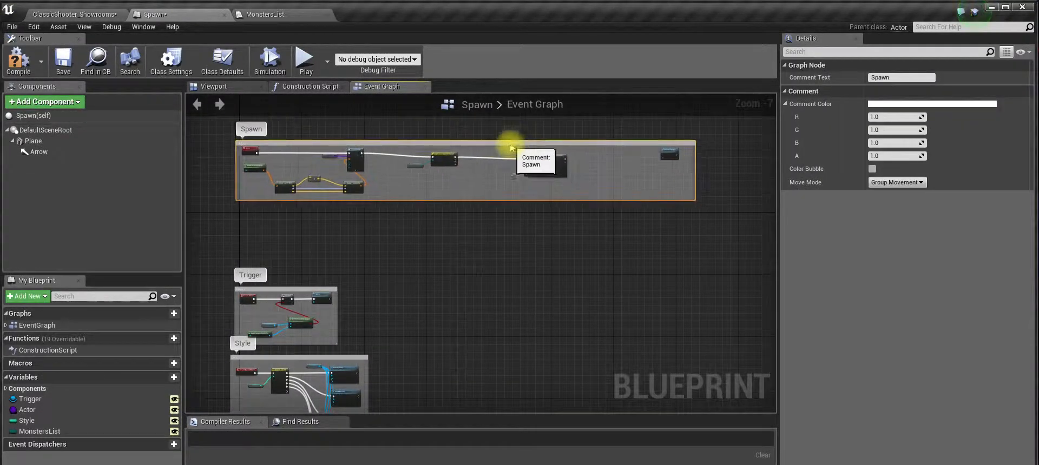
drag(504, 198, 498, 257)
Align the switch, its getter and the pasted SpawnActor node so that the execution wires run straight.
scroll(532, 203, up, 2)
right_drag(532, 204, 513, 252)
scroll(513, 252, up, 1)
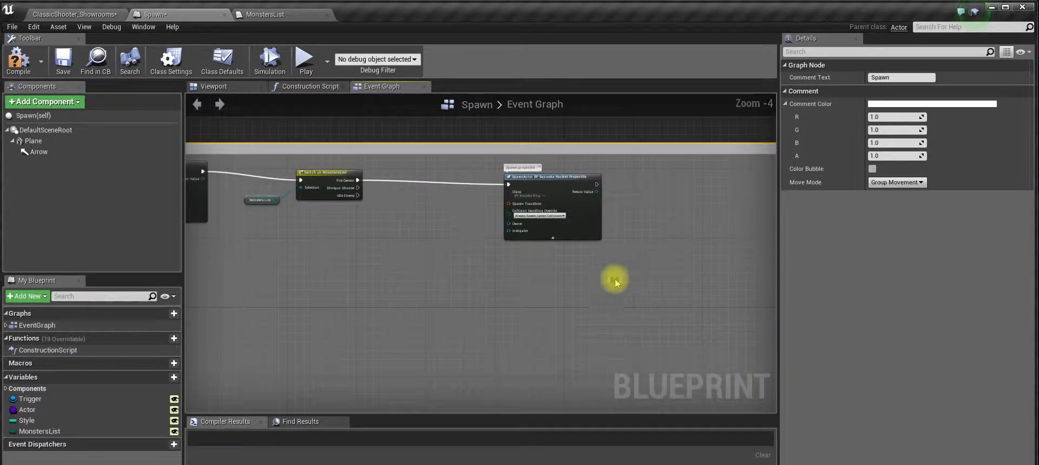
drag(614, 279, 317, 166)
click(444, 216)
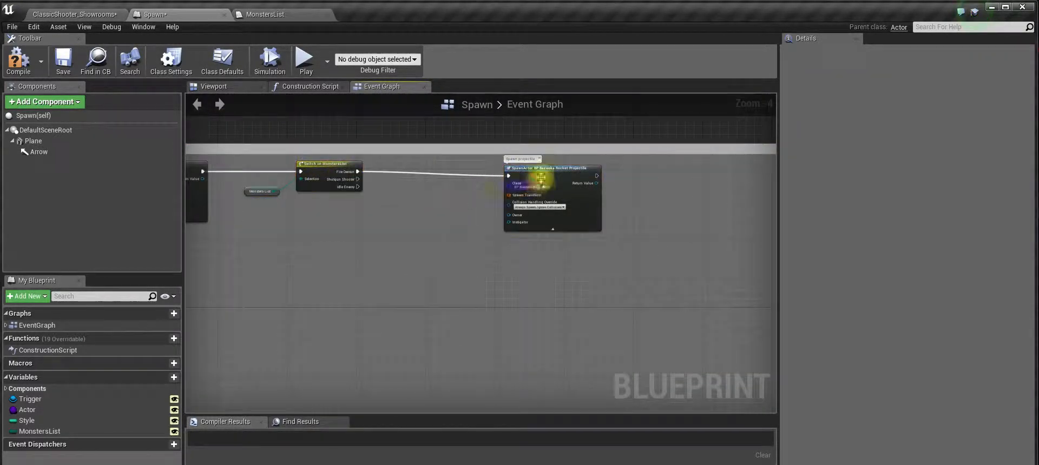
drag(540, 178, 540, 173)
Paste two more copies of the SpawnActor node and stack them evenly below the one on the Fire Demon output.
key(ctrl+v)
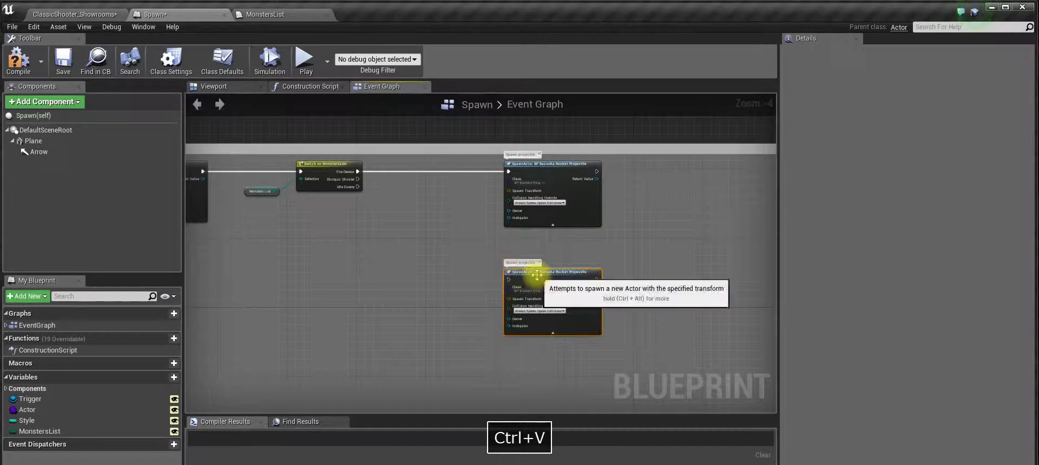
key(ctrl+c)
key(ctrl+v)
right_drag(654, 360, 648, 305)
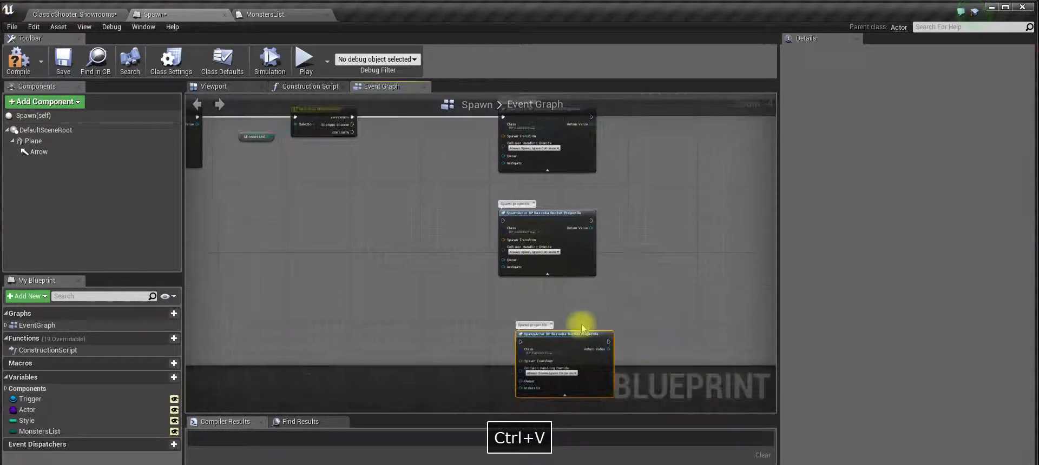
drag(562, 334, 551, 306)
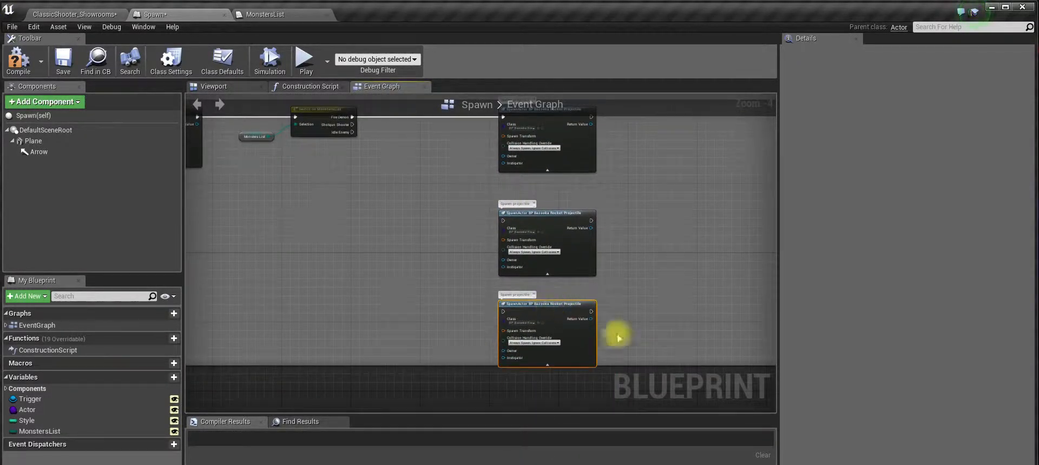
scroll(633, 365, down, 3)
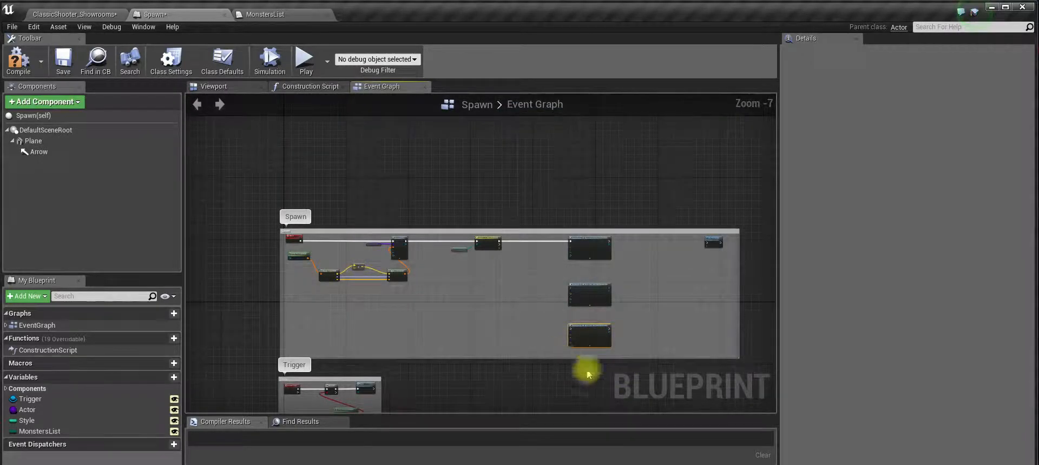
scroll(575, 294, up, 3)
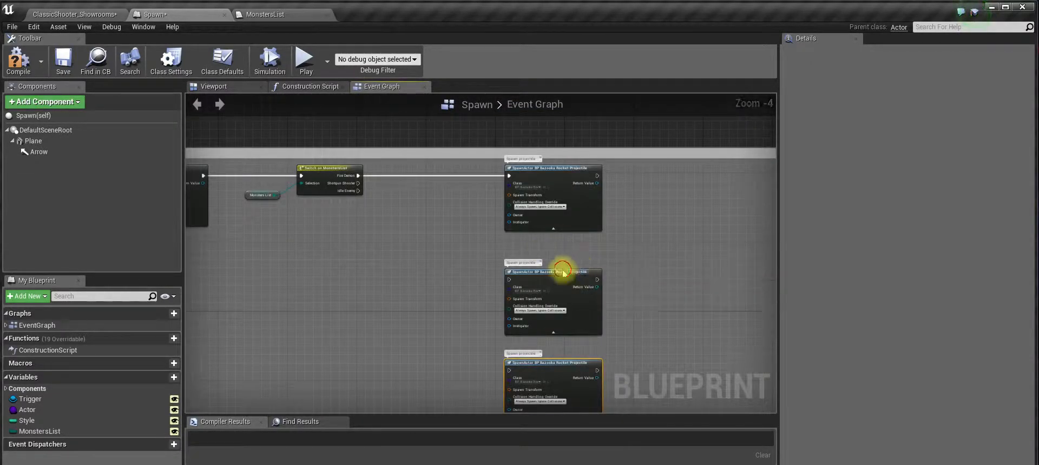
drag(562, 270, 563, 265)
drag(569, 363, 569, 358)
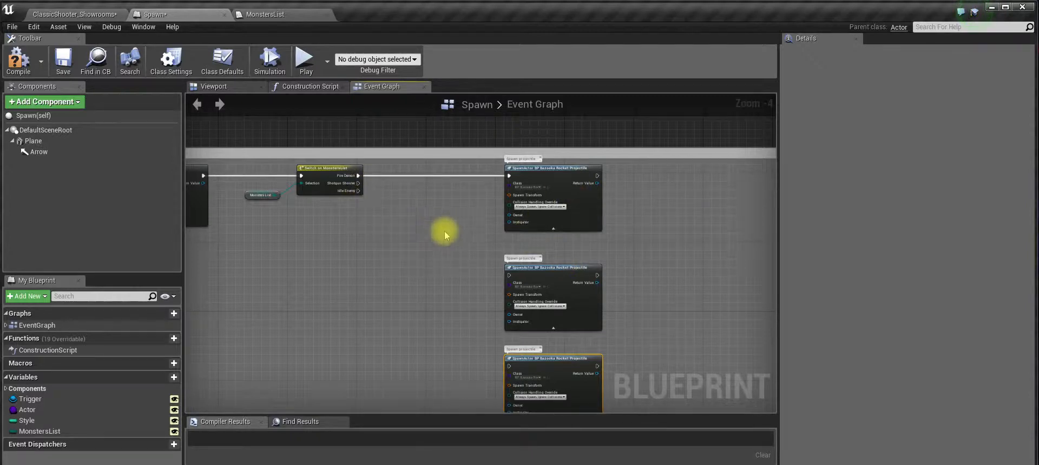
Connect the switch's Shotgun Shooter and Idle Enemy outputs to the second and third SpawnActor copies, and raise the Monsters List getter slightly.
scroll(411, 259, down, 5)
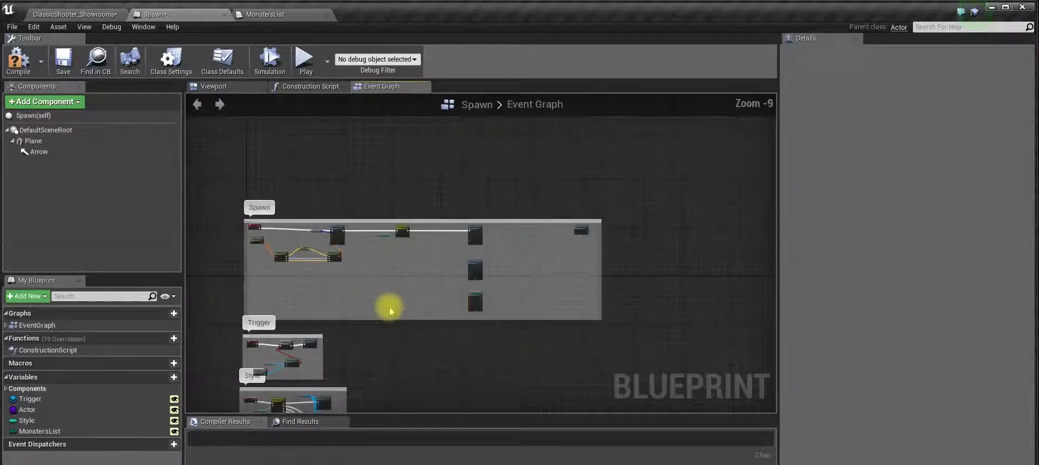
scroll(436, 249, up, 6)
right_drag(453, 241, 505, 232)
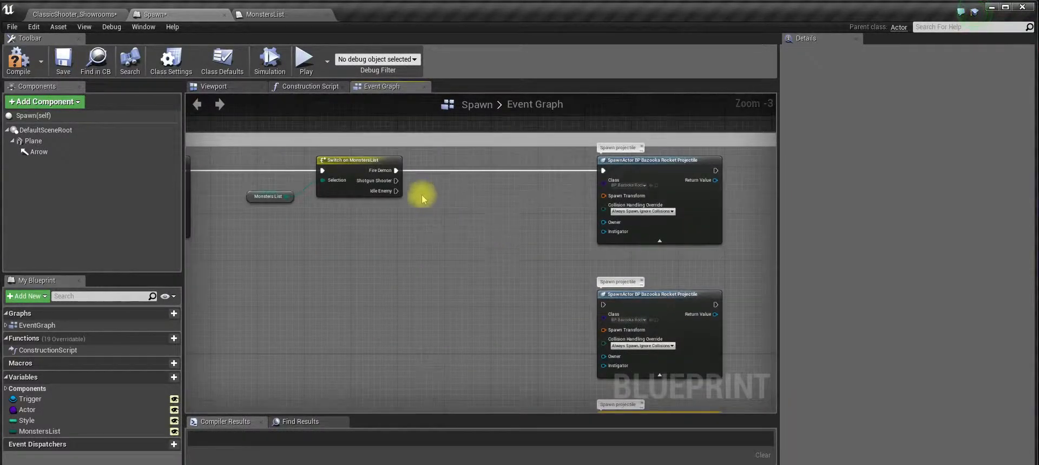
drag(396, 181, 603, 305)
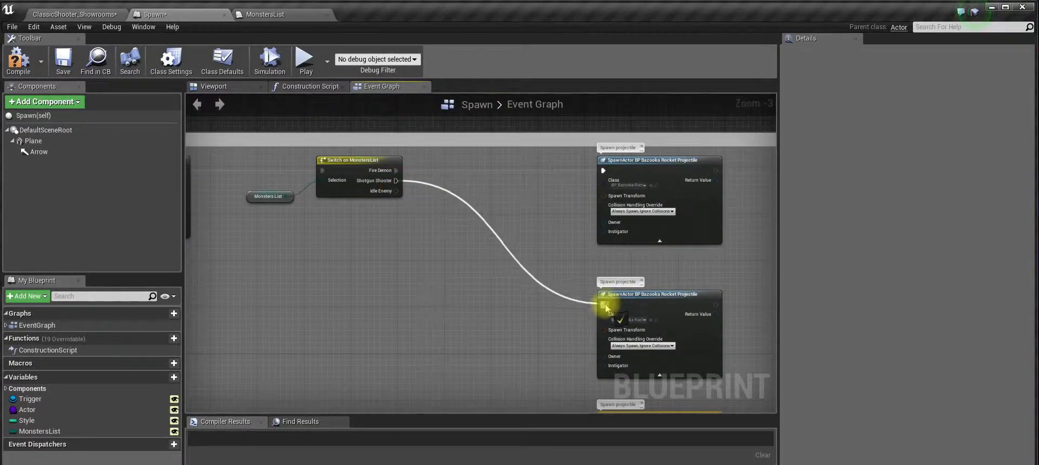
drag(392, 192, 601, 304)
right_drag(489, 206, 495, 302)
drag(401, 169, 608, 236)
right_drag(539, 172, 474, 343)
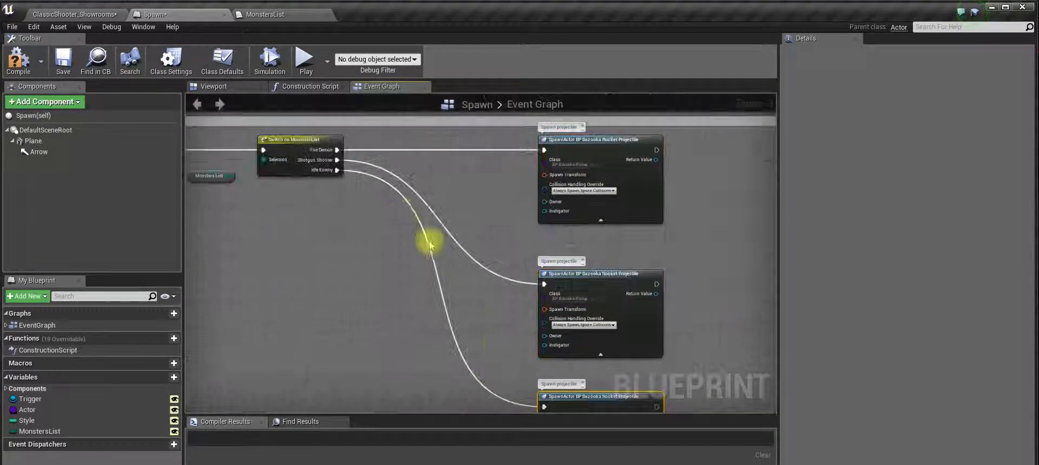
right_drag(382, 171, 429, 202)
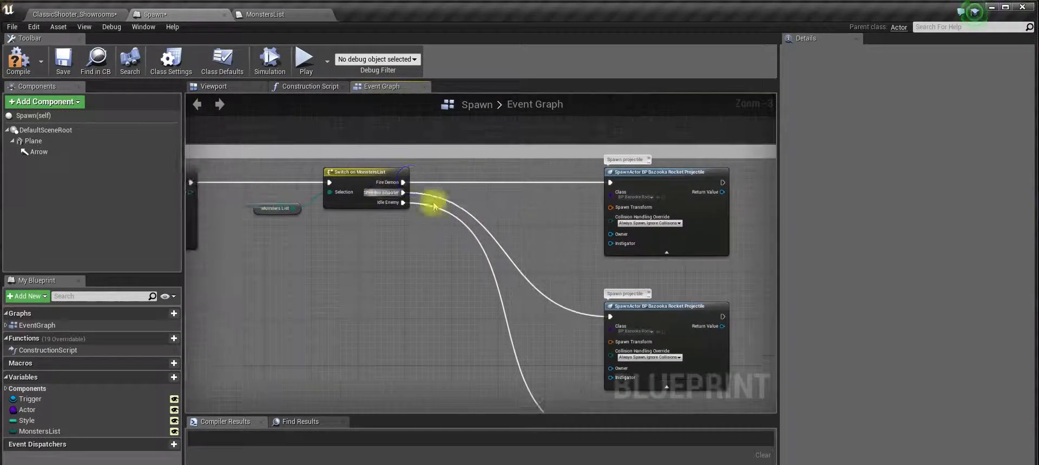
click(270, 196)
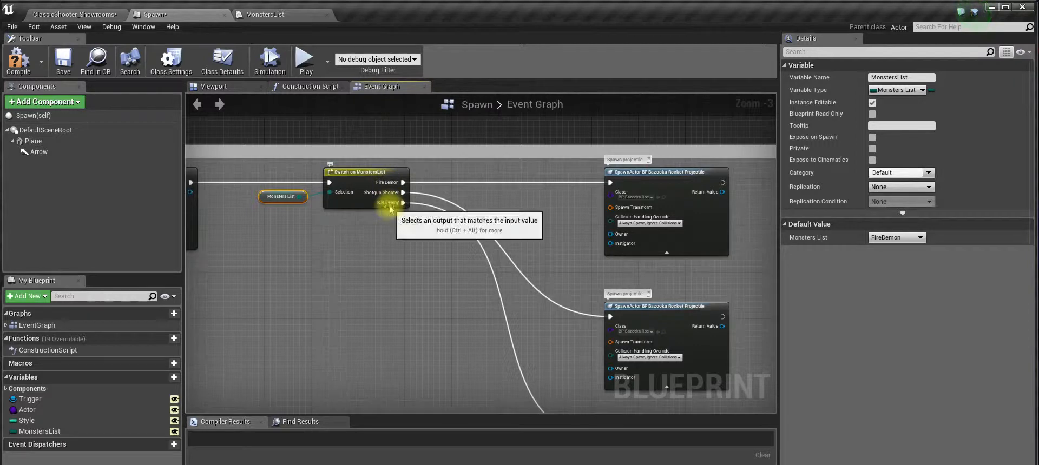
right_drag(422, 235, 365, 246)
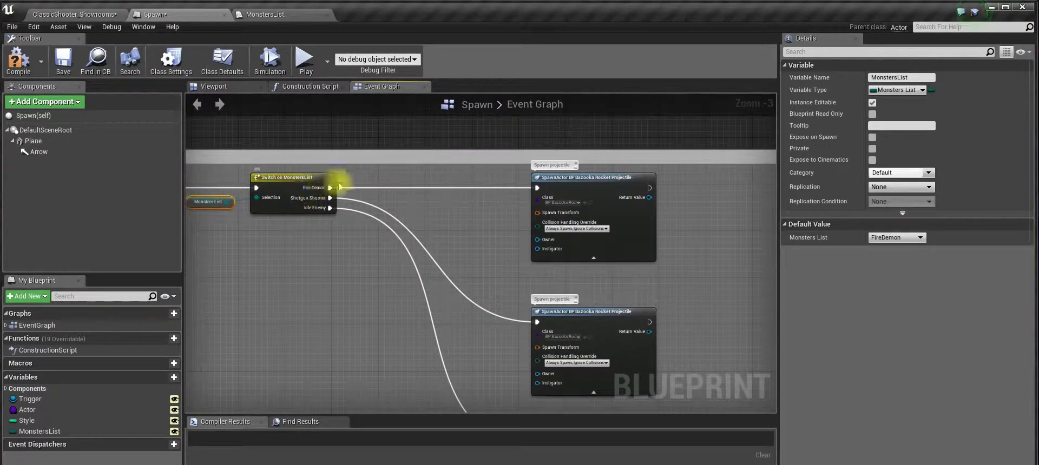
Set the class of the SpawnActor node on the Fire Demon output to AI_FireDemon.
right_drag(480, 218, 433, 204)
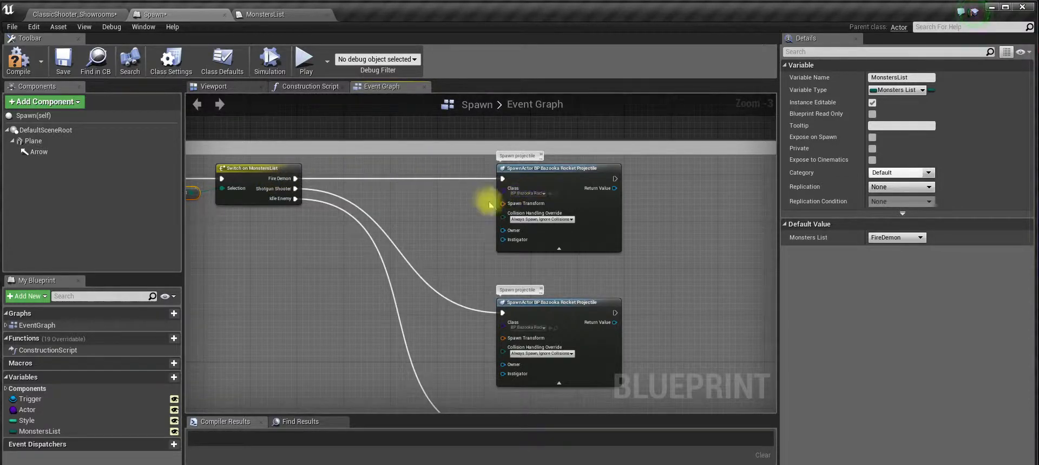
click(530, 194)
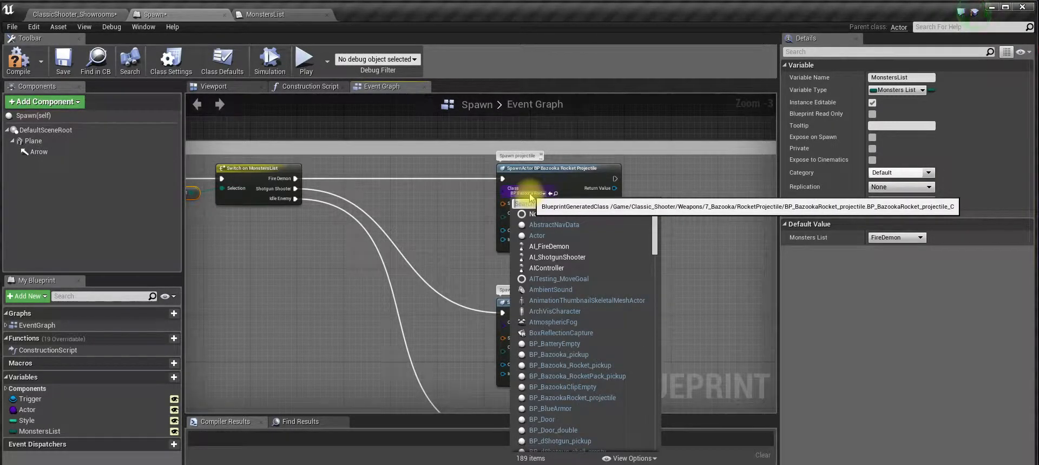
text(fire)
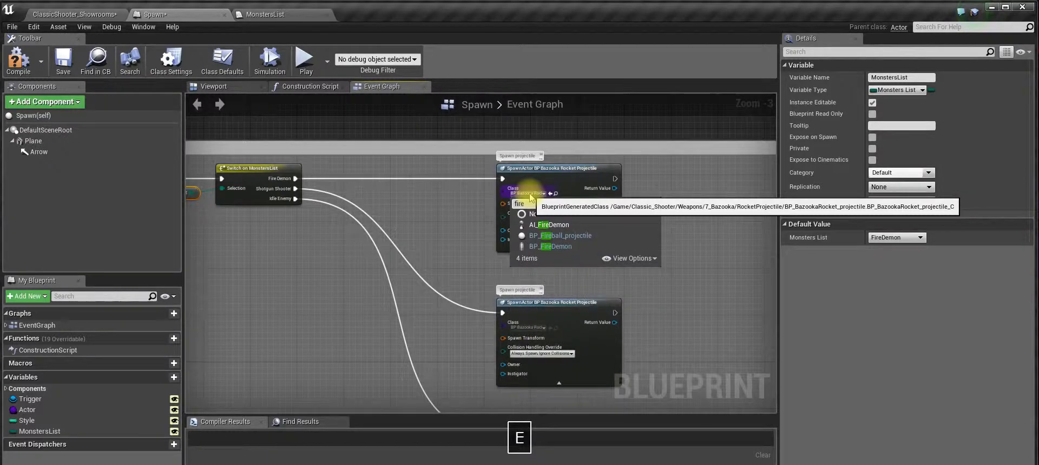
click(552, 225)
Set the SpawnActor class to BP_ShotgunShooter on the Shotgun Shooter output and to the idle enemy class on the Idle Enemy output.
click(533, 328)
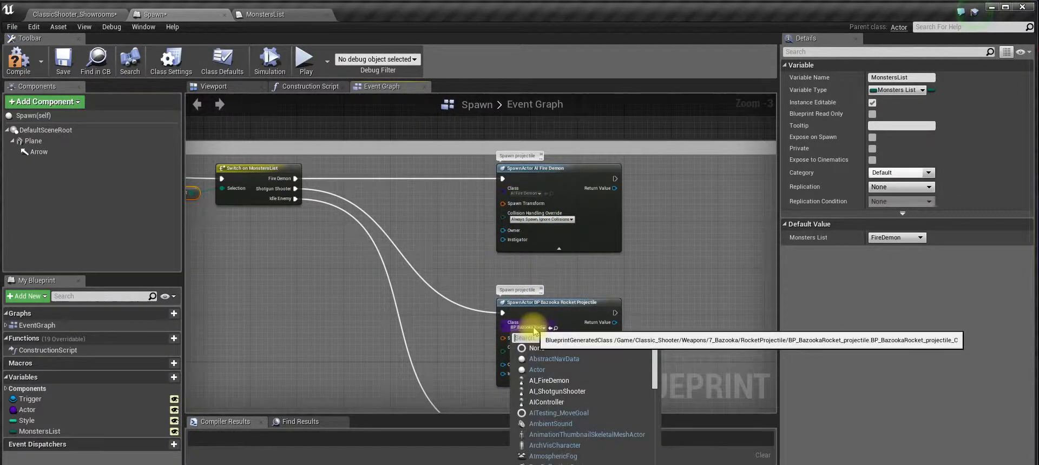
text(shotgun)
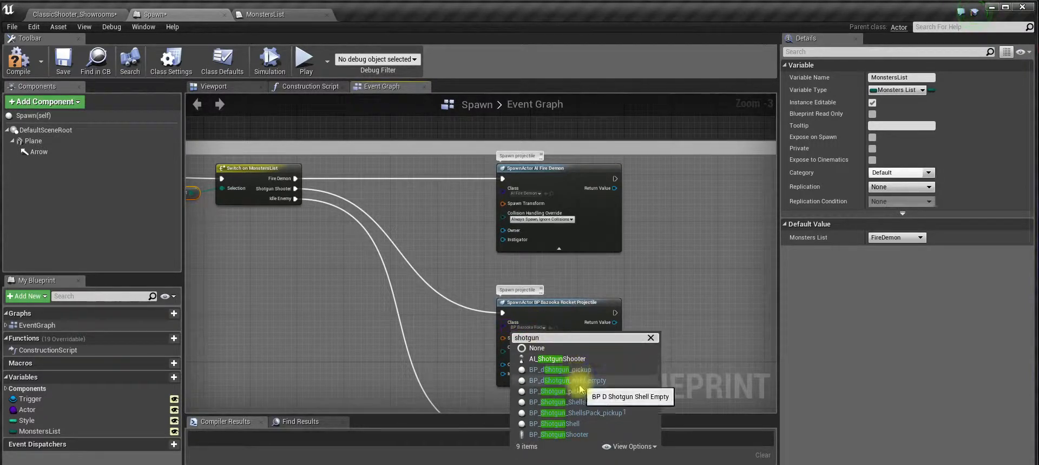
click(576, 437)
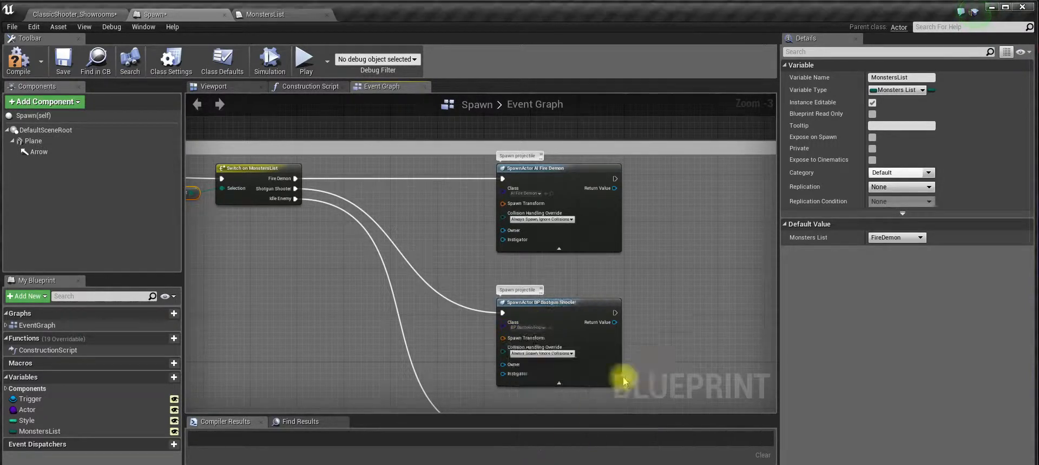
right_drag(652, 367, 629, 222)
click(504, 306)
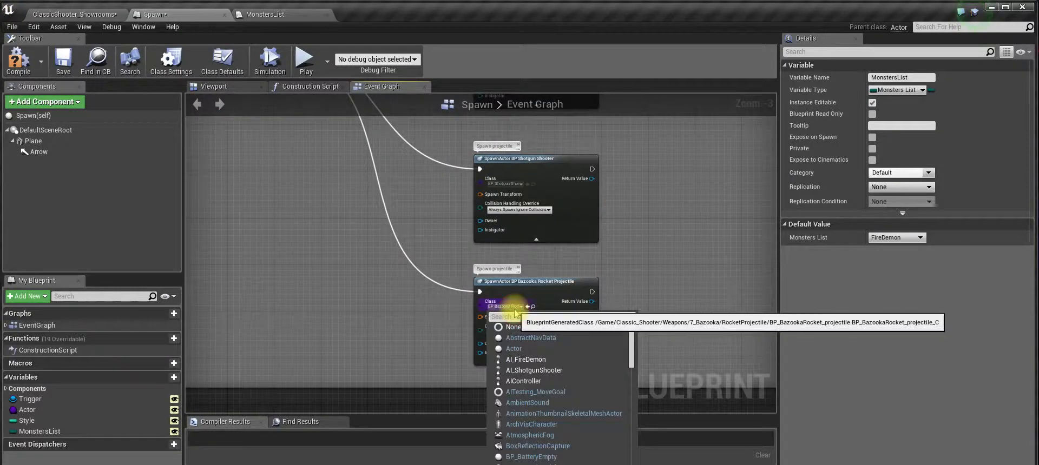
text(idle)
click(527, 338)
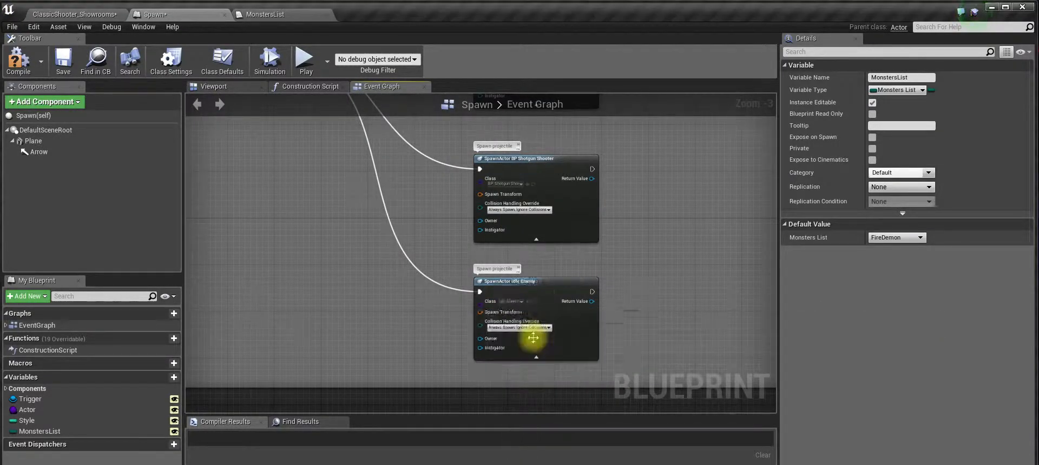
Connect the execution outputs of all three monster SpawnActor nodes to the DestroyActor node.
right_drag(538, 255, 534, 318)
scroll(534, 318, down, 1)
scroll(594, 216, down, 2)
right_drag(607, 228, 502, 235)
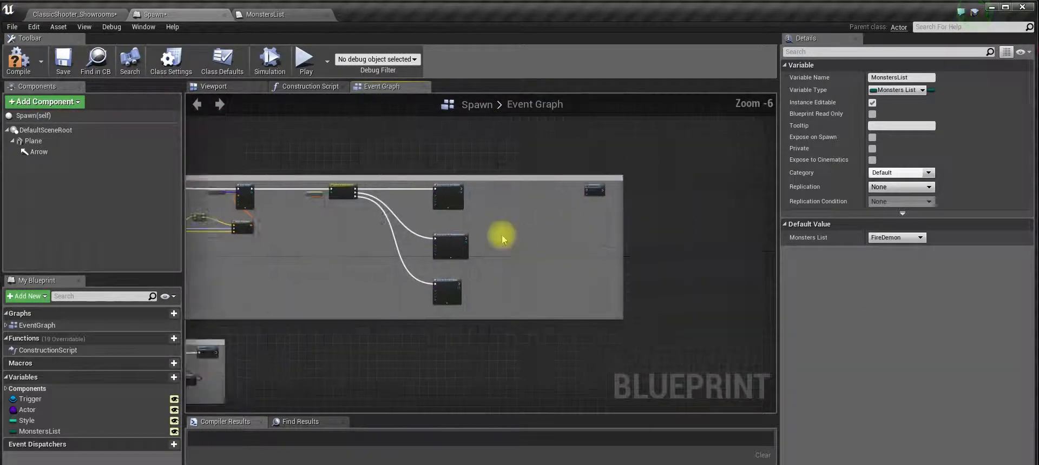
scroll(501, 235, up, 2)
drag(456, 334, 671, 147)
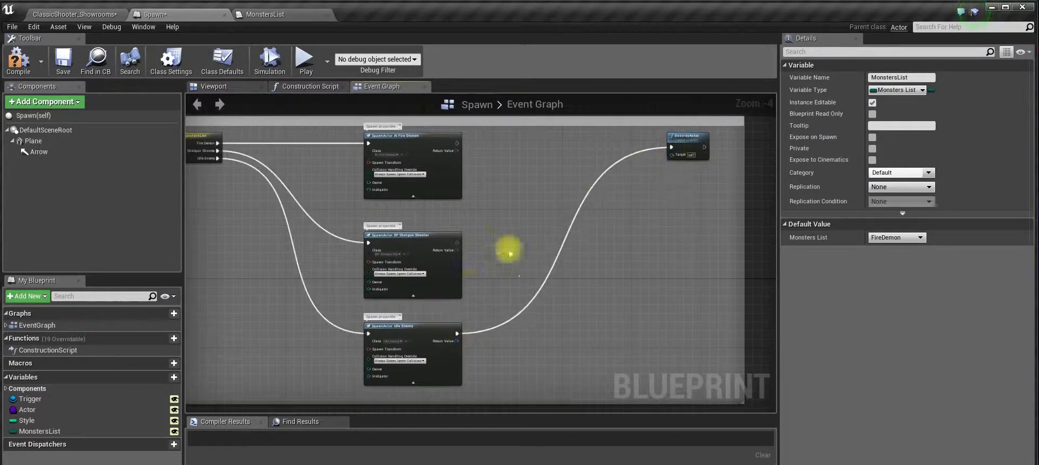
drag(458, 243, 670, 145)
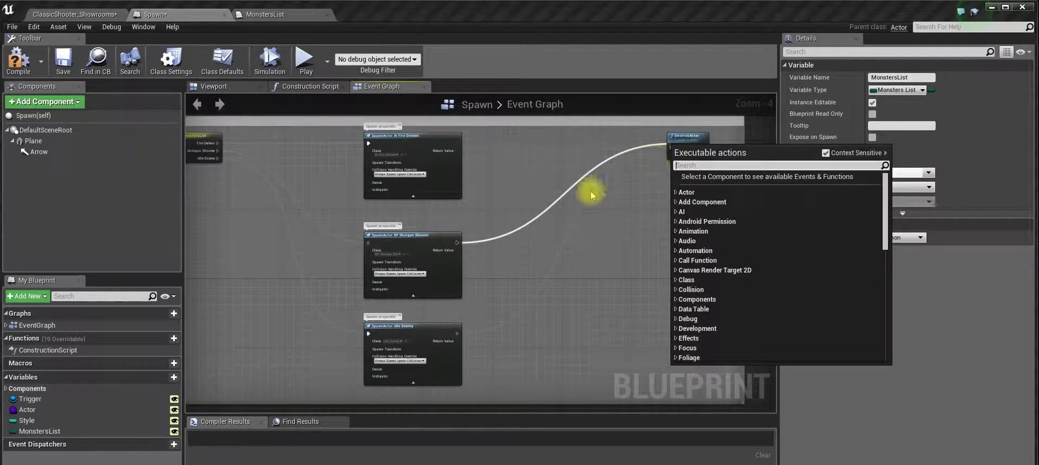
click(591, 193)
drag(457, 243, 671, 147)
drag(456, 143, 672, 145)
Connect the Make Transform return value to the Spawn Transform input of each of the three monster SpawnActor nodes.
right_drag(445, 202, 693, 193)
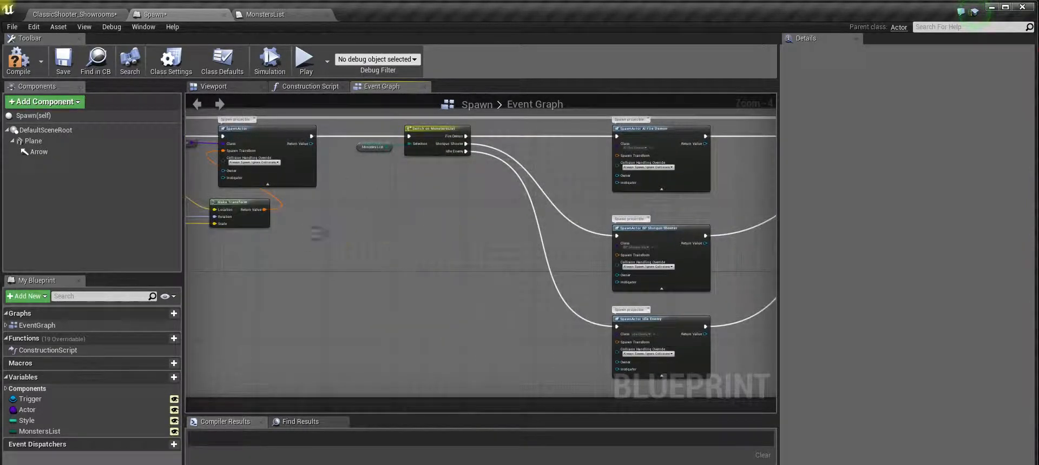
right_drag(320, 232, 374, 241)
drag(319, 217, 673, 163)
drag(321, 218, 674, 262)
drag(321, 219, 673, 352)
Compile and save the Spawn blueprint.
scroll(532, 307, down, 2)
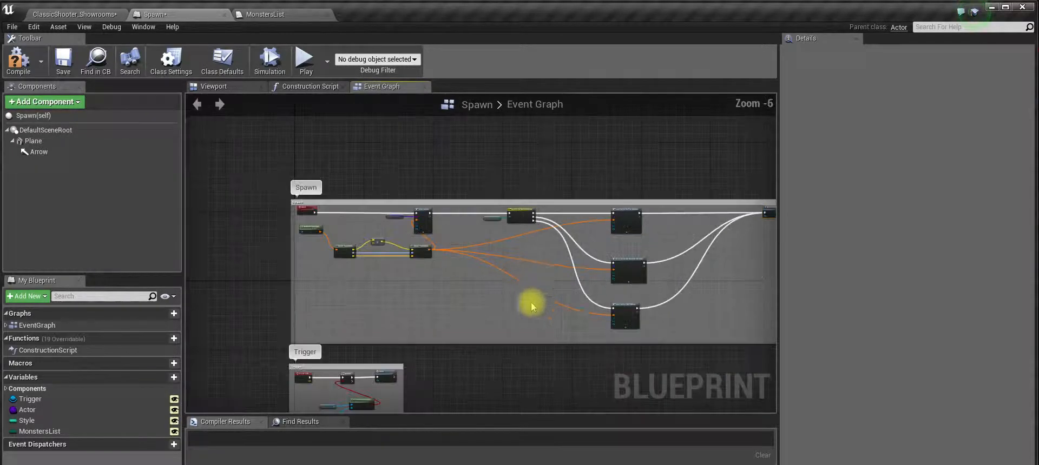
right_drag(640, 296, 557, 289)
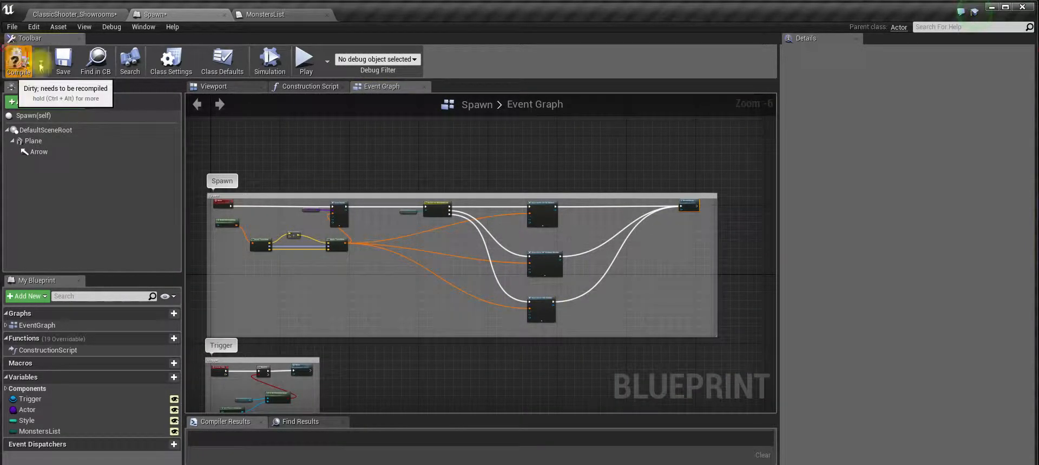
click(64, 59)
Return to the level, select the Spawn6 actor and examine the choices offered by its Monsters List property.
click(70, 14)
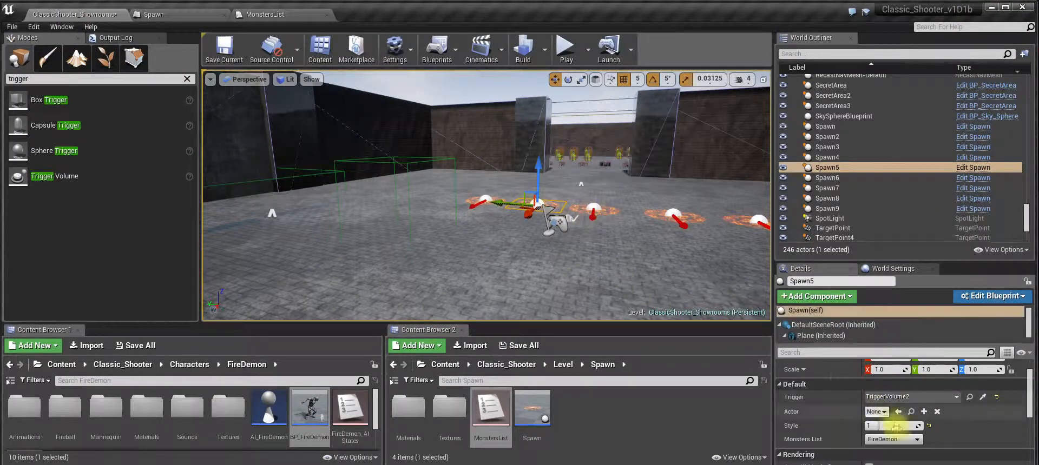
key(Escape)
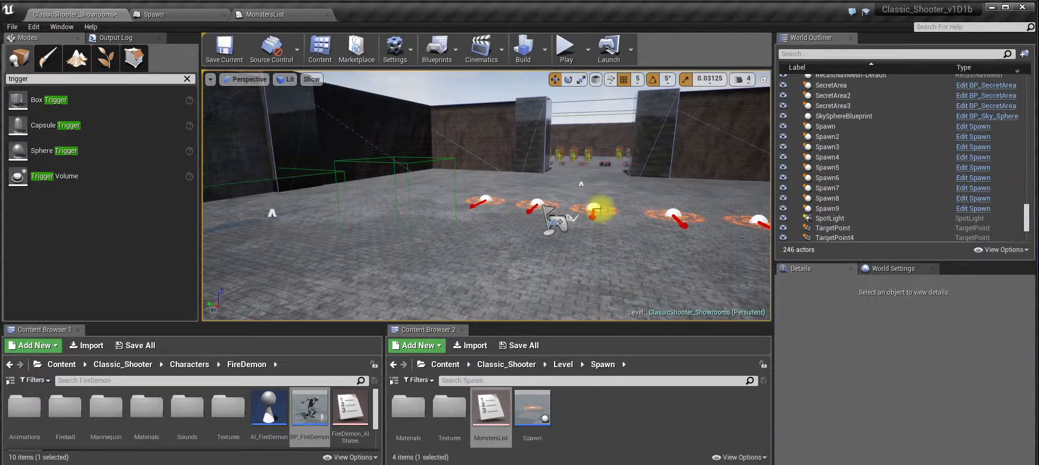
click(596, 209)
scroll(893, 422, down, 3)
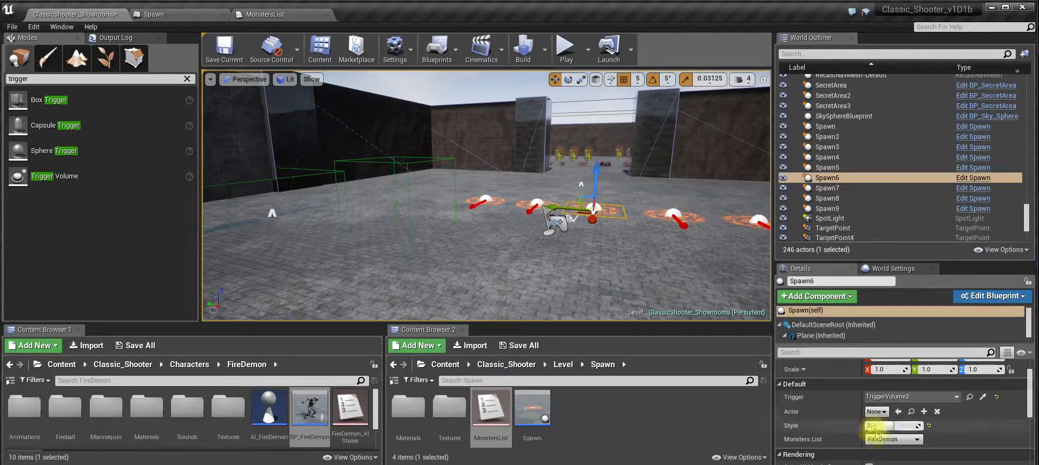
click(890, 439)
click(901, 443)
scroll(901, 442, down, 1)
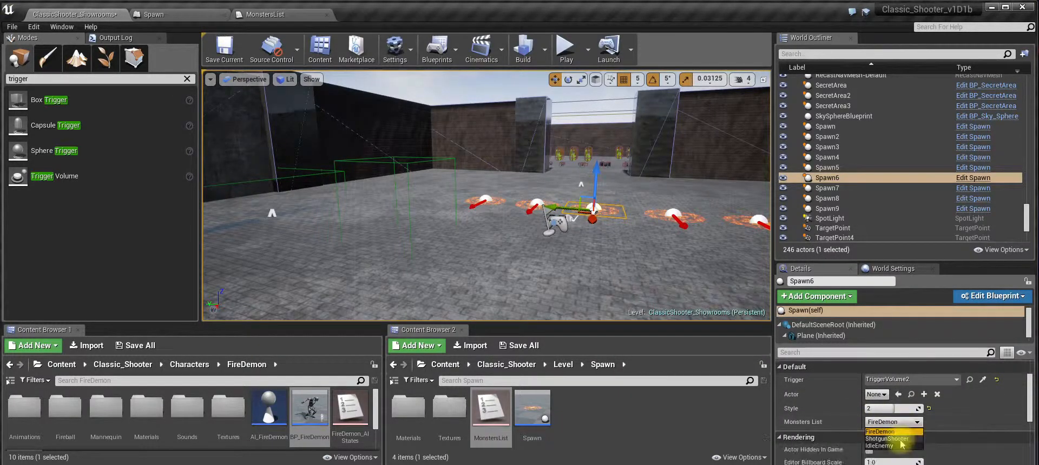
click(911, 425)
click(912, 425)
click(270, 19)
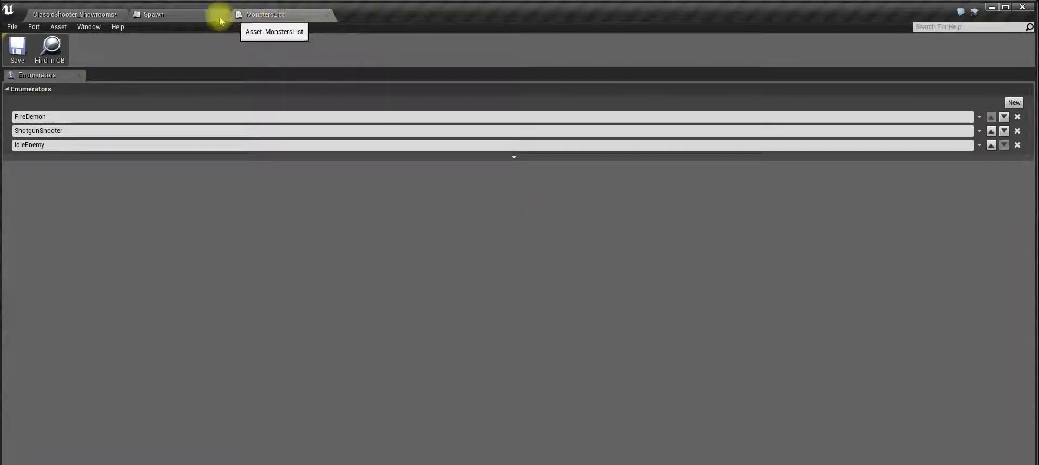
click(219, 17)
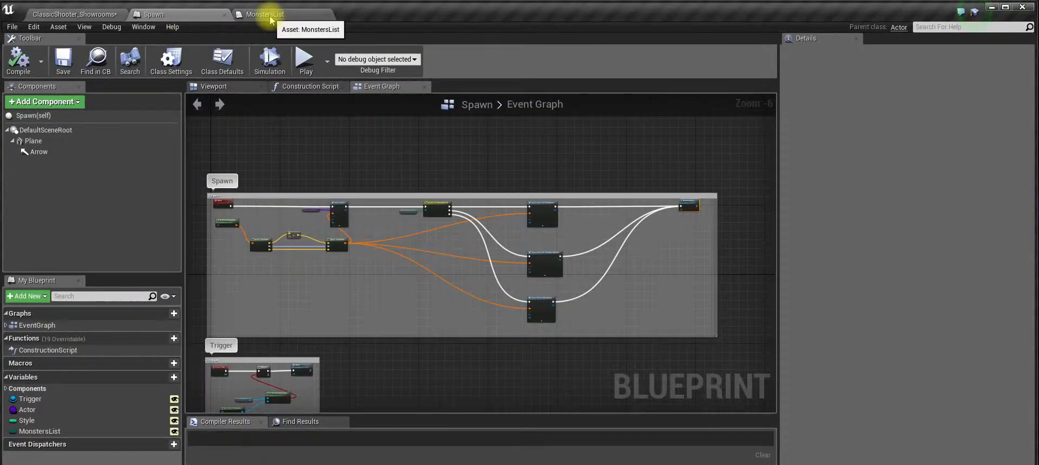
key(ctrl+shift+d)
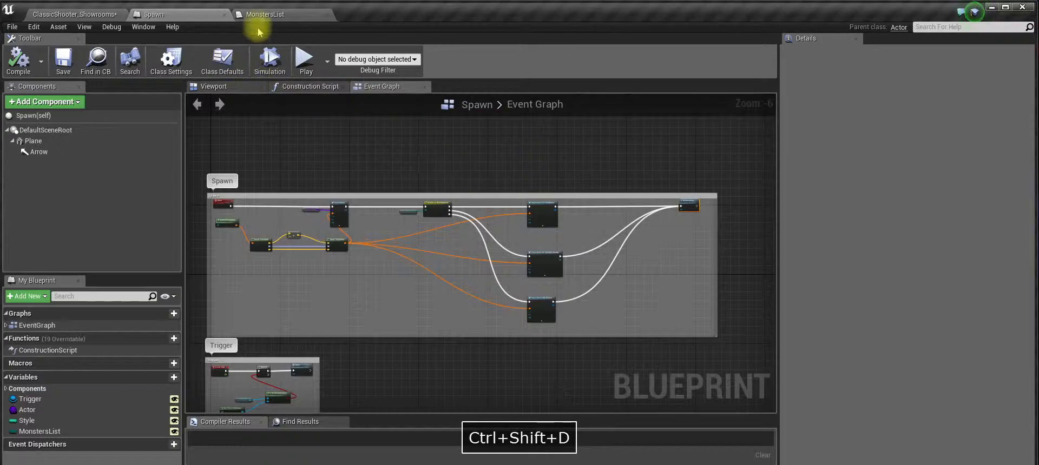
click(95, 13)
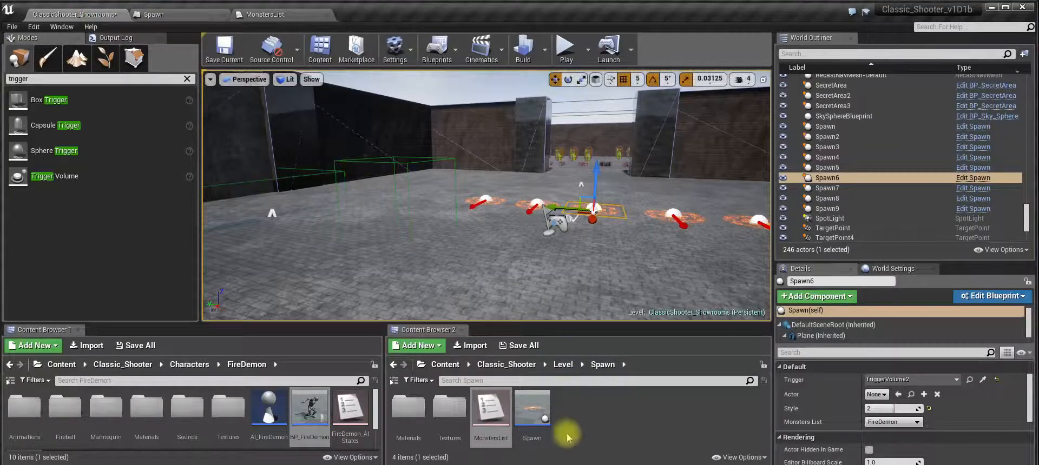
Add an enumerator named None to the MonstersList enum and place it first in the list.
double_click(492, 407)
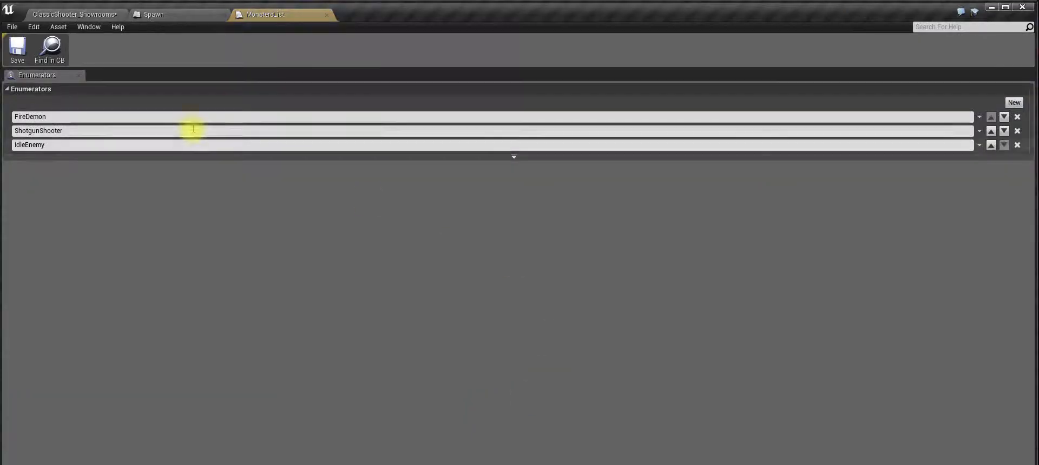
click(1013, 103)
click(993, 159)
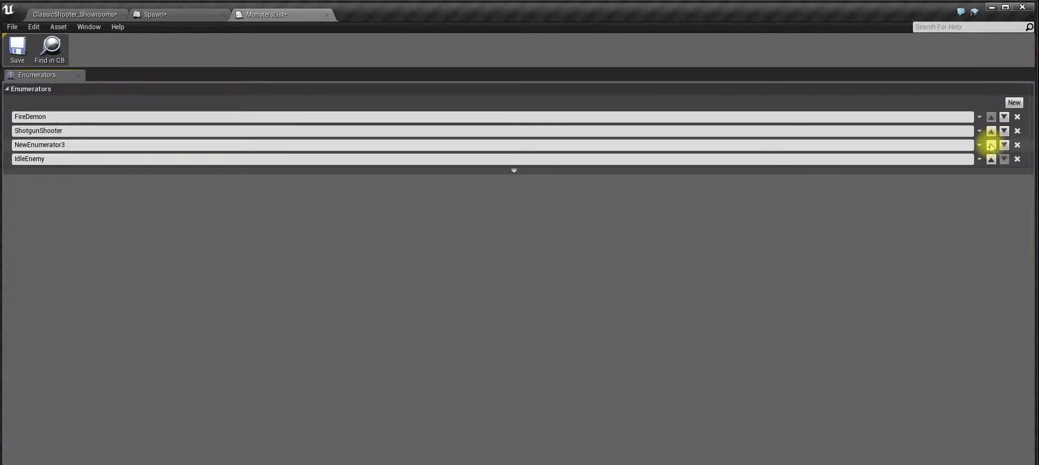
click(991, 146)
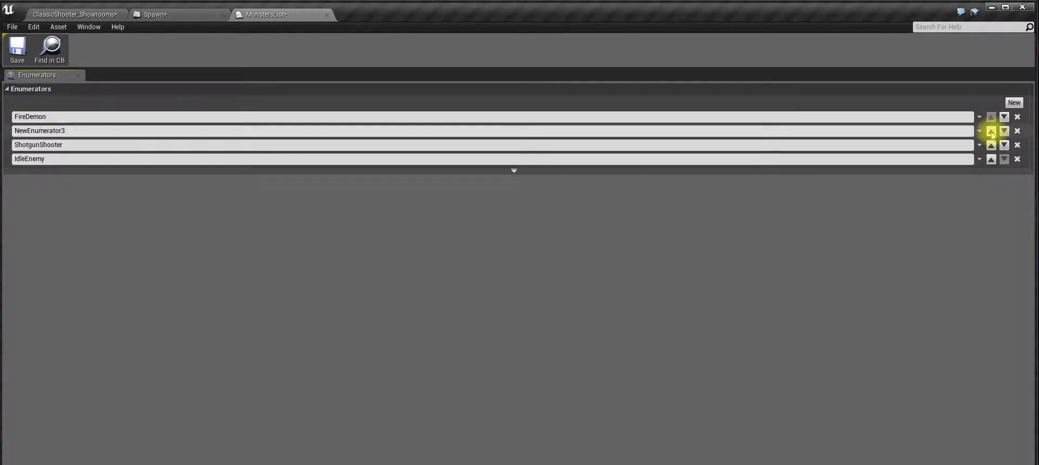
double_click(76, 116)
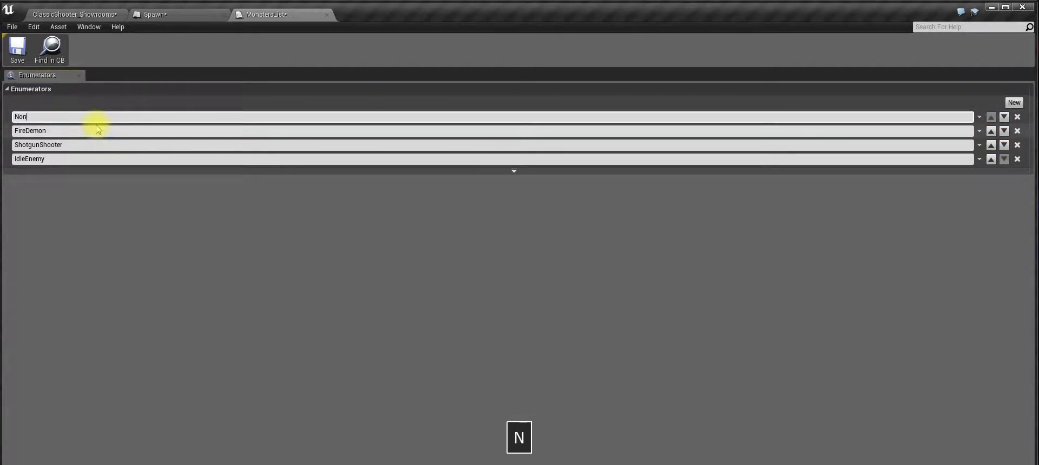
key(Return)
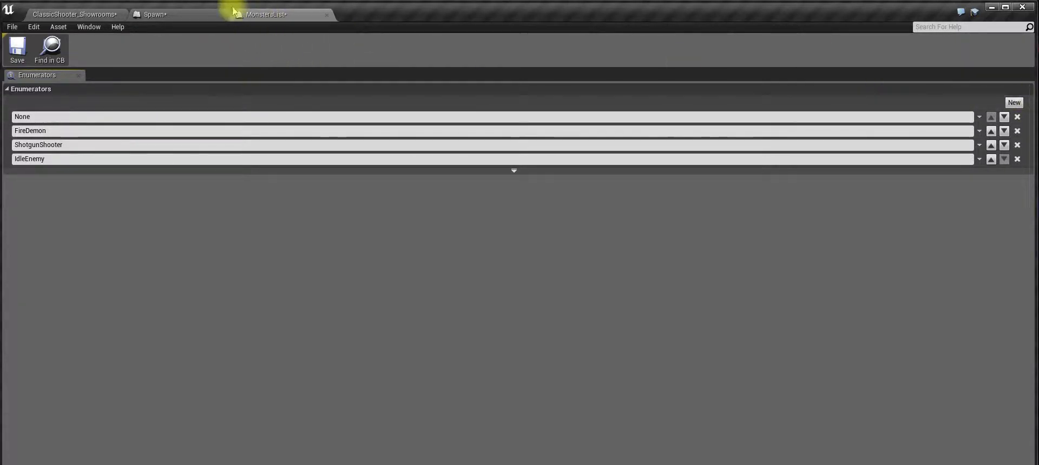
In the Spawn event graph, lower the AI Fire Demon SpawnActor and DestroyActor nodes to line up with the switch's Fire Demon output.
click(178, 13)
scroll(476, 235, up, 2)
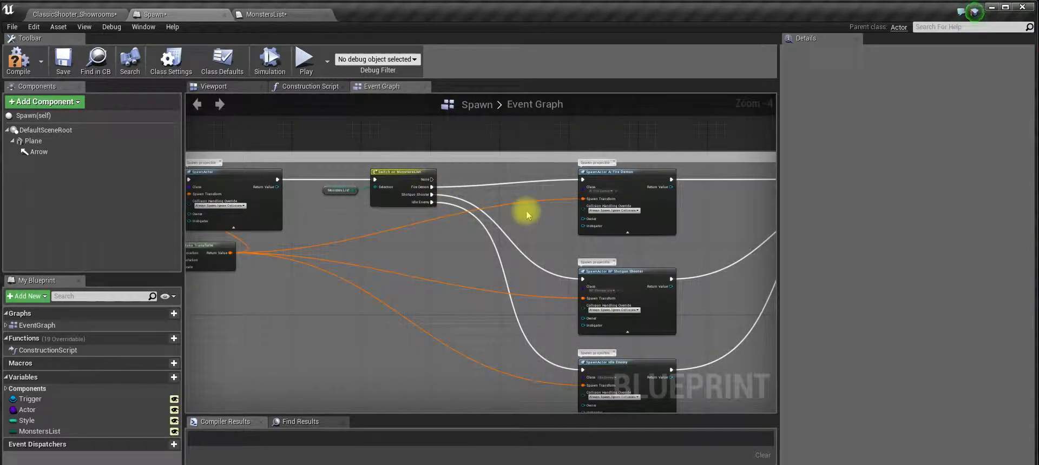
right_drag(529, 213, 474, 212)
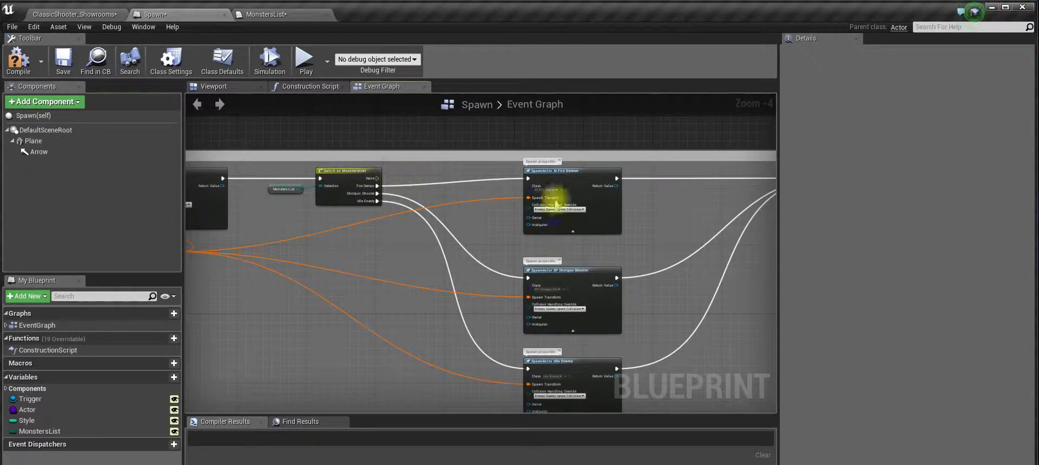
click(570, 178)
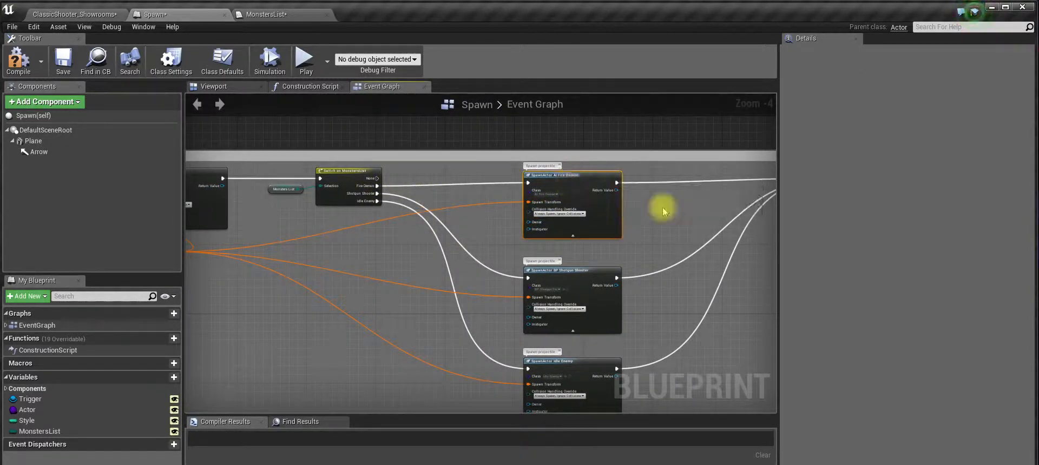
right_drag(661, 209, 501, 206)
drag(695, 171, 690, 174)
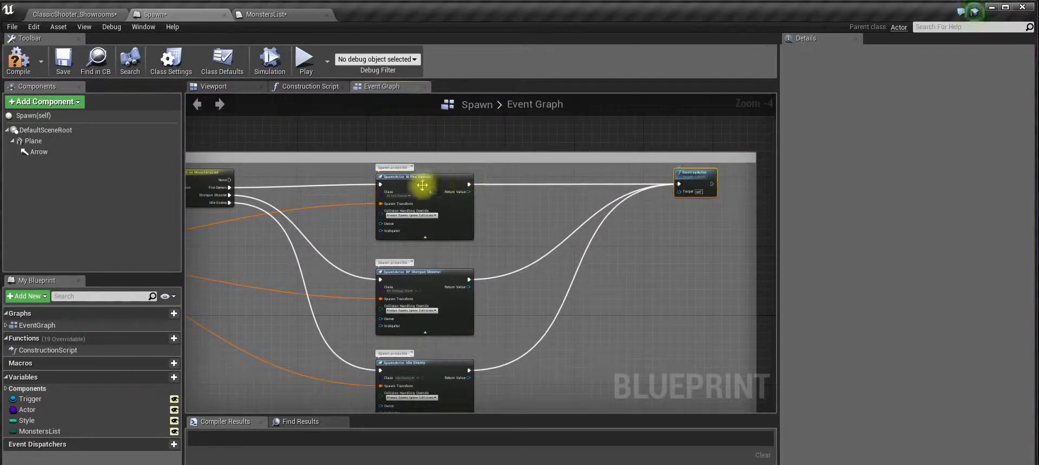
drag(438, 190, 438, 195)
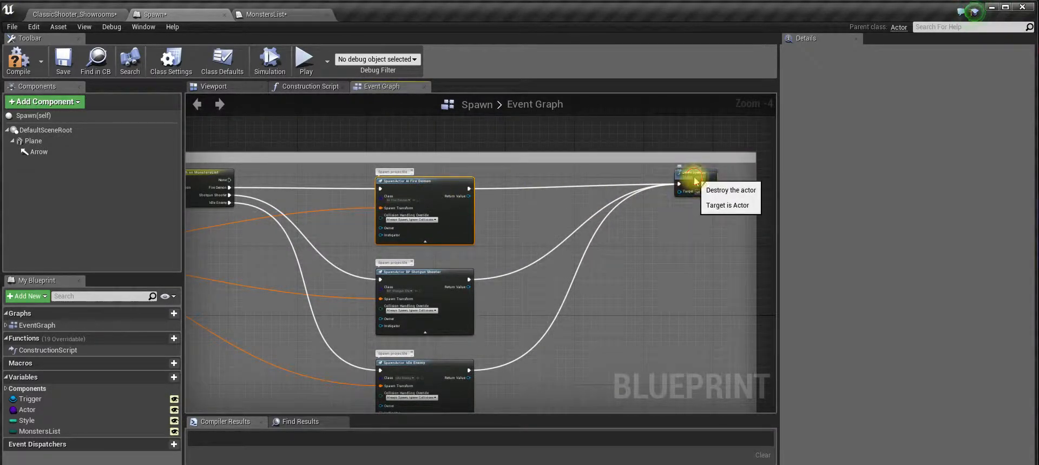
right_drag(538, 213, 610, 212)
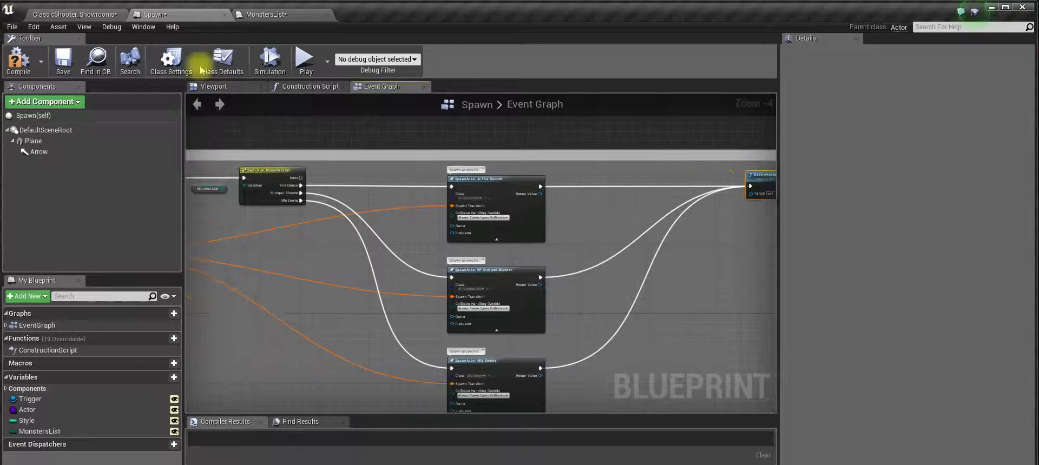
Set the Monsters List property of the Spawn6 actor in the level to None.
click(268, 19)
click(89, 16)
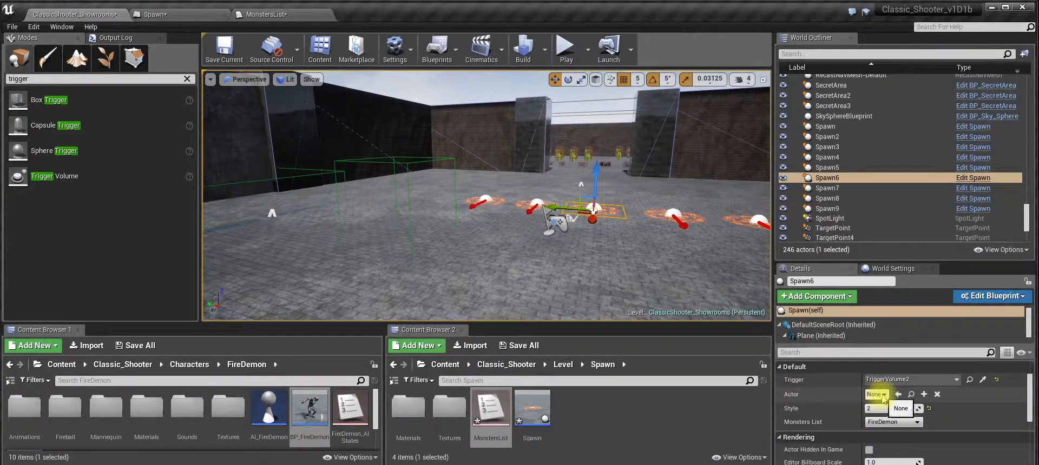
click(891, 422)
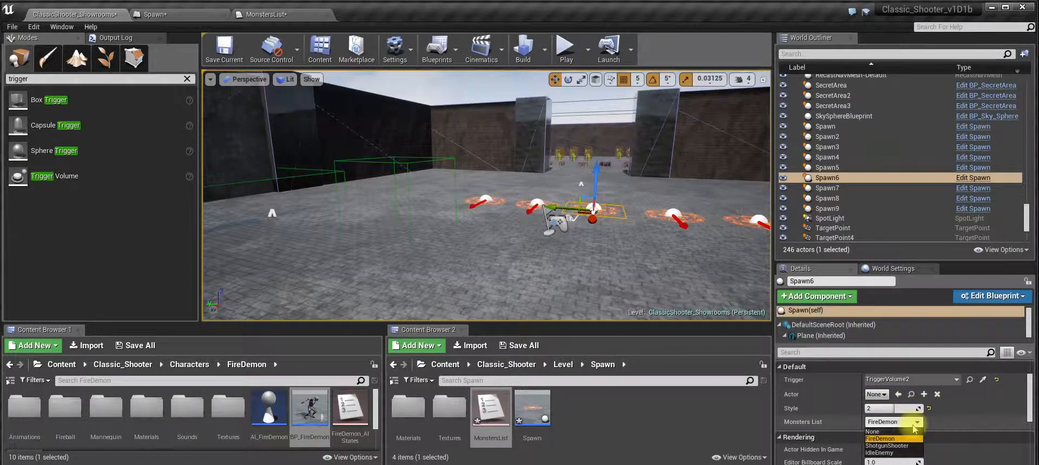
click(889, 438)
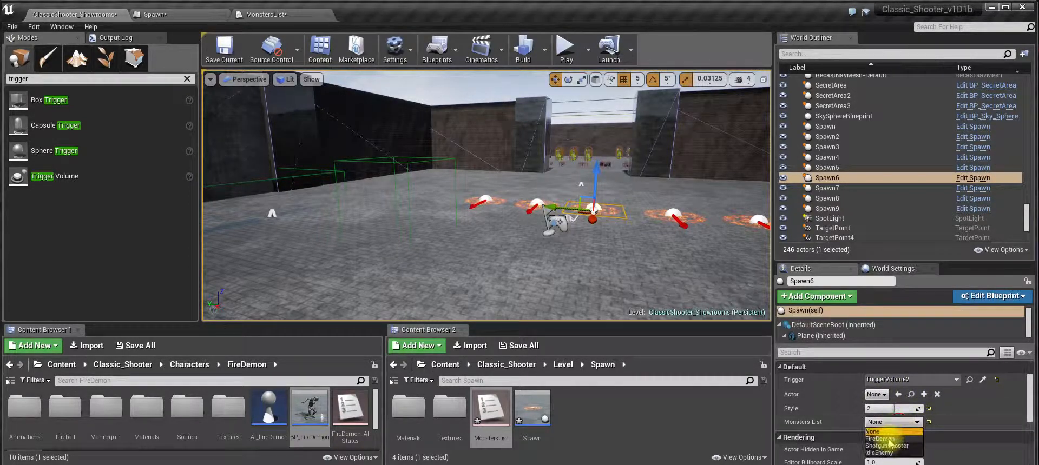
click(268, 14)
click(180, 16)
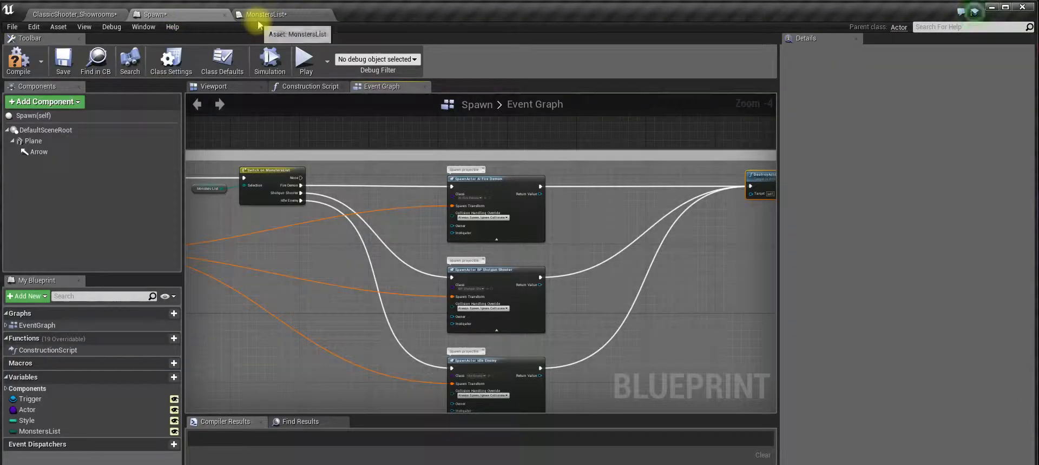
click(262, 15)
click(152, 15)
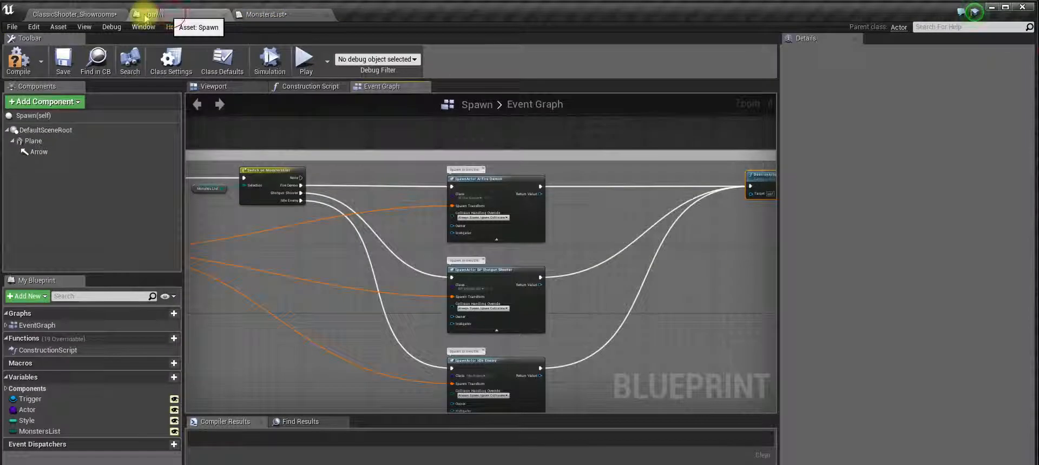
In the Spawn blueprint, set the default value of the MonstersList variable to FireDemon.
click(81, 14)
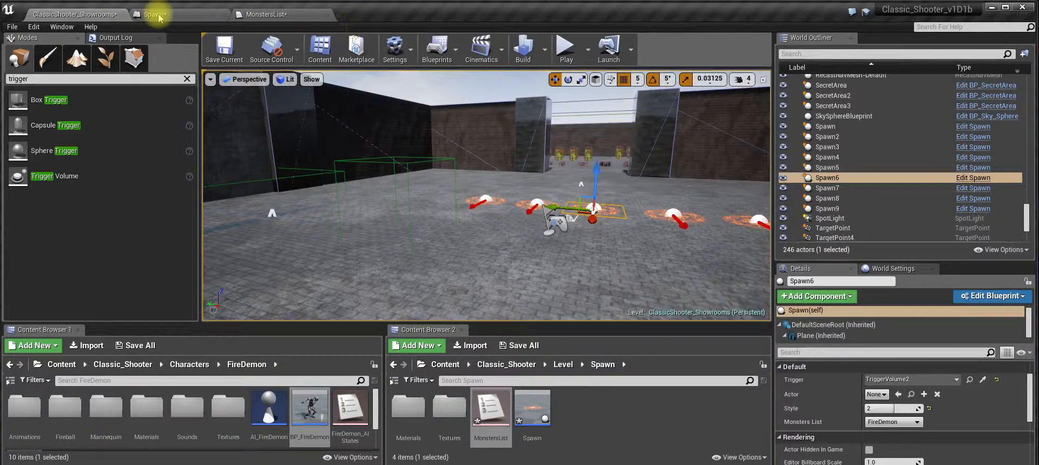
click(158, 16)
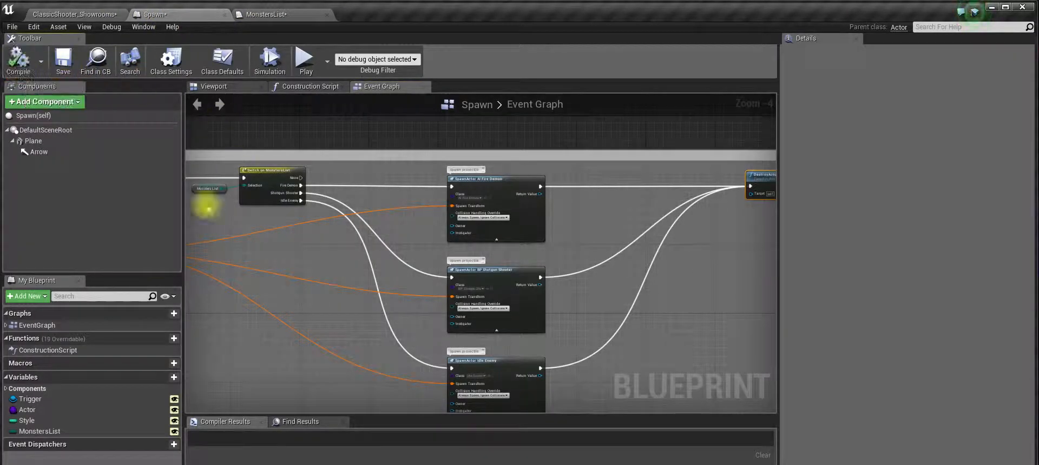
click(38, 432)
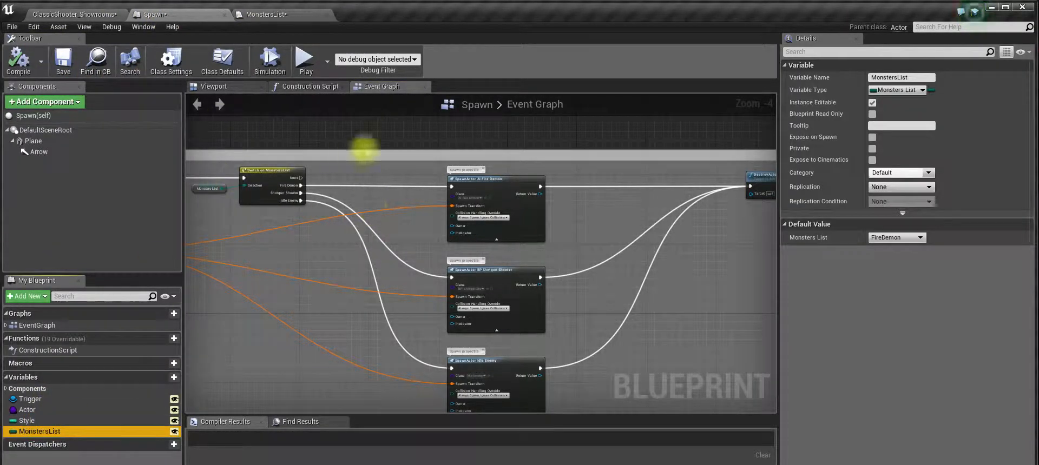
click(909, 237)
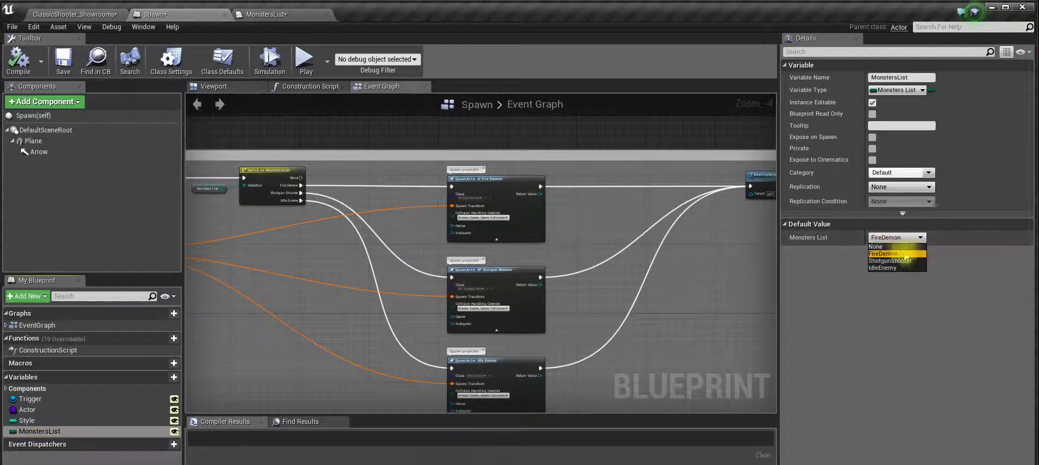
click(897, 255)
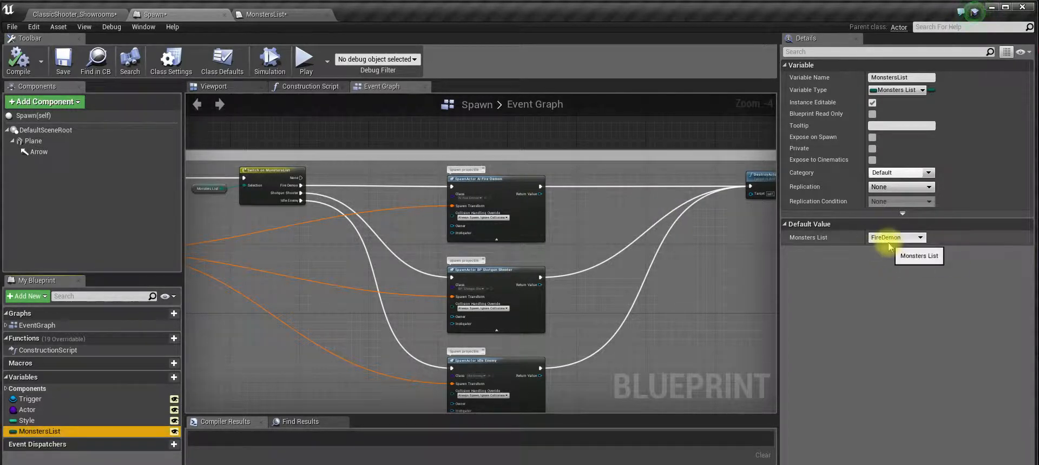
Save the MonstersList enum, close its editor and return to the level.
click(263, 14)
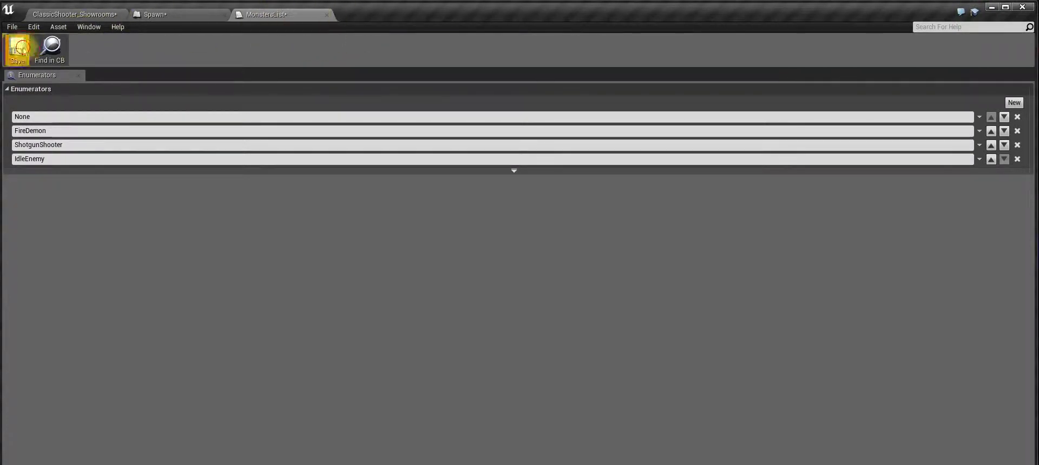
click(331, 15)
click(81, 12)
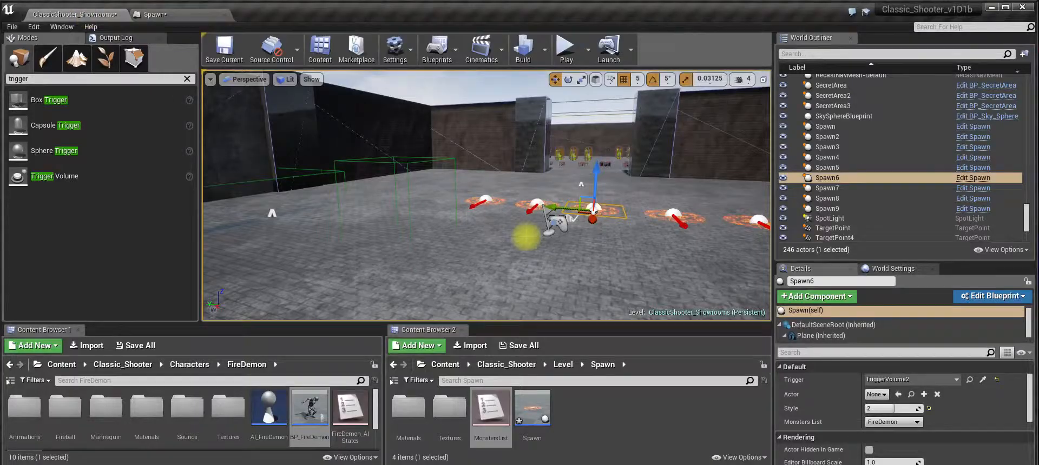
Set the Monsters List property of the Spawn8 actor in the level to ShotgunShooter.
click(654, 213)
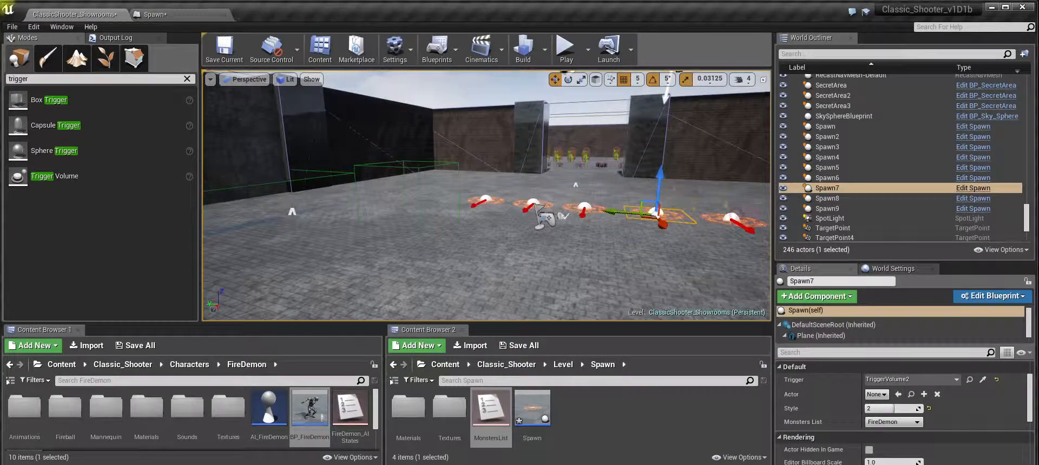
click(731, 218)
right_drag(731, 218, 750, 217)
click(893, 423)
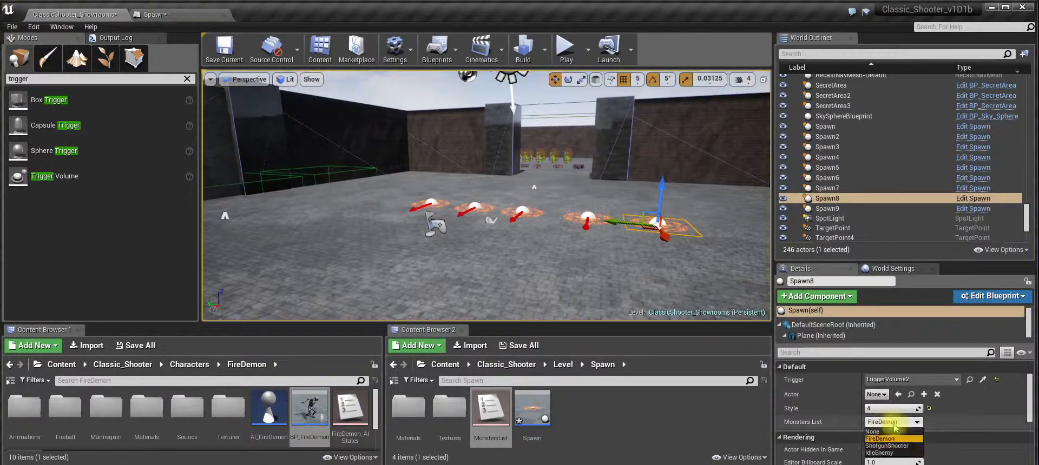
click(887, 446)
Set the Monsters List property of the Spawn7 actor to IdleEnemy.
click(592, 212)
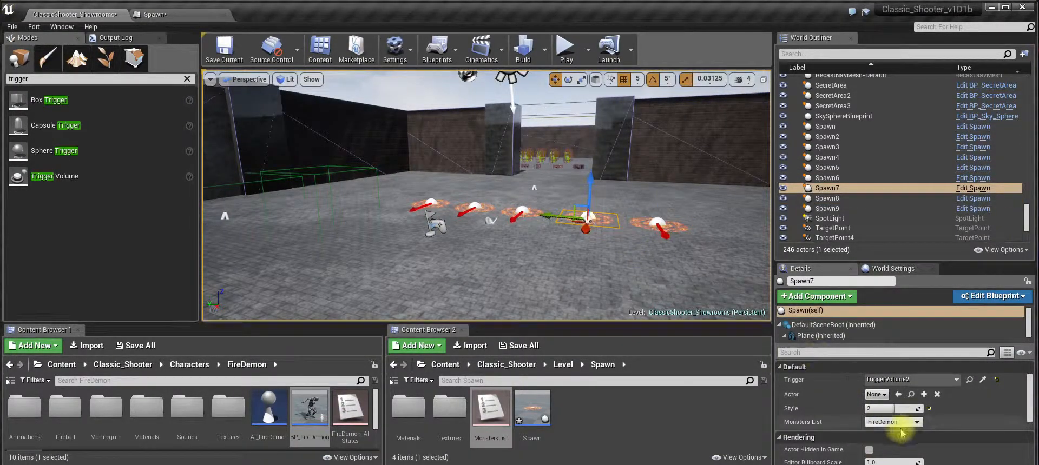
click(895, 423)
click(882, 453)
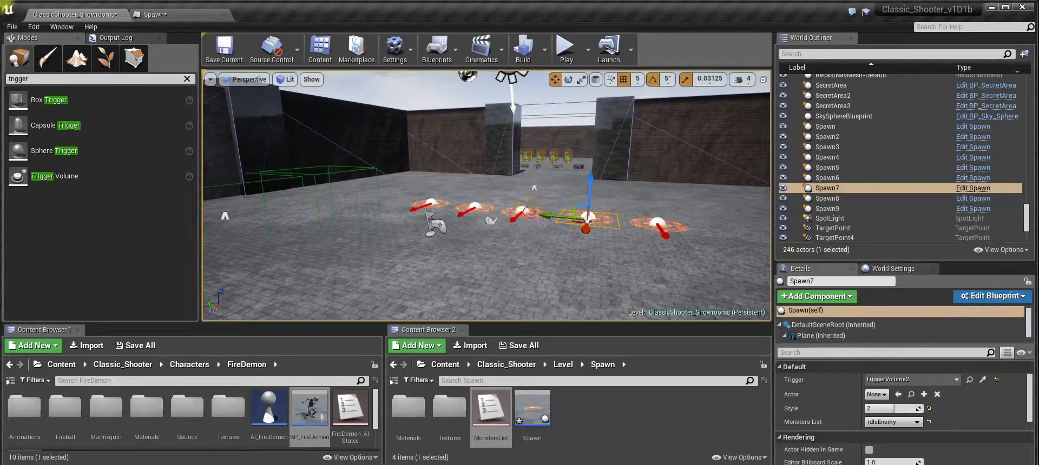
Set the Monsters List property of the Spawn6 actor to FireDemon and check the spawn settings of Spawn9.
click(522, 211)
click(892, 423)
click(881, 439)
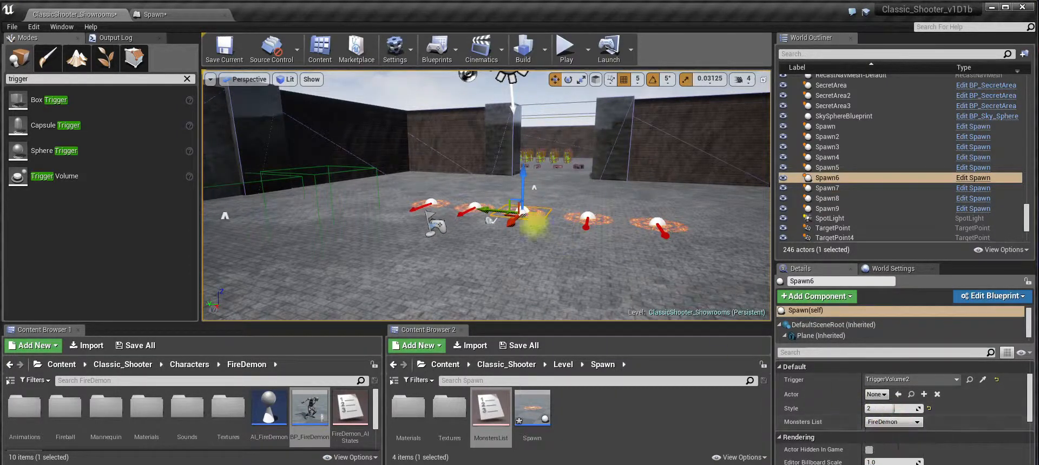
click(431, 202)
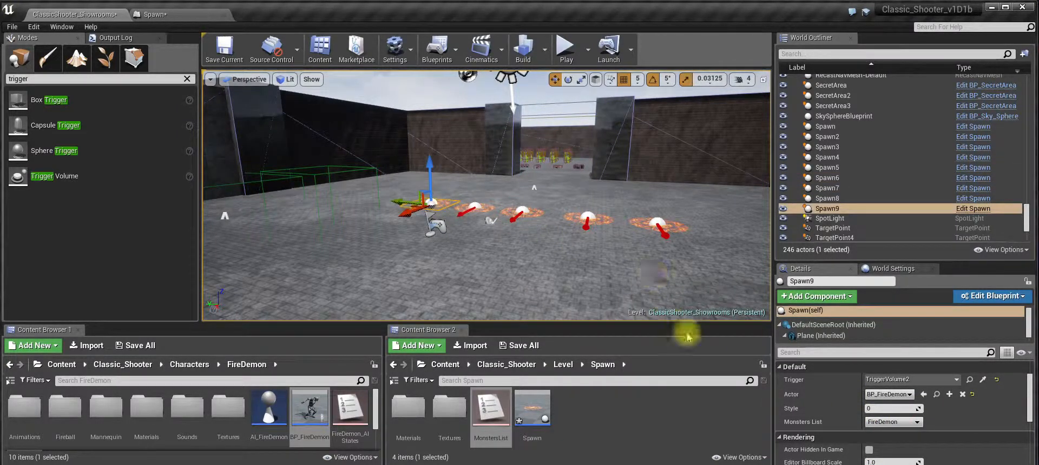
Play the level, walk the character through the spawn area to test the monsters, and stop the session.
click(566, 48)
key(a)
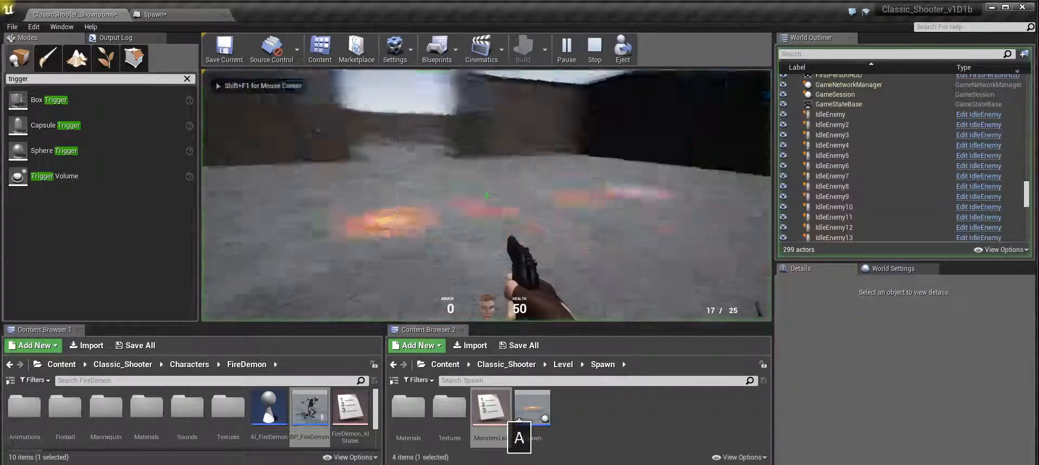
key(d)
key(w)
key(Escape)
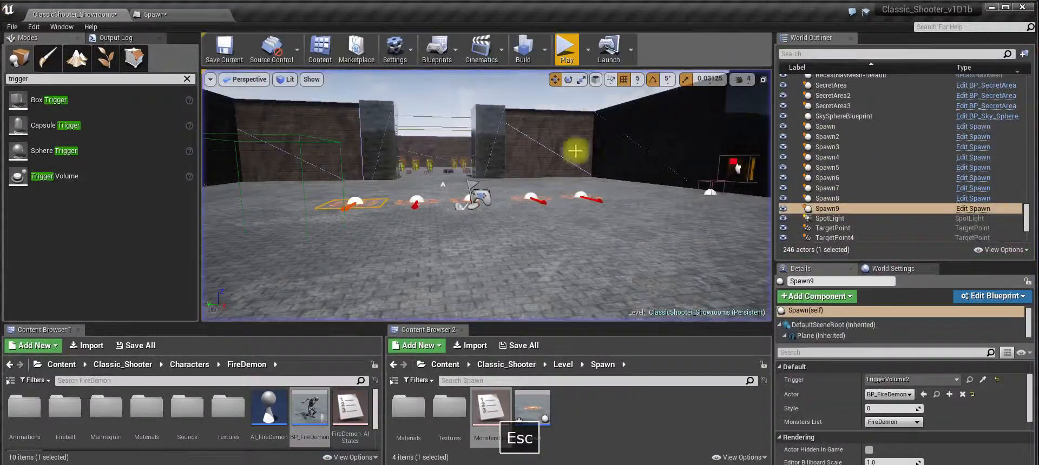
Select the Spawn6 actor again and examine the output log for messages about spawning.
right_drag(494, 195, 481, 215)
click(372, 244)
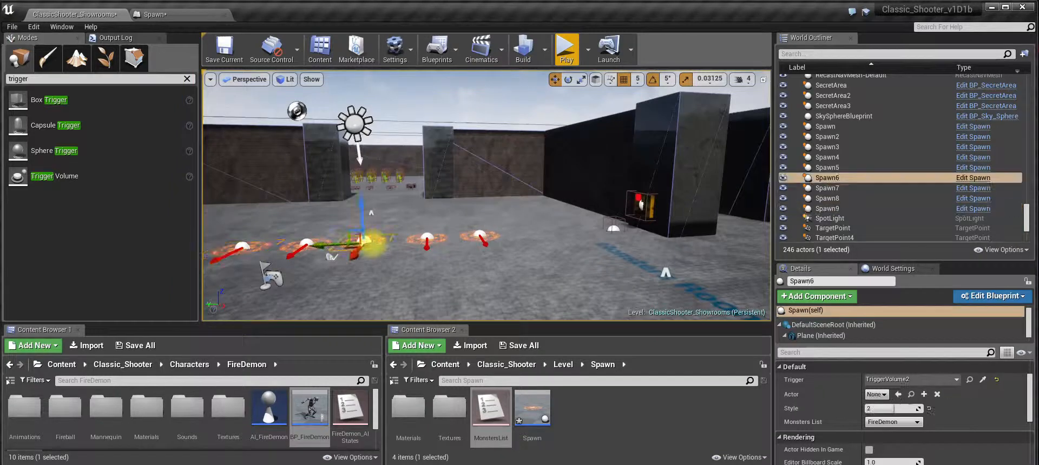
middle_drag(465, 262, 465, 262)
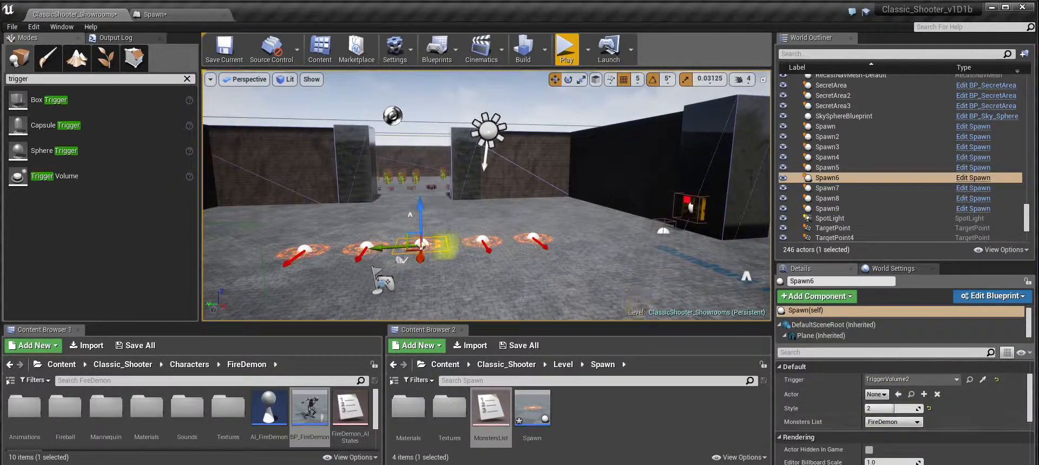
click(133, 37)
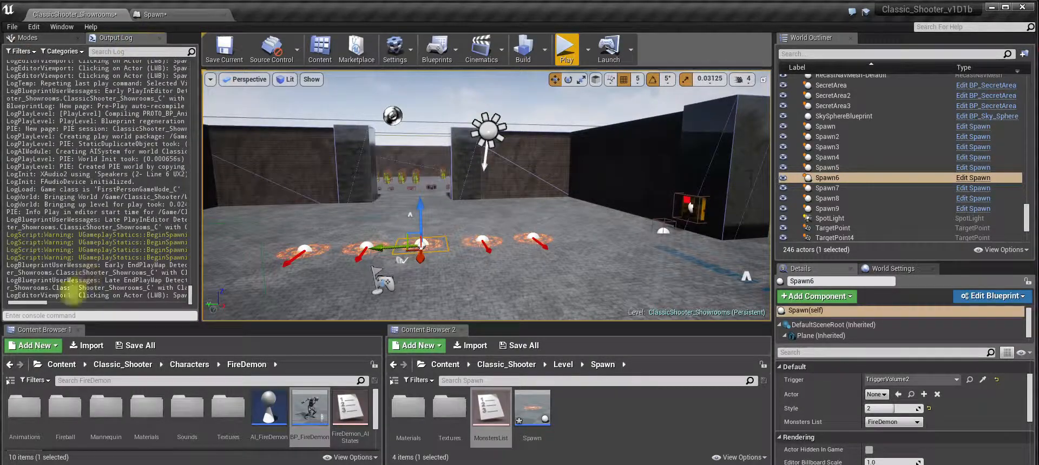
key(ctrl+shift+d)
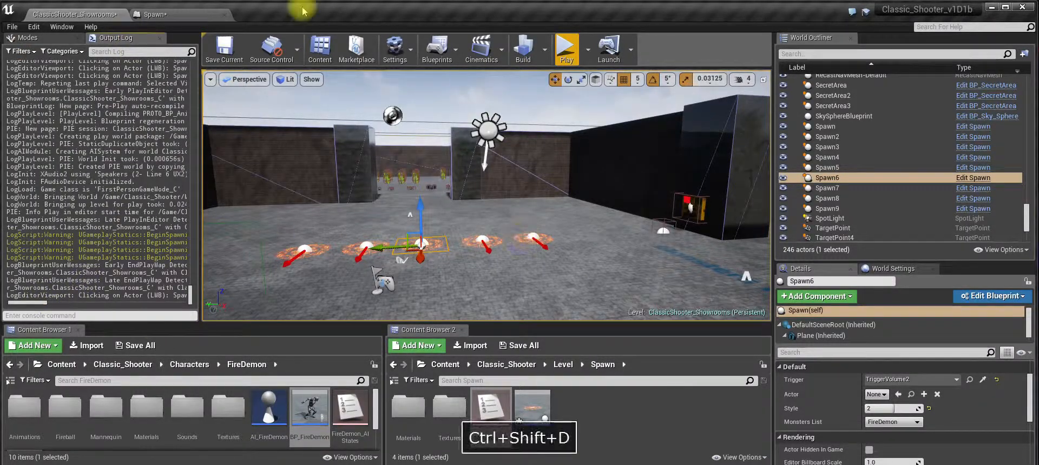
In the Spawn event graph, change the class of the SpawnActor AI Fire Demon node to BP_FireDemon.
click(184, 14)
scroll(500, 187, up, 3)
click(455, 171)
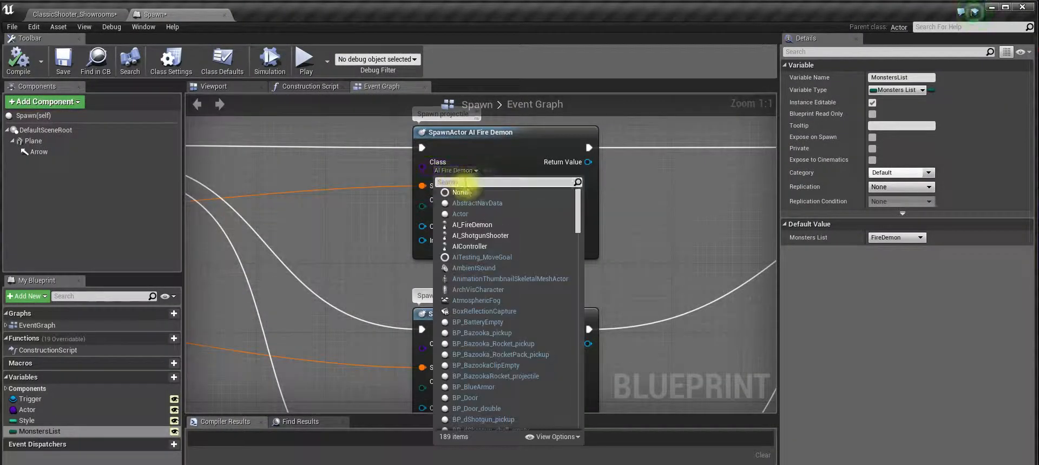
click(461, 182)
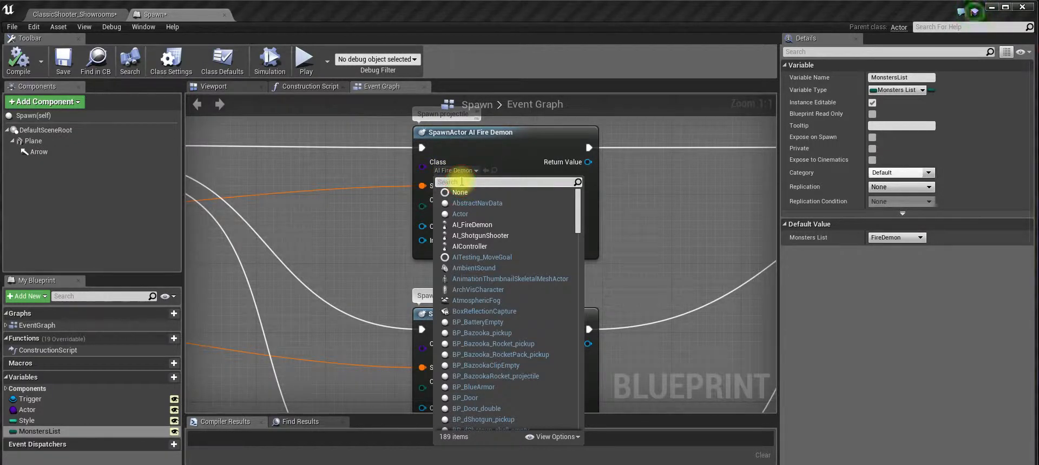
text(fire)
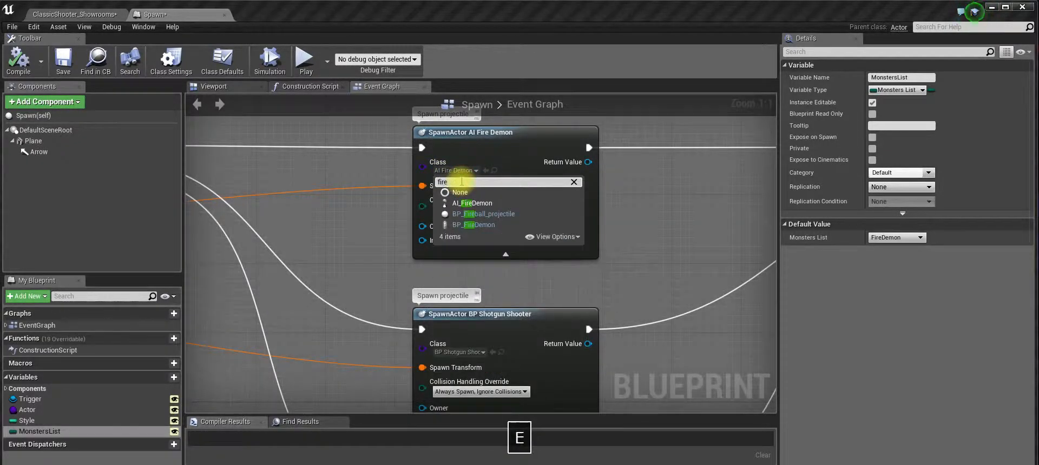
click(474, 225)
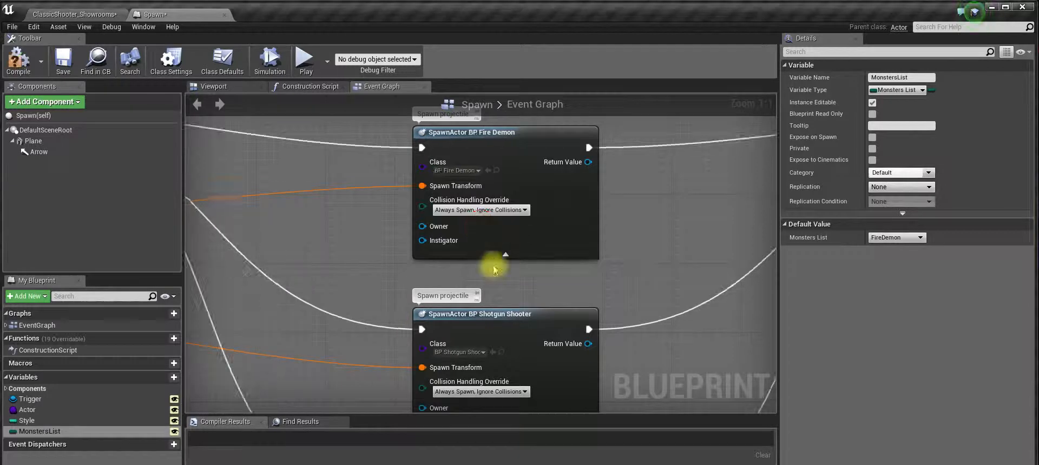
Pick IdleEnemy as the class of the SpawnActor Idle Enemy node and locate that blueprint among the project assets.
scroll(492, 268, down, 1)
right_drag(493, 268, 474, 110)
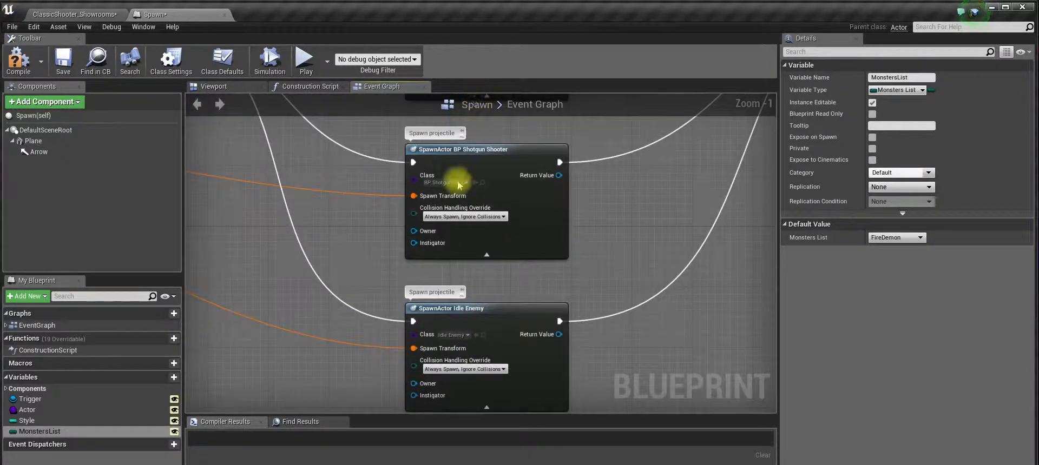
click(454, 336)
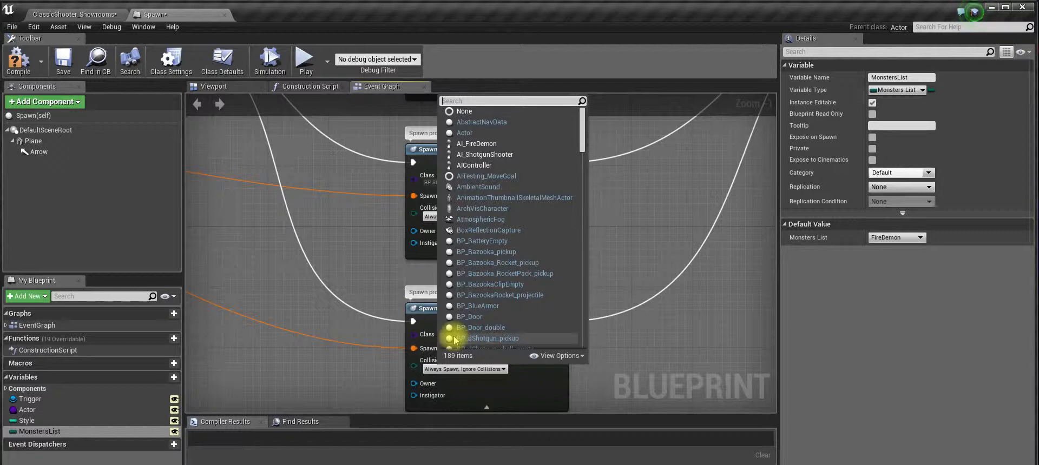
text(idl)
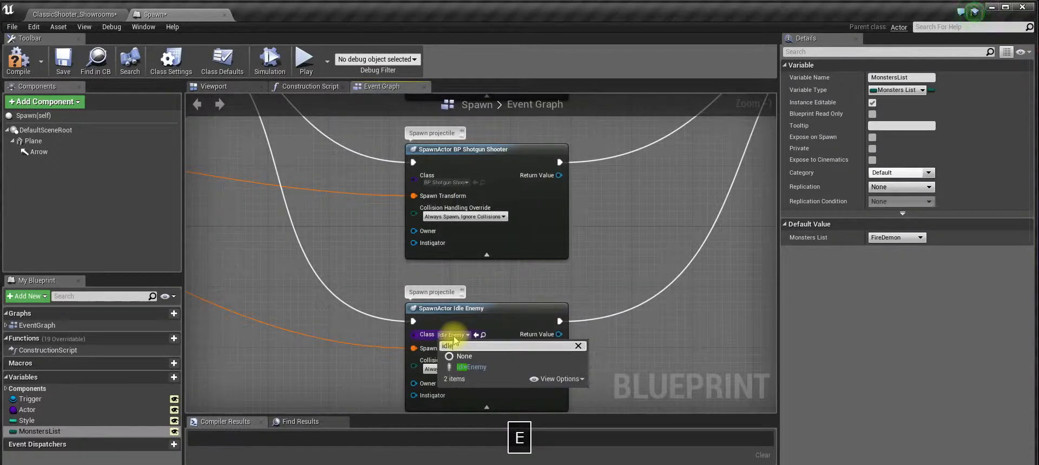
text(e)
click(468, 368)
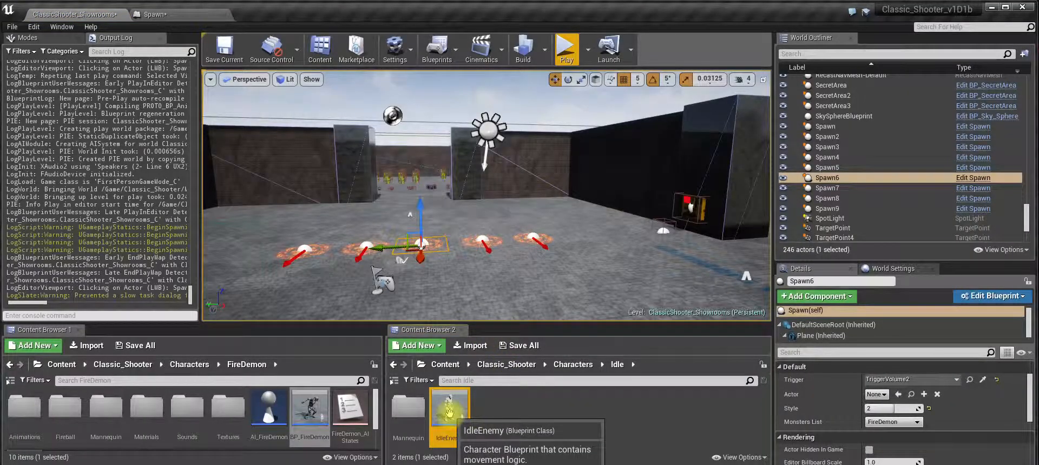
Rename the IdleEnemy blueprint in the Idle folder as BP_IdleEnemy.
key(F2)
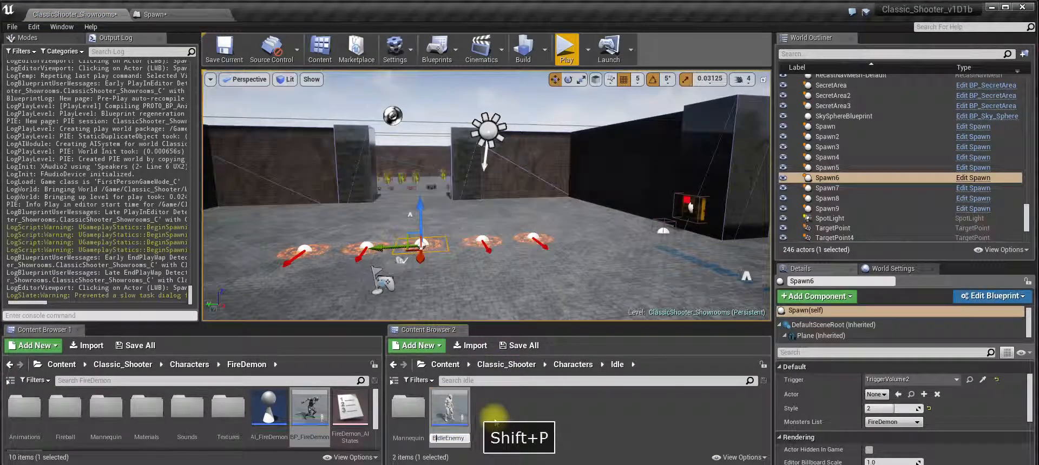
text(BP_)
key(Return)
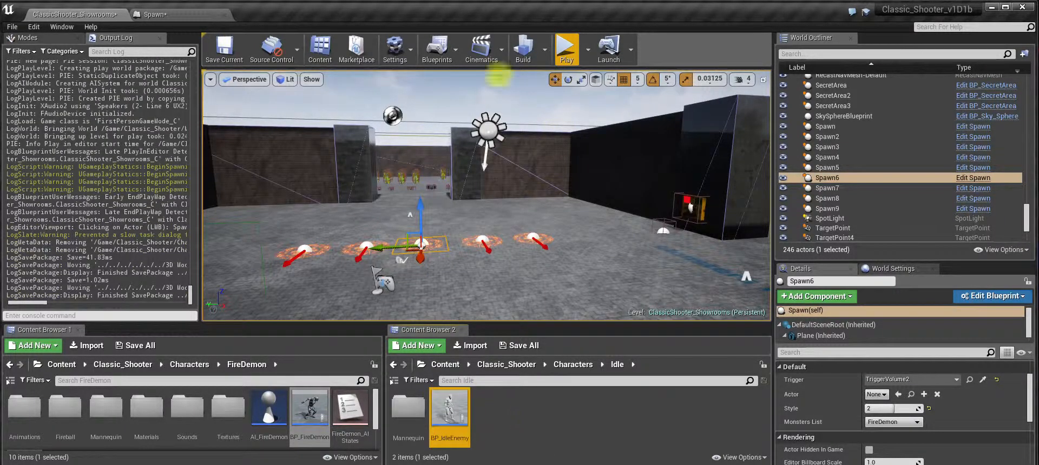
Play the level with the corrected spawn classes, move the character around the spawn points and stop the session.
click(145, 12)
click(105, 11)
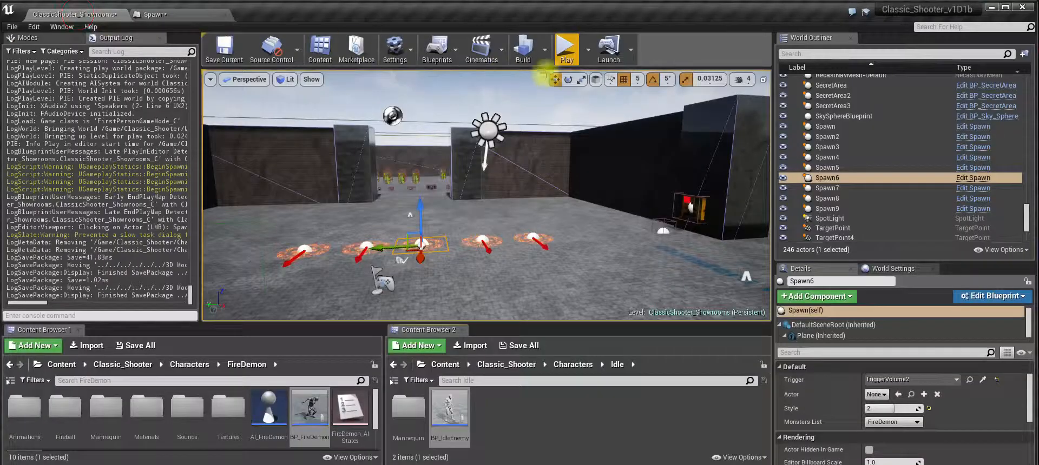
click(566, 49)
key(a)
key(d)
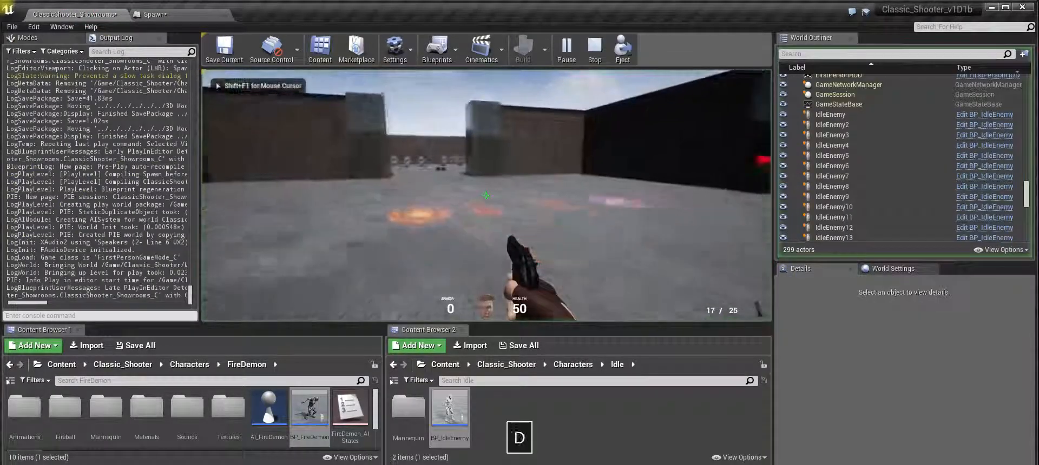
key(w)
key(a)
key(w)
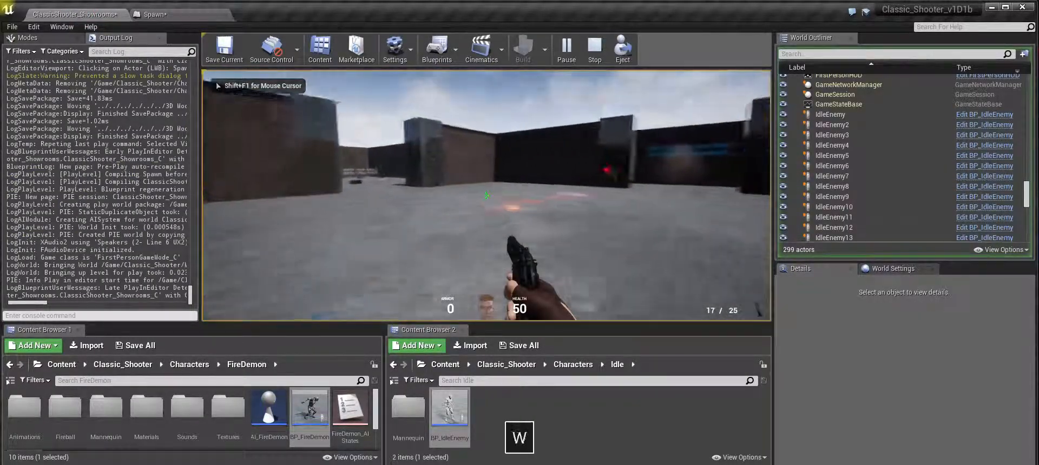
key(d)
key(Escape)
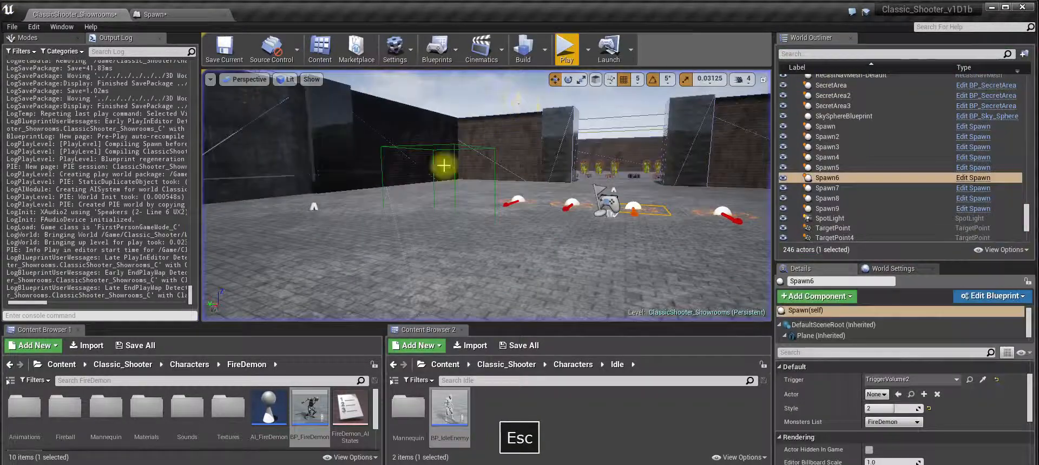
Play the level, activate the spawn points, shoot the spawned monsters, restart the level after dying and stop the session.
click(566, 48)
key(a)
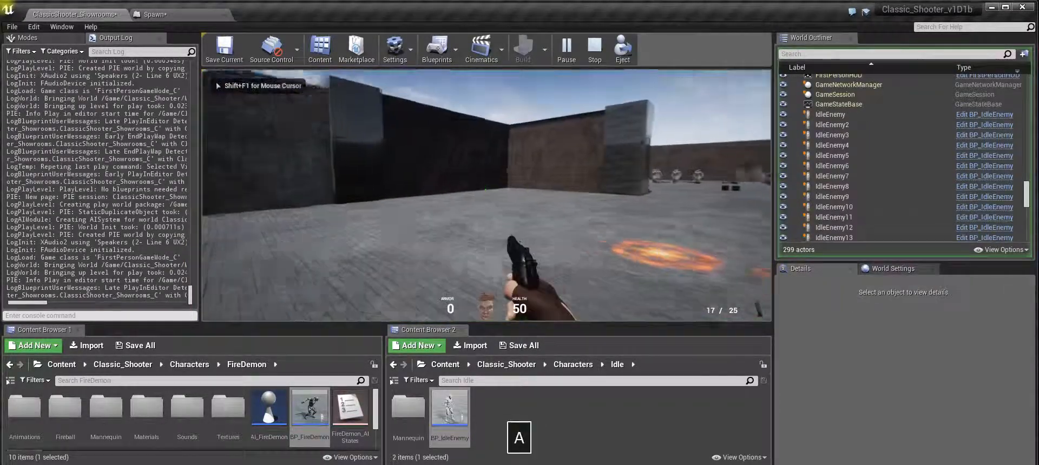
key(w)
key(d)
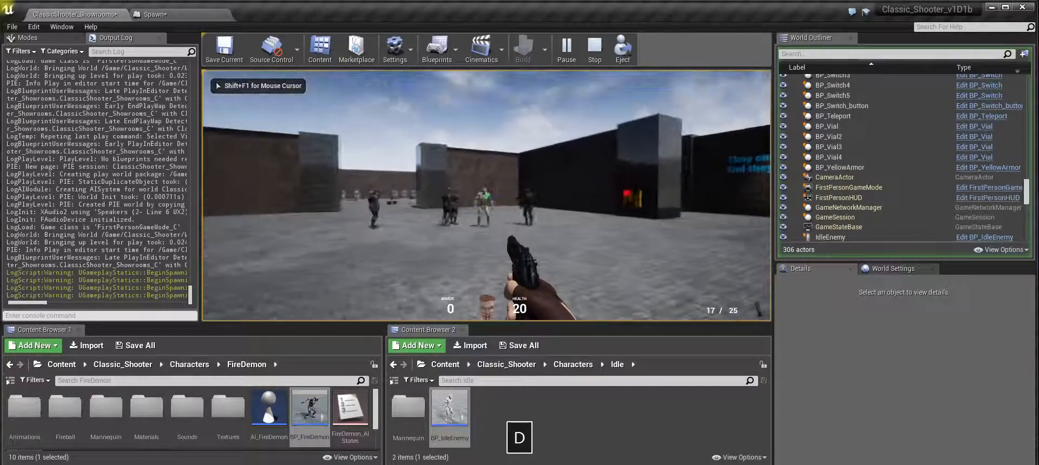
key(a)
click(486, 195)
click(486, 196)
click(487, 195)
click(487, 196)
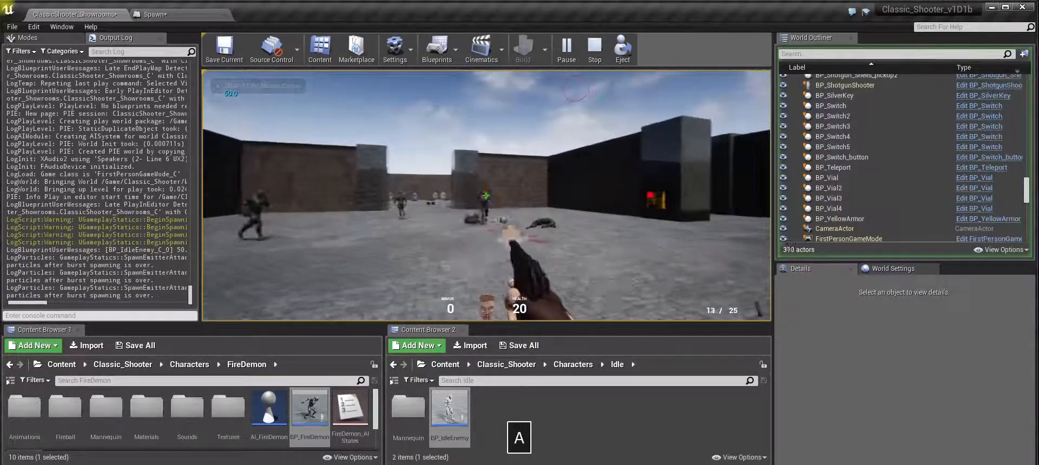
click(487, 195)
key(d)
click(486, 195)
key(w)
click(487, 196)
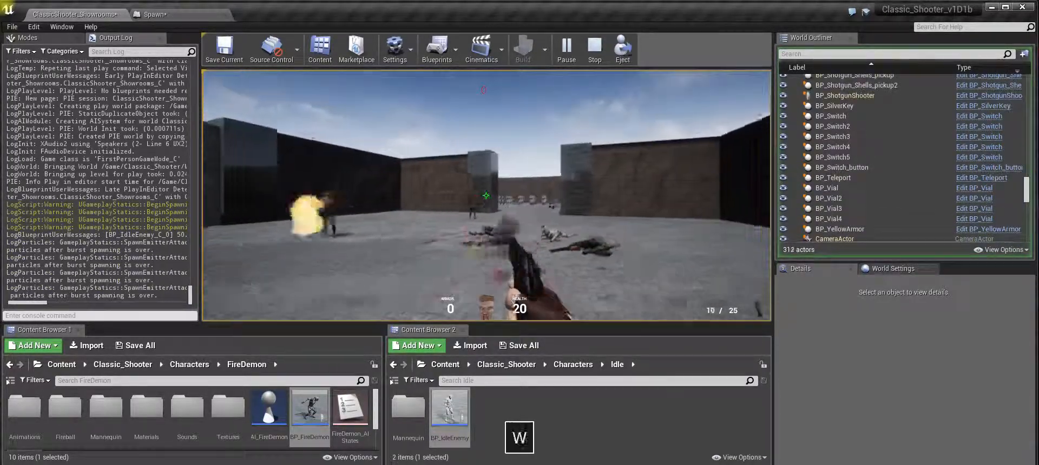
key(a)
click(486, 195)
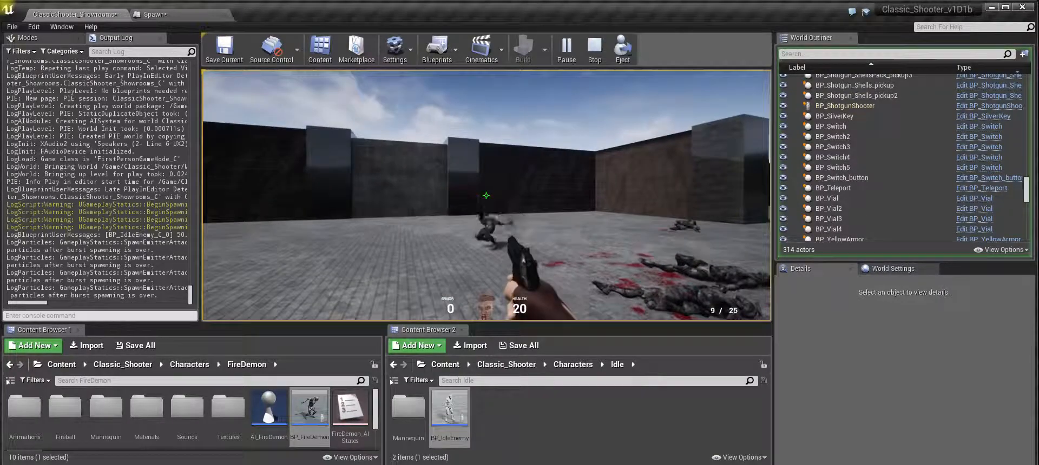
key(a)
key(w)
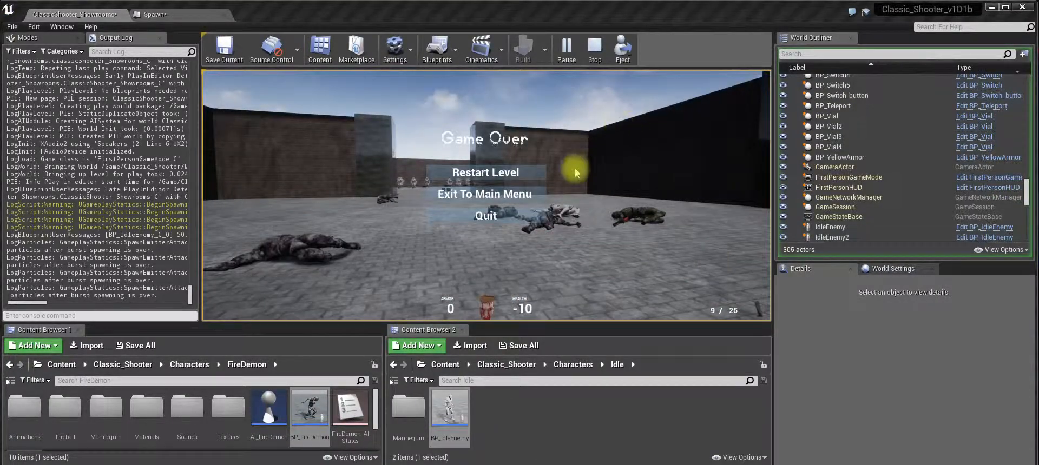
click(498, 178)
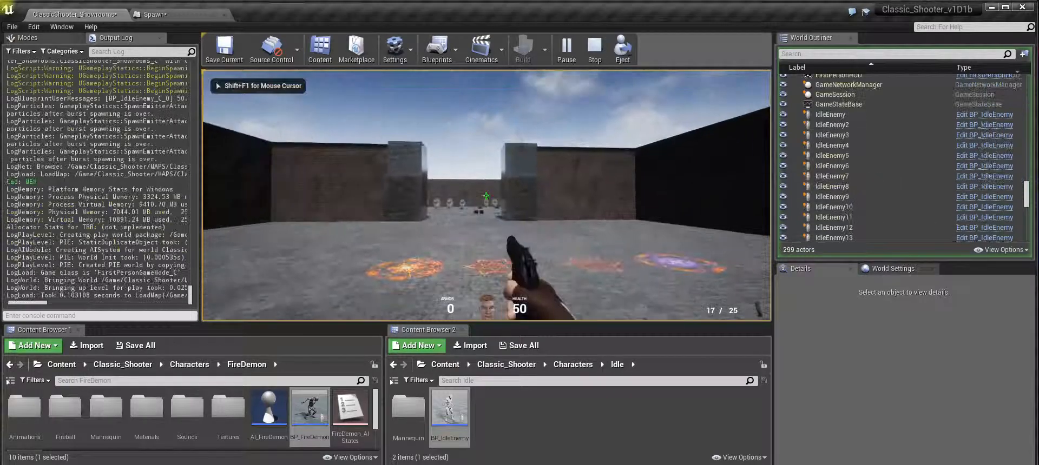
key(Escape)
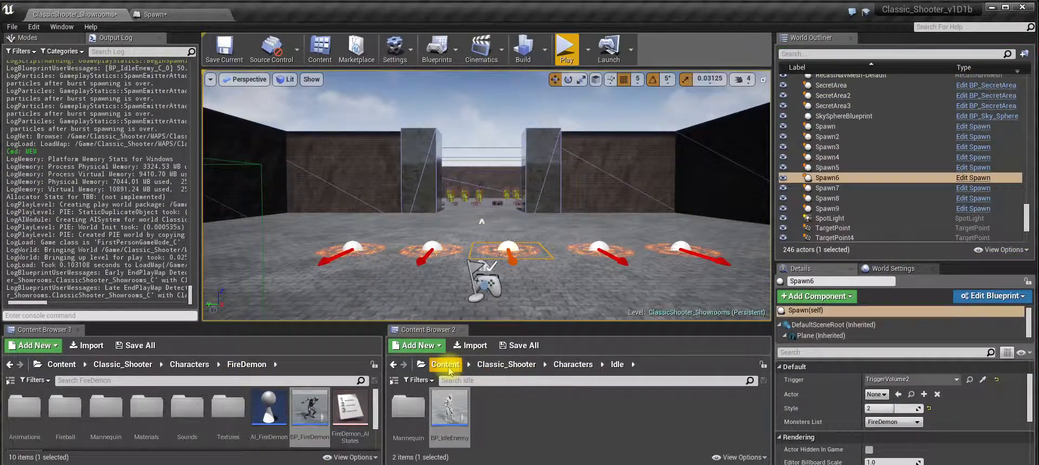
Delete the TriggerVolume2 actor that the test spawn points reference from the level.
click(363, 250)
scroll(334, 201, down, 2)
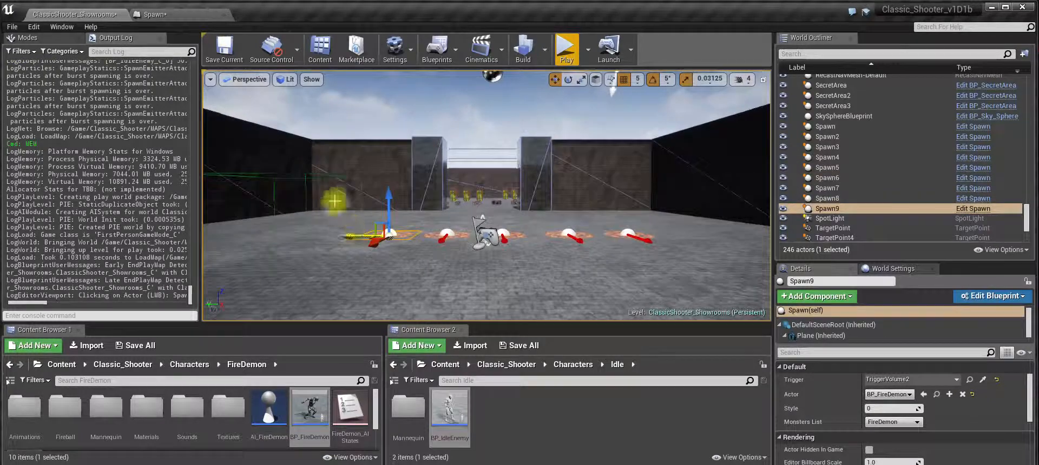
click(311, 176)
key(Delete)
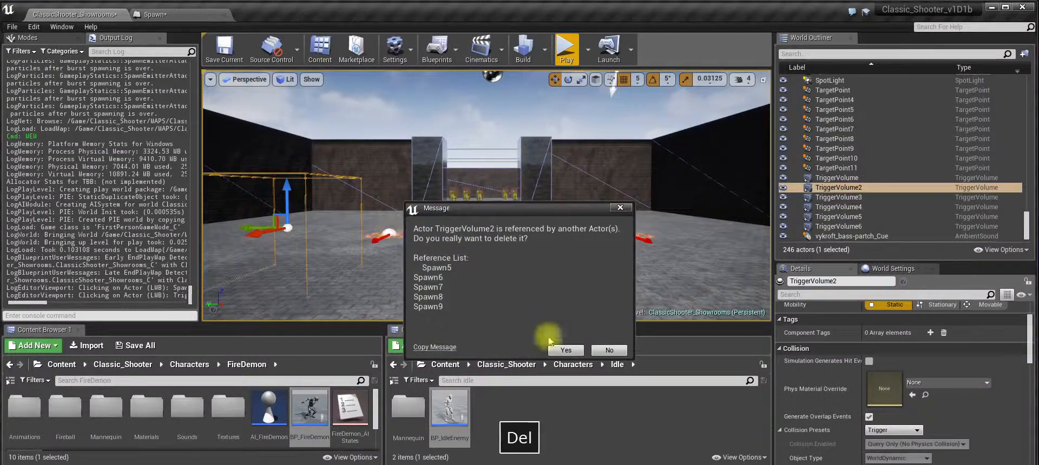
click(563, 349)
Delete the row of five test Spawn actors from the arena floor.
click(392, 234)
key(Delete)
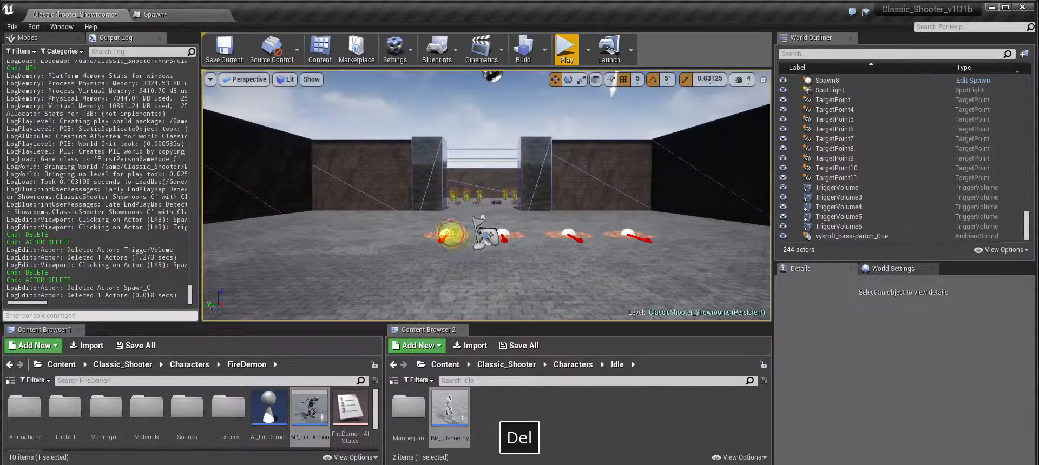
click(451, 234)
key(Delete)
click(502, 235)
key(Delete)
click(568, 234)
key(Delete)
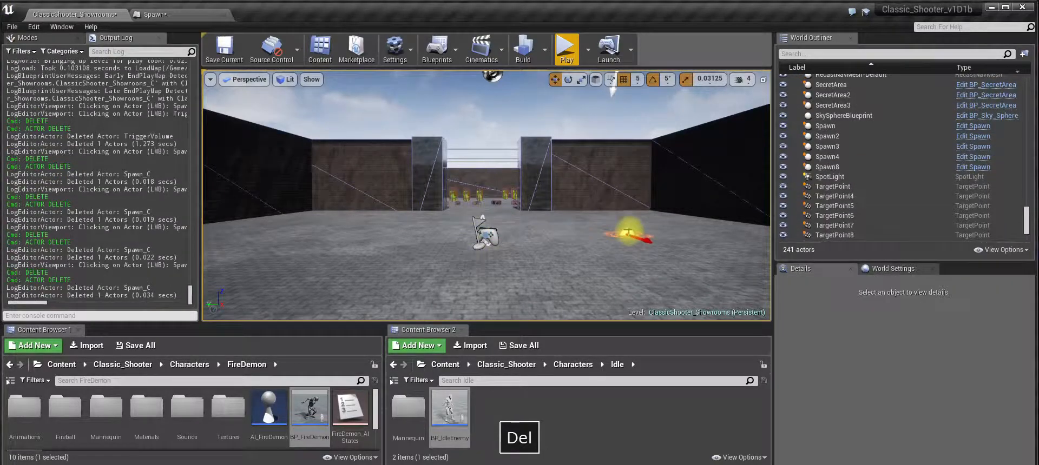
click(628, 234)
key(Delete)
right_drag(628, 234, 406, 199)
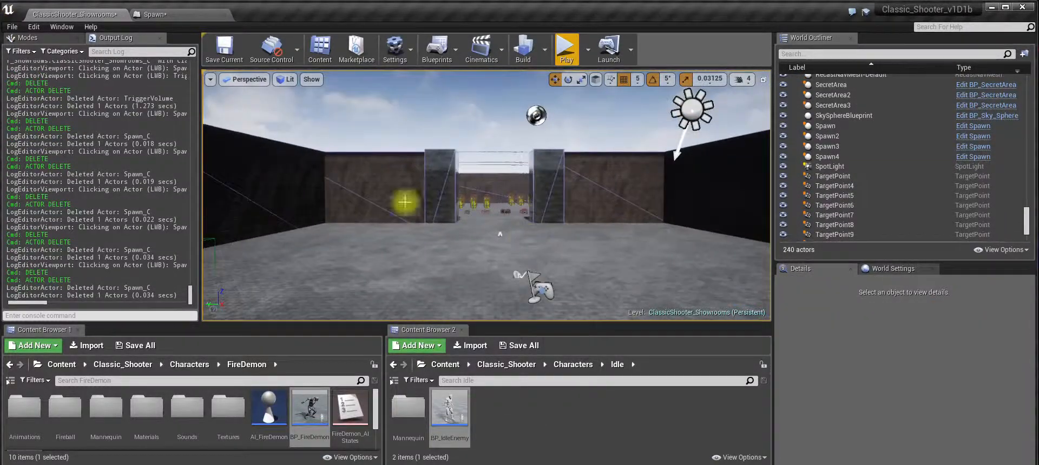
Open the BP_SecretArea blueprint from the SecretArea folder under Classic_Shooter/Level.
click(471, 365)
double_click(491, 392)
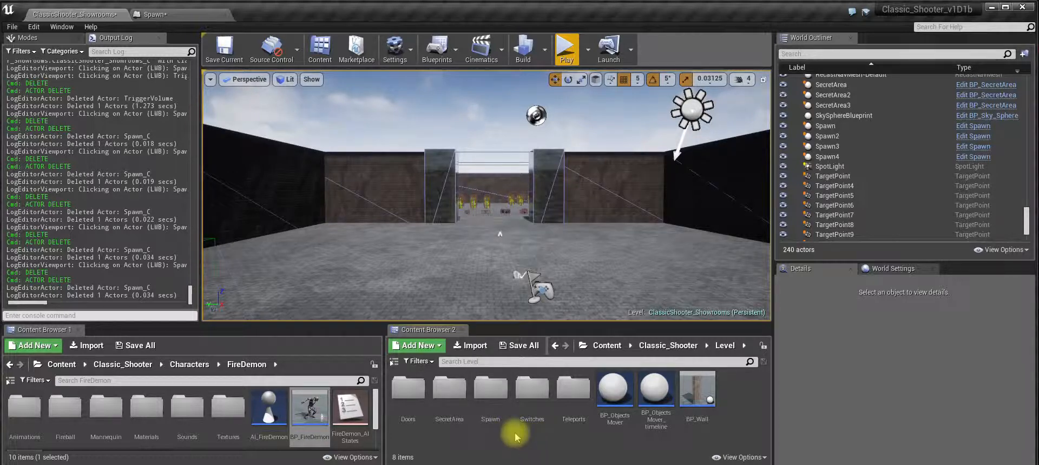
double_click(449, 418)
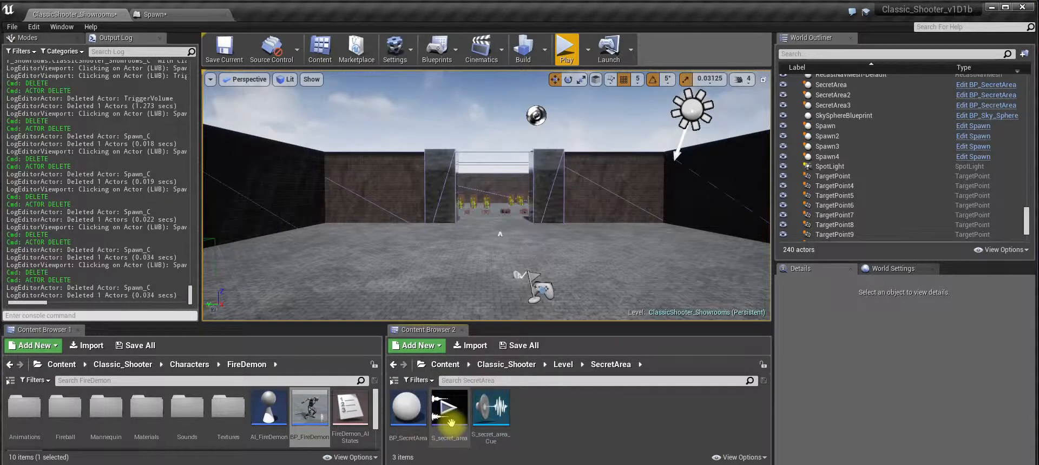
double_click(408, 408)
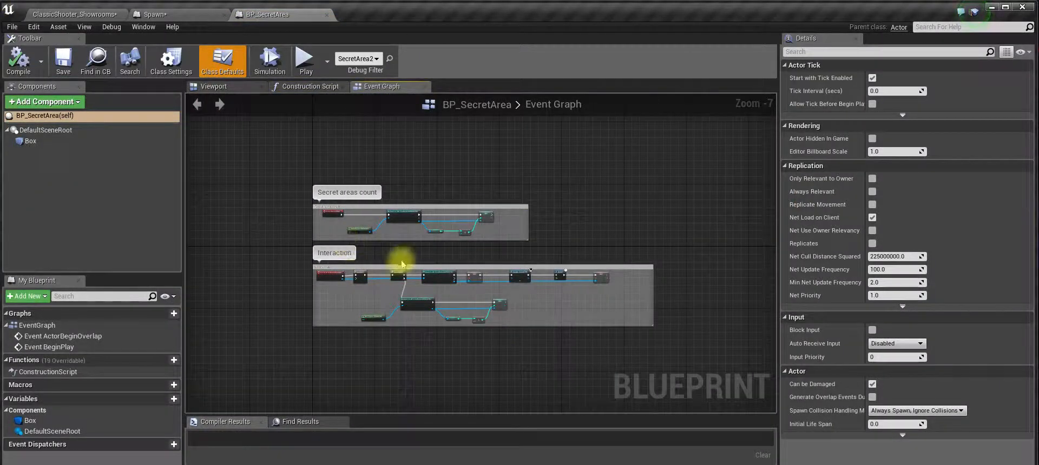
Examine the Secret areas count section of the event graph, including the Secrets To Find variable and its addition node.
scroll(401, 262, up, 2)
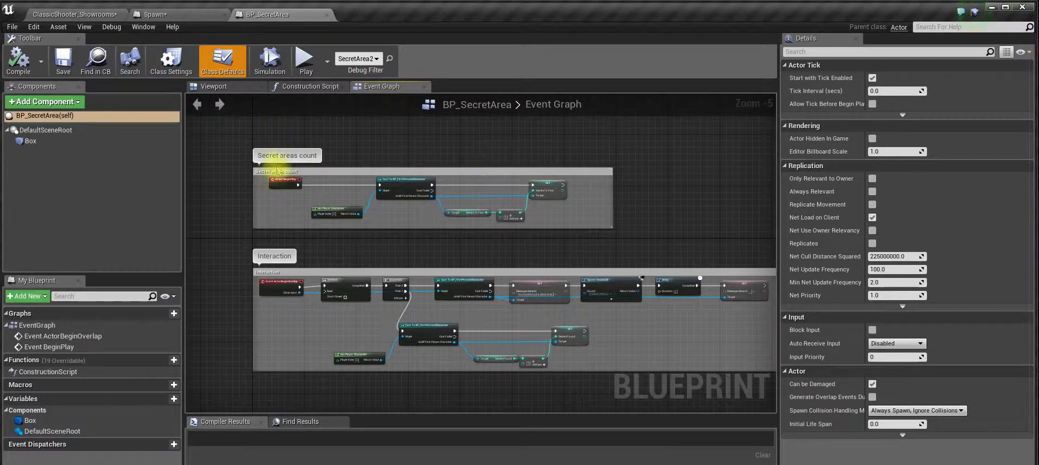
scroll(354, 189, up, 3)
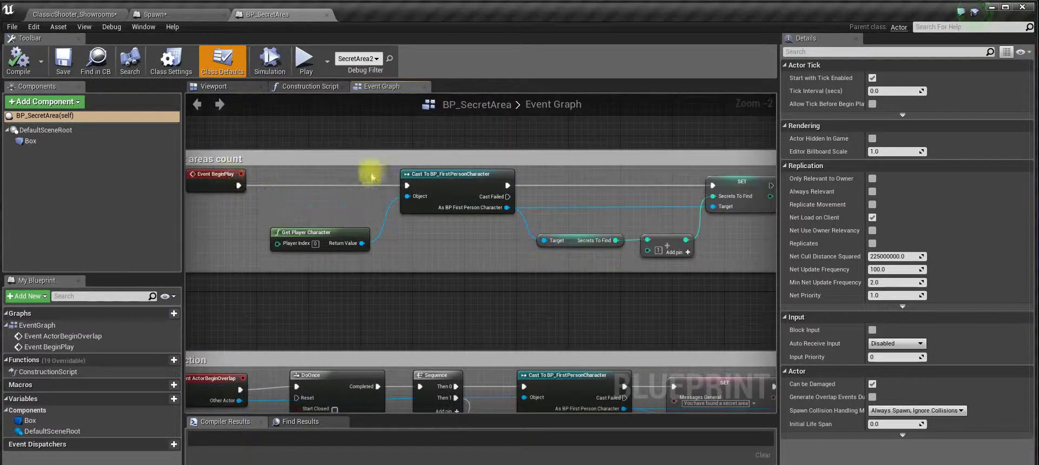
right_drag(490, 253, 359, 247)
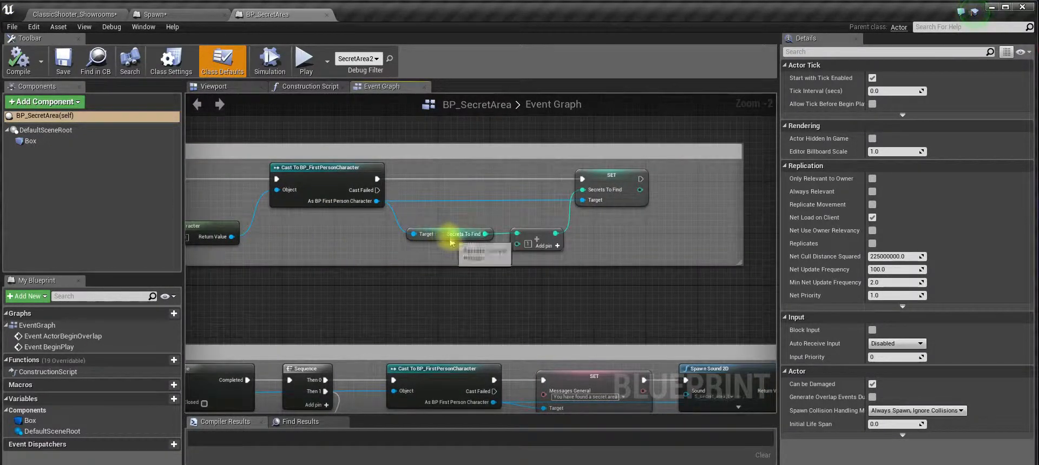
click(458, 236)
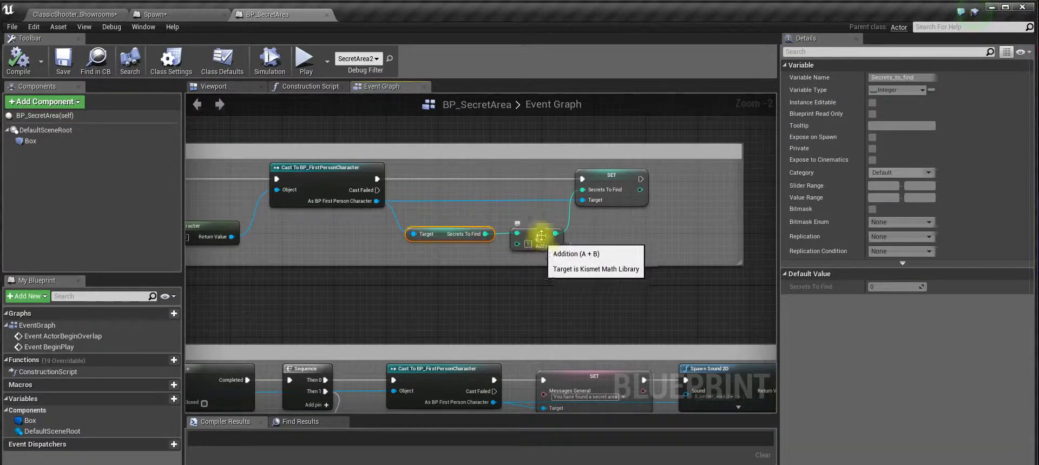
scroll(573, 256, down, 2)
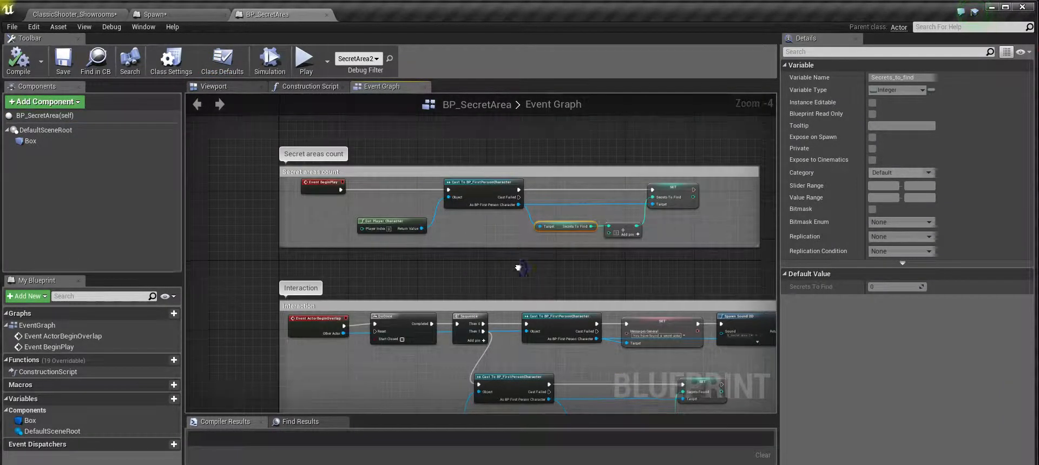
Align the Event ActorBeginOverlap node with the DoOnce node in the Interaction section of the event graph.
right_drag(507, 270, 497, 210)
right_drag(433, 305, 398, 293)
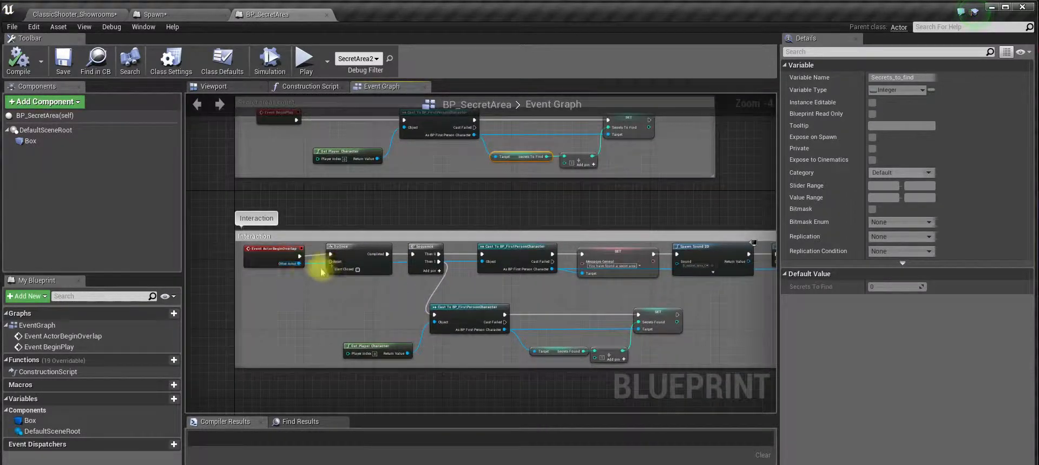
scroll(286, 260, up, 1)
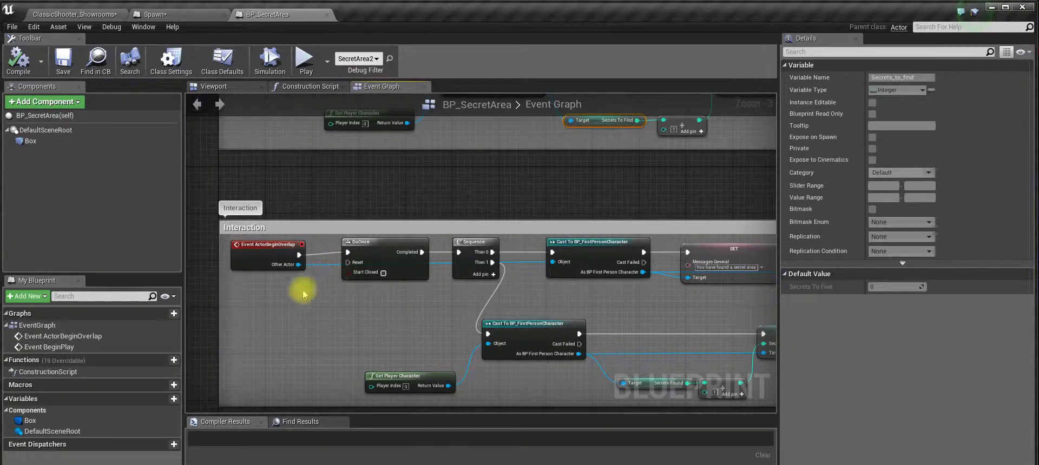
click(264, 253)
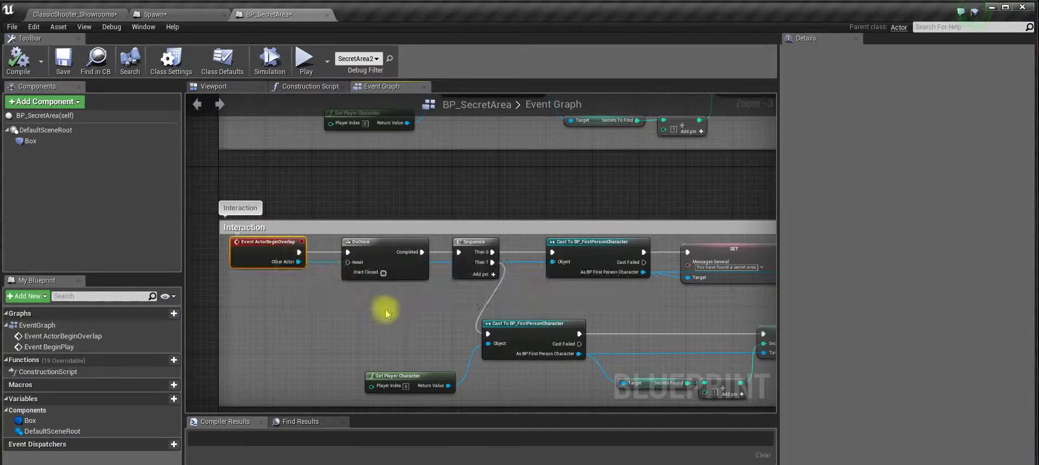
right_drag(396, 318, 353, 313)
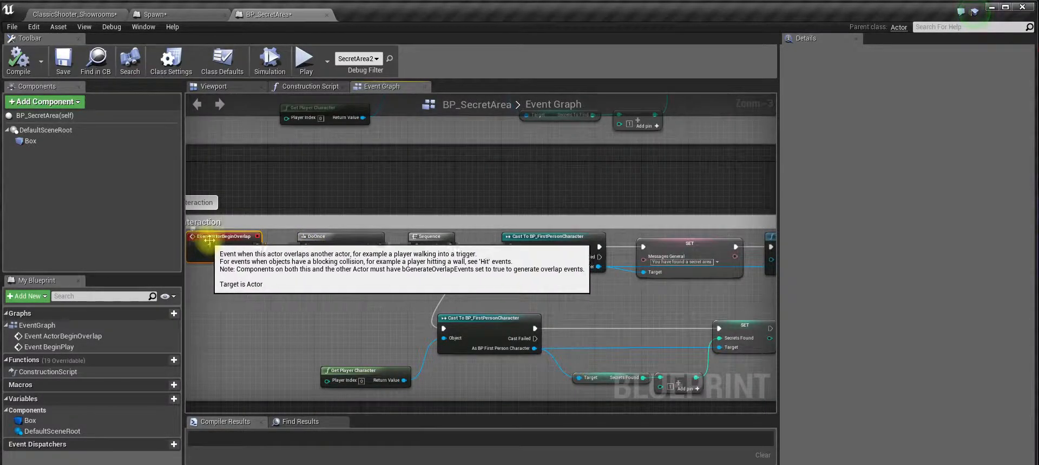
Set the Box component's collision response to RocketSplash to Ignore, and compile and save BP_SecretArea.
click(89, 143)
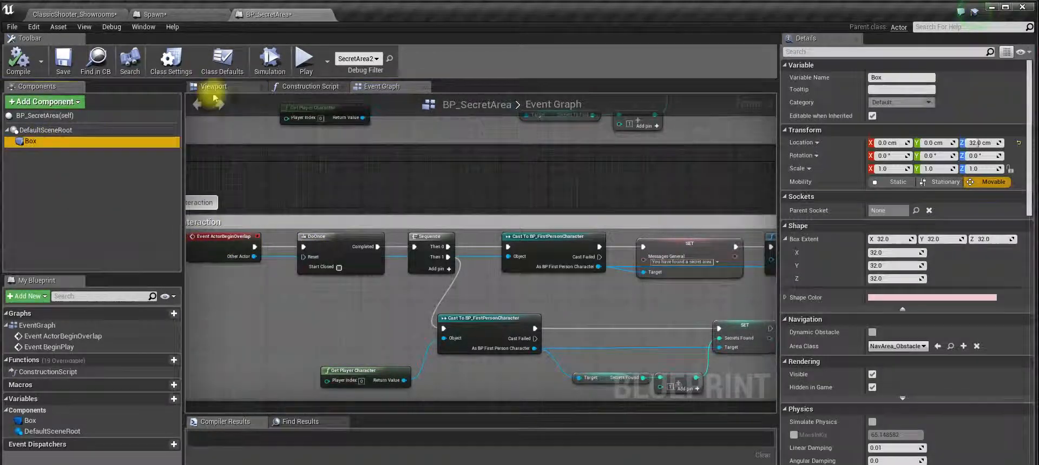
click(211, 87)
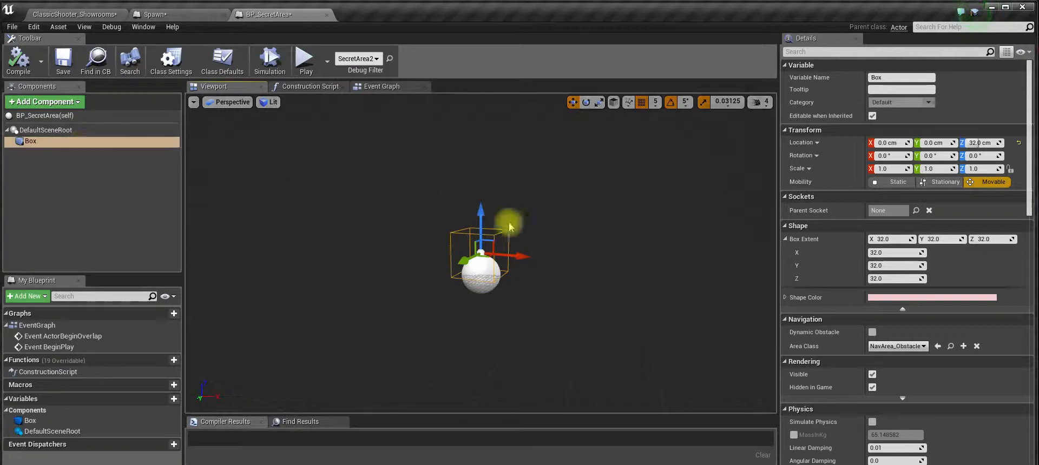
click(305, 86)
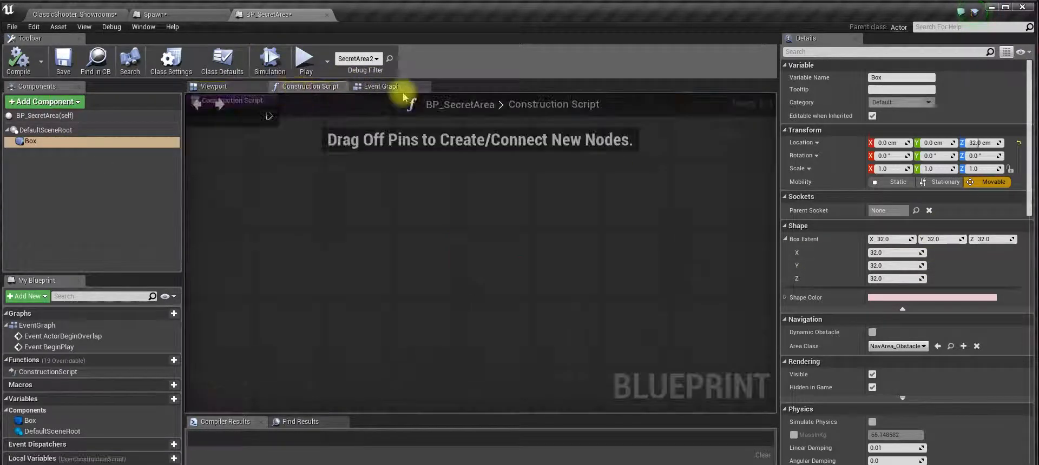
click(383, 87)
click(216, 87)
scroll(939, 300, down, 10)
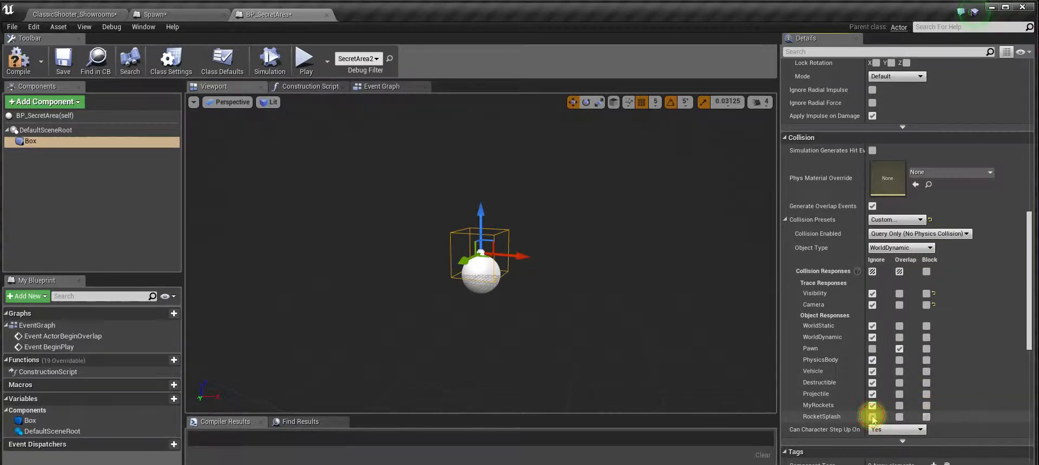
click(18, 59)
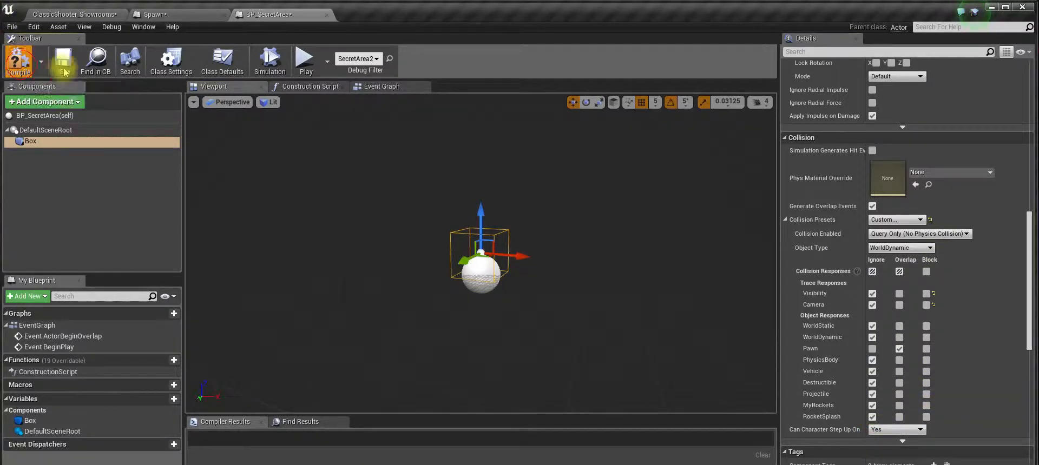
click(64, 59)
Examine the Interaction section's node chain from DoOnce and Sequence through the secret message, the Secrets Found counter and Spawn Sound 2D.
click(382, 88)
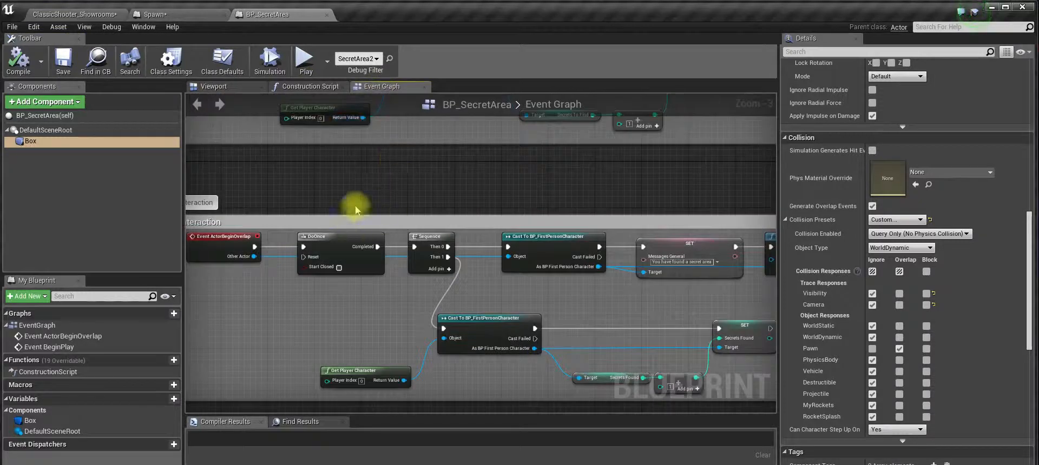
right_drag(355, 210, 409, 166)
right_drag(442, 259, 367, 257)
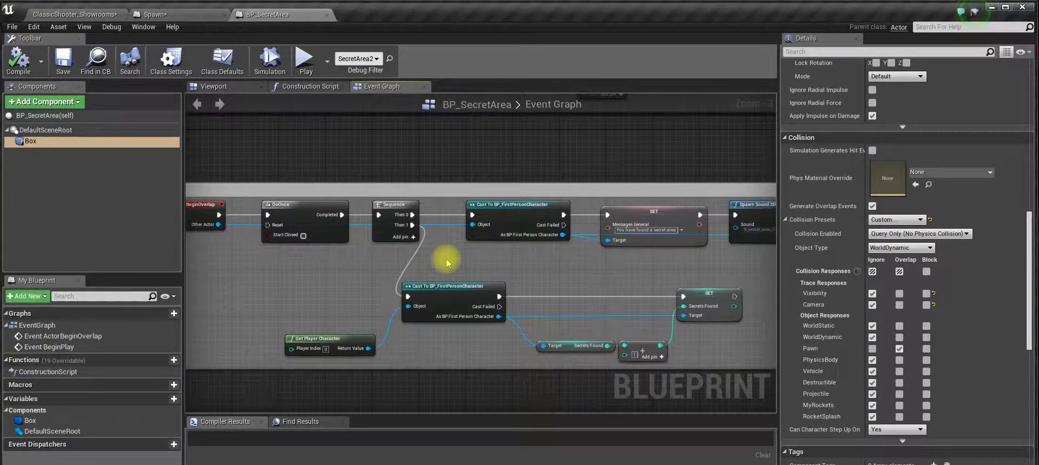
key(ctrl+shift+d)
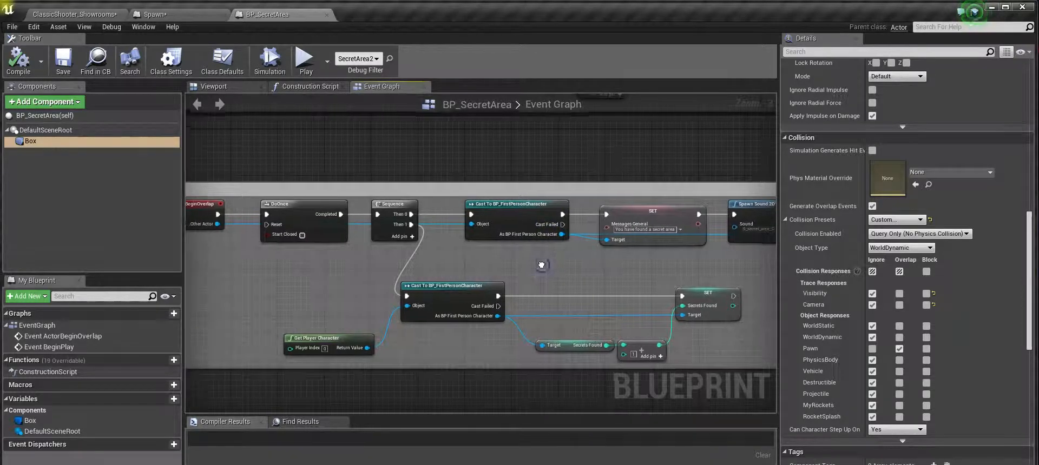
right_drag(540, 262, 471, 258)
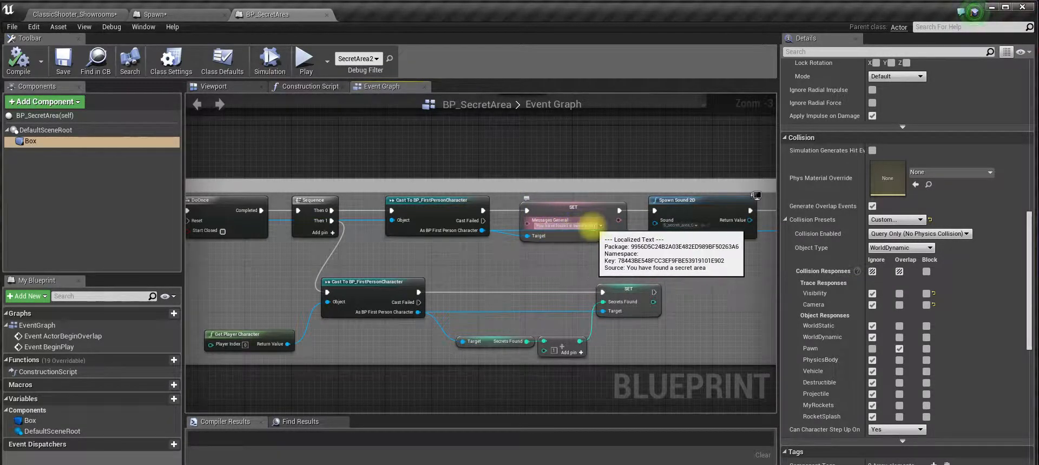
right_drag(576, 224, 440, 230)
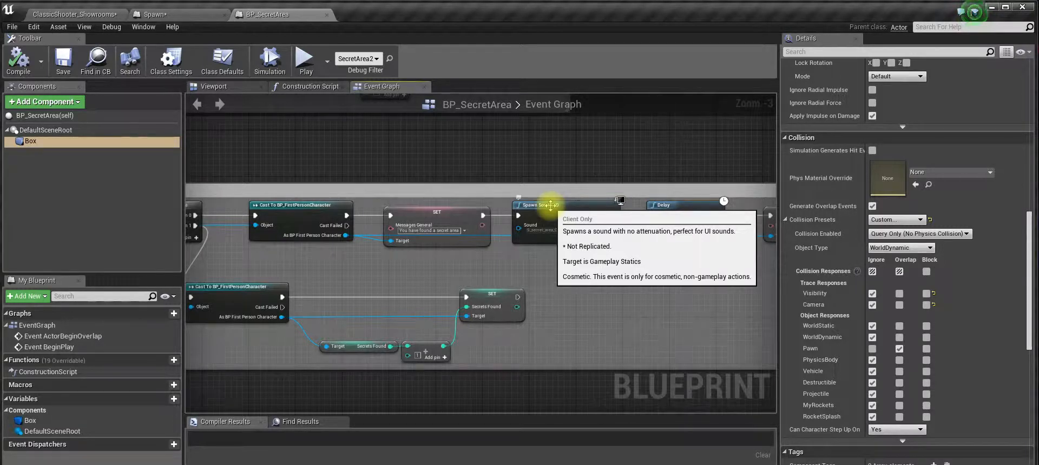
Add a Clear Messages General call from the As BP First Person Character output of the upper cast in the Interaction section.
key(ctrl+shift+d)
right_drag(622, 275, 525, 271)
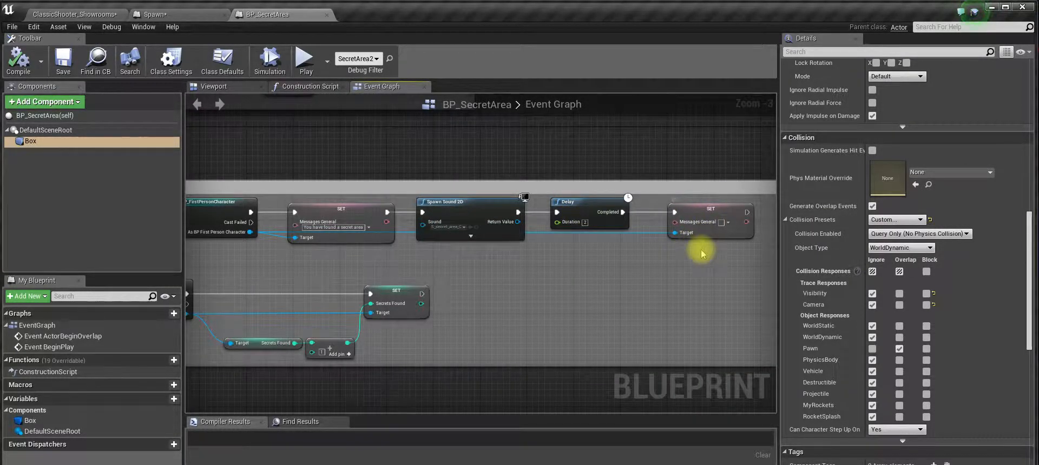
key(ctrl+shift+d)
drag(249, 232, 616, 257)
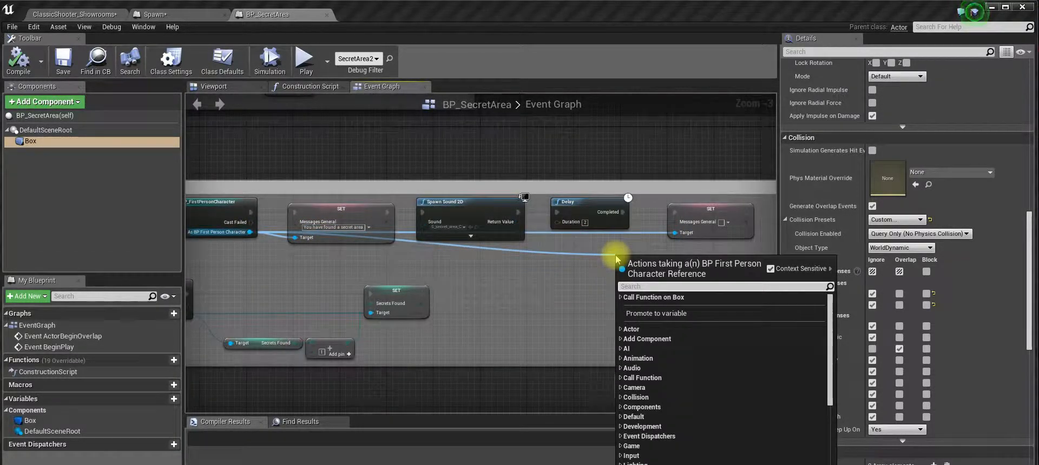
text(clear)
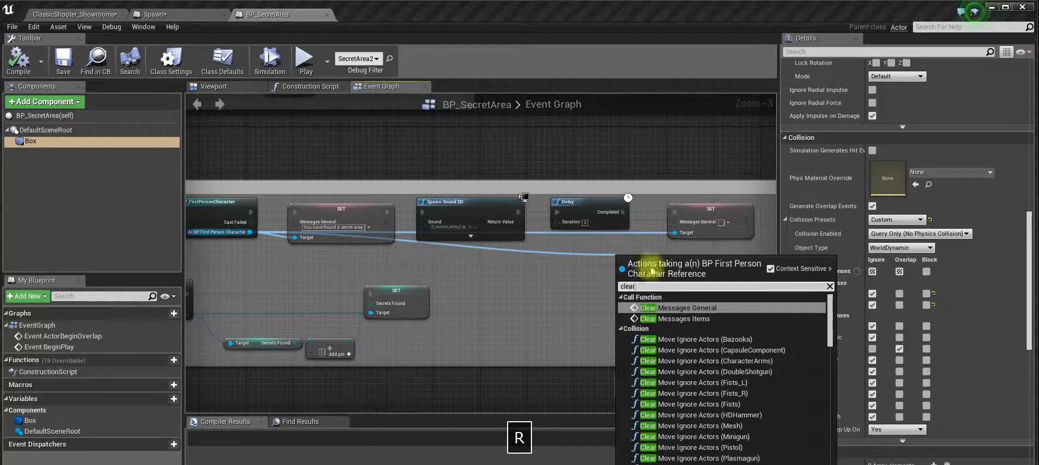
click(669, 309)
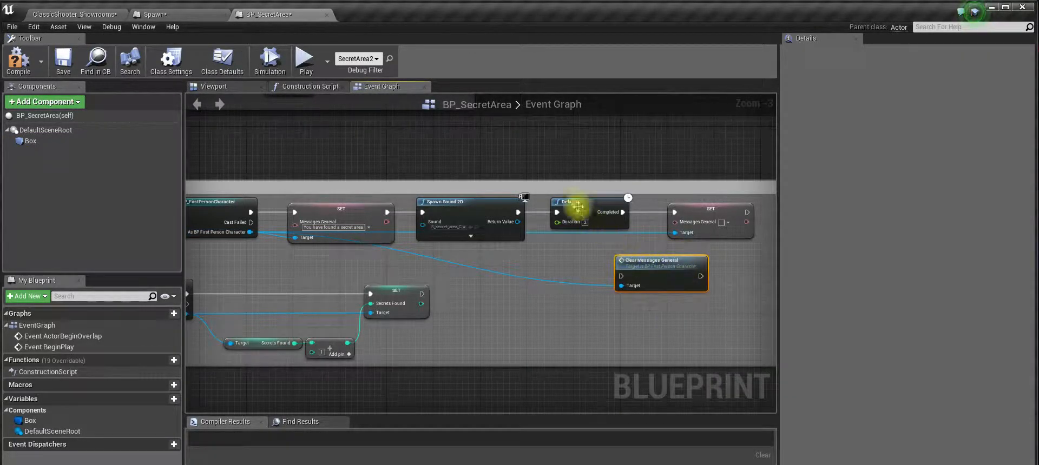
Delete the Delay and the final Messages General setter, and run Spawn Sound 2D into Clear Messages General, aligned with the upper node row.
drag(543, 204, 696, 233)
key(Delete)
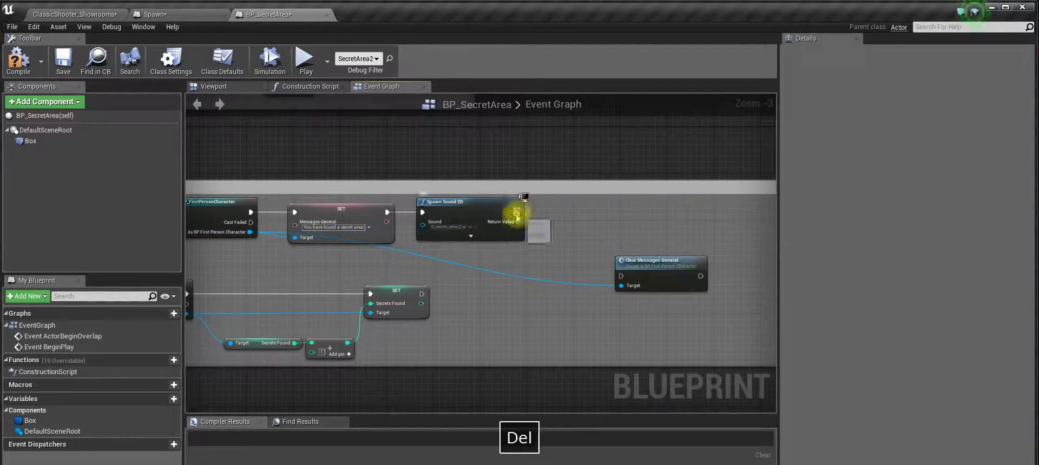
drag(518, 212, 601, 205)
right_drag(512, 270, 572, 273)
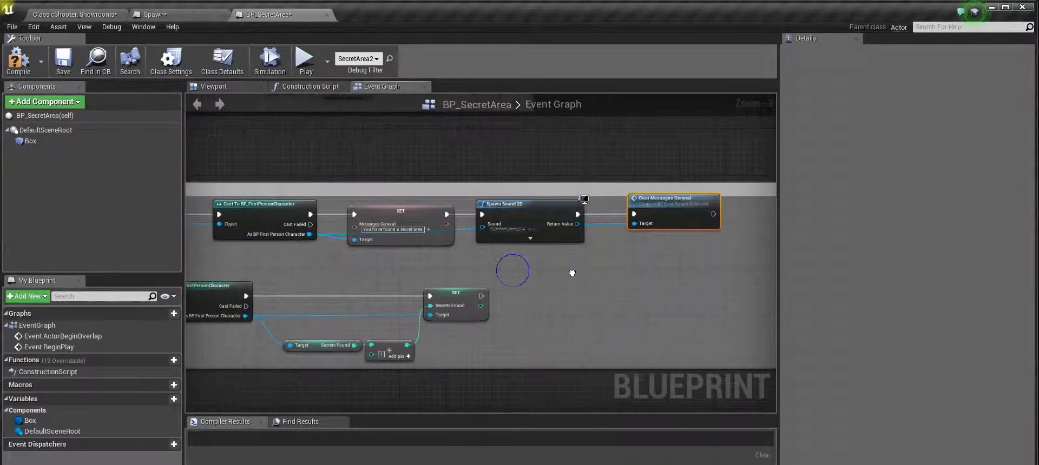
Extend the Interaction comment box upward so its header clears the upper row of nodes.
drag(595, 183, 593, 164)
right_drag(554, 267, 582, 254)
scroll(580, 257, down, 1)
right_drag(497, 292, 503, 291)
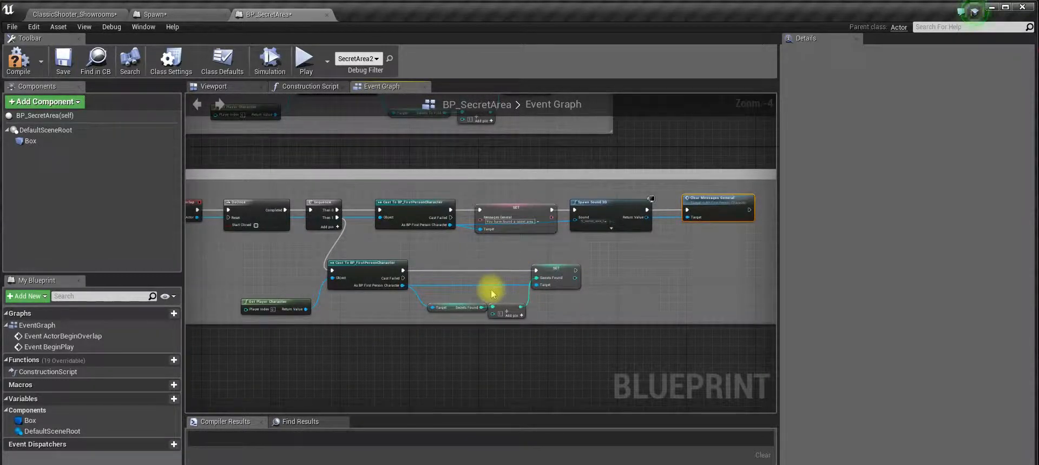
click(682, 256)
scroll(634, 239, down, 1)
right_drag(682, 256, 583, 321)
key(ctrl+shift+d)
scroll(634, 239, down, 3)
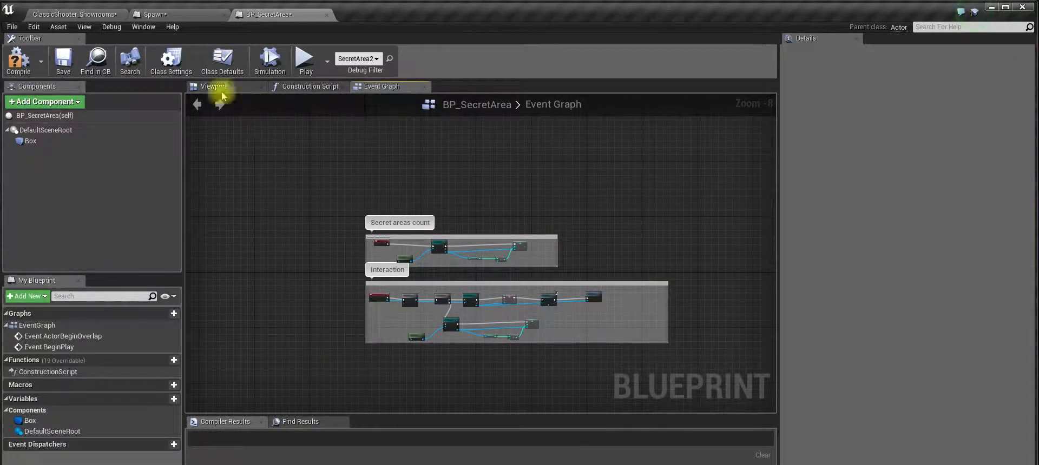
Return to the ClassicShooter_Showrooms level and place a BP_SecretArea actor on the floor in front of the gateway.
click(70, 14)
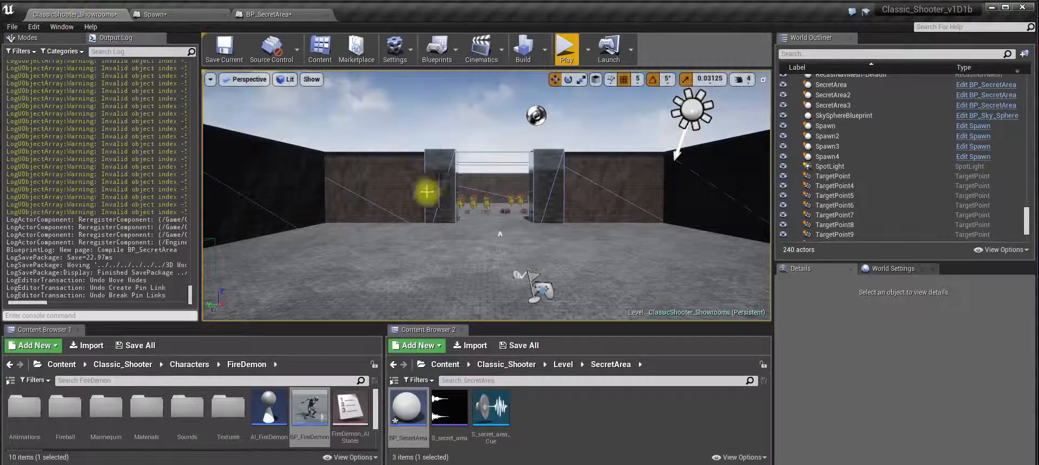
key(w)
right_drag(584, 230, 547, 233)
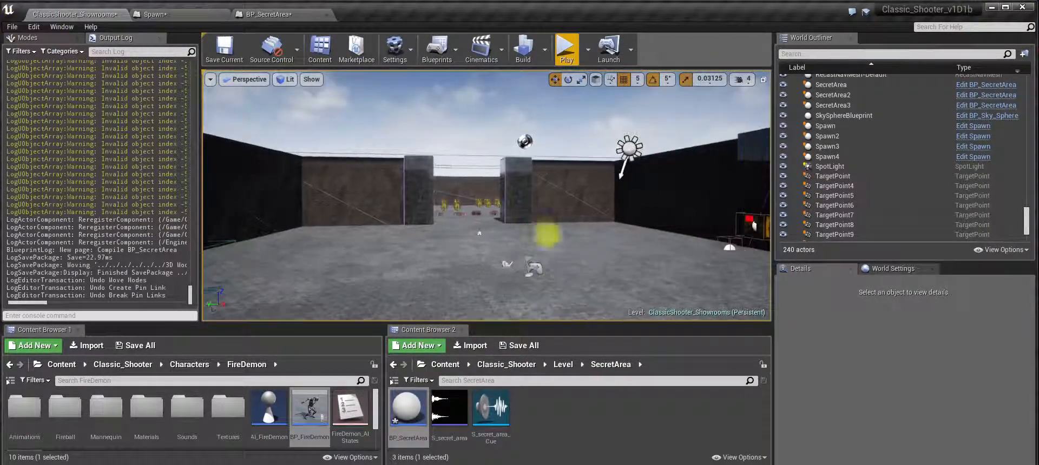
drag(488, 298, 467, 267)
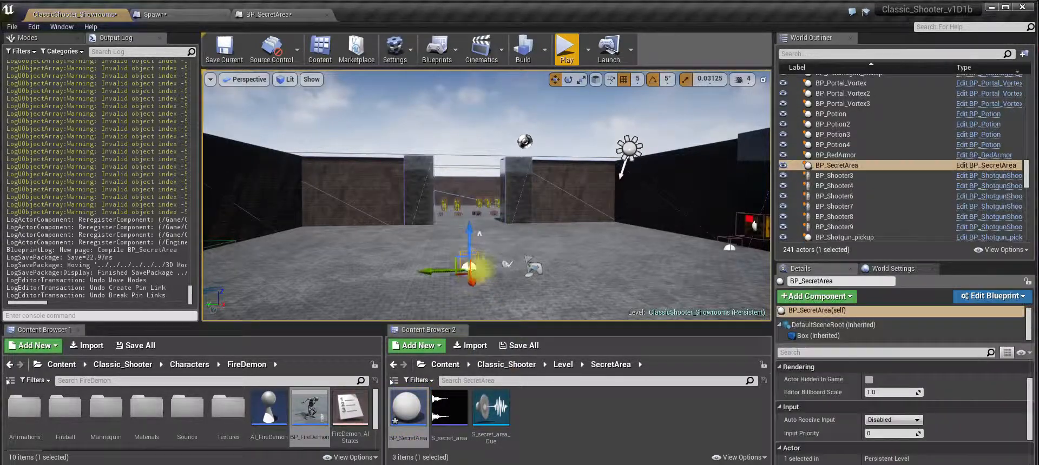
Play-test the level twice, walking through the newly placed secret area to check its message and how it clears.
click(567, 48)
key(a)
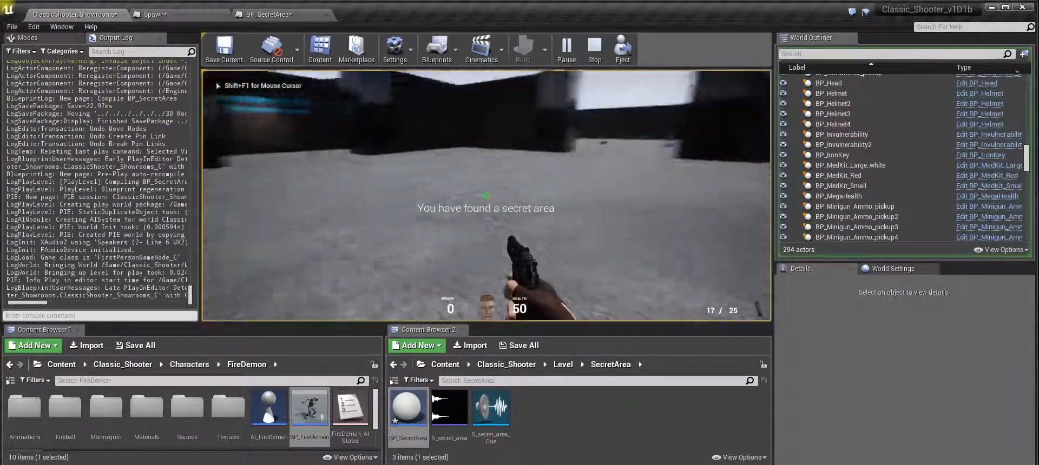
key(d)
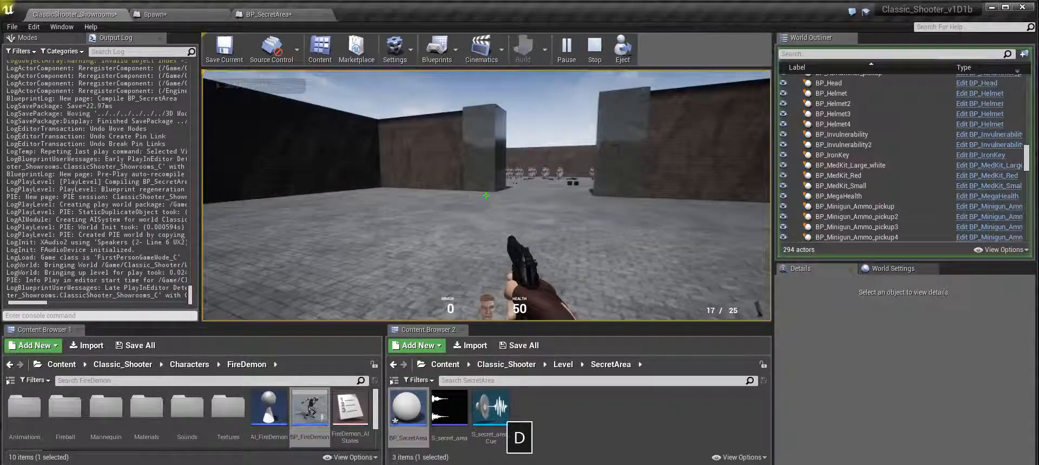
key(Escape)
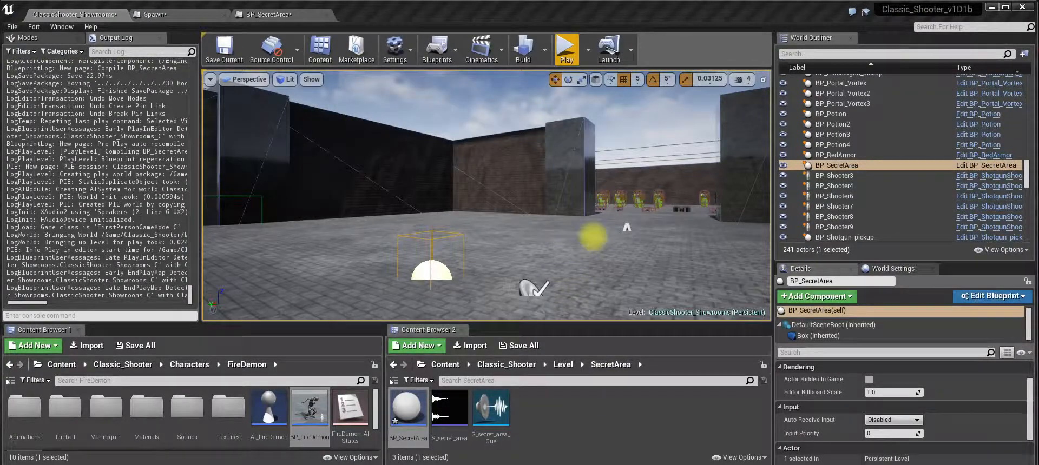
click(566, 49)
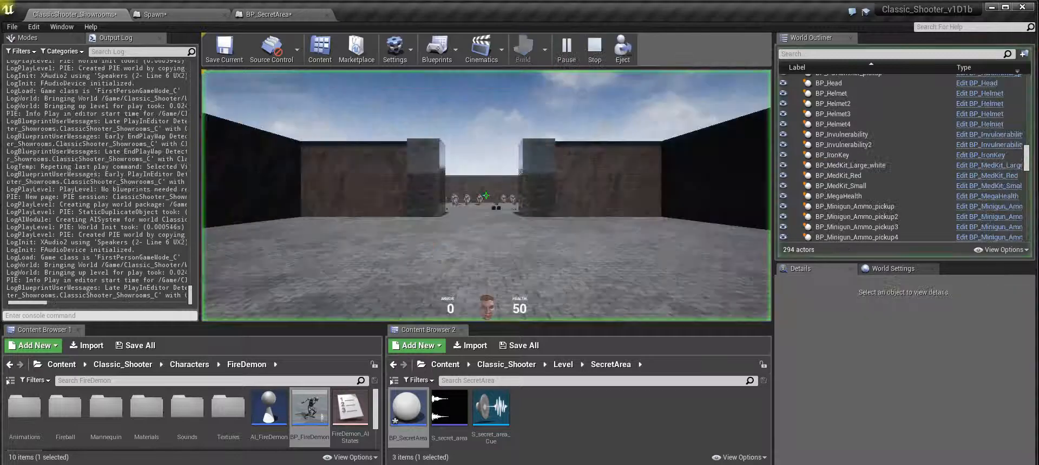
key(w)
key(s)
key(d)
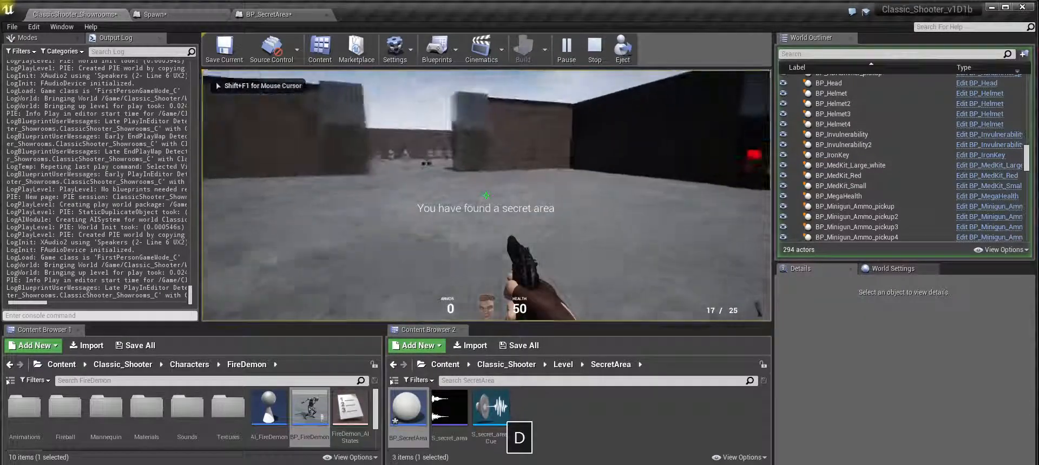